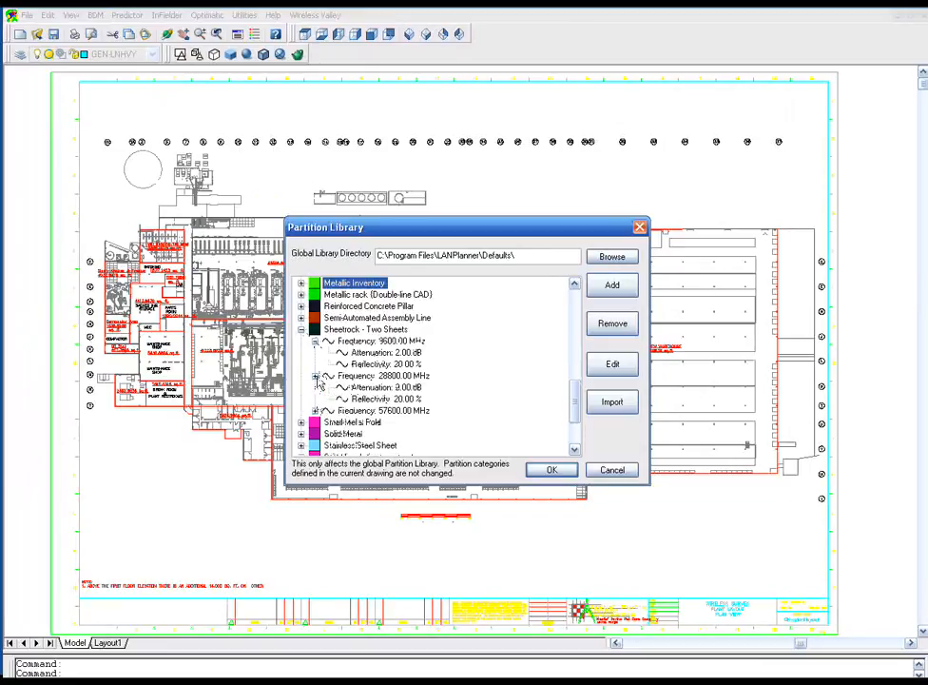
- Add a new partition category to the global library with frequency 4900 MHz, attenuation 18 dB and reflectivity 10%
{"action": "left_click", "coordinate": [315, 411]}
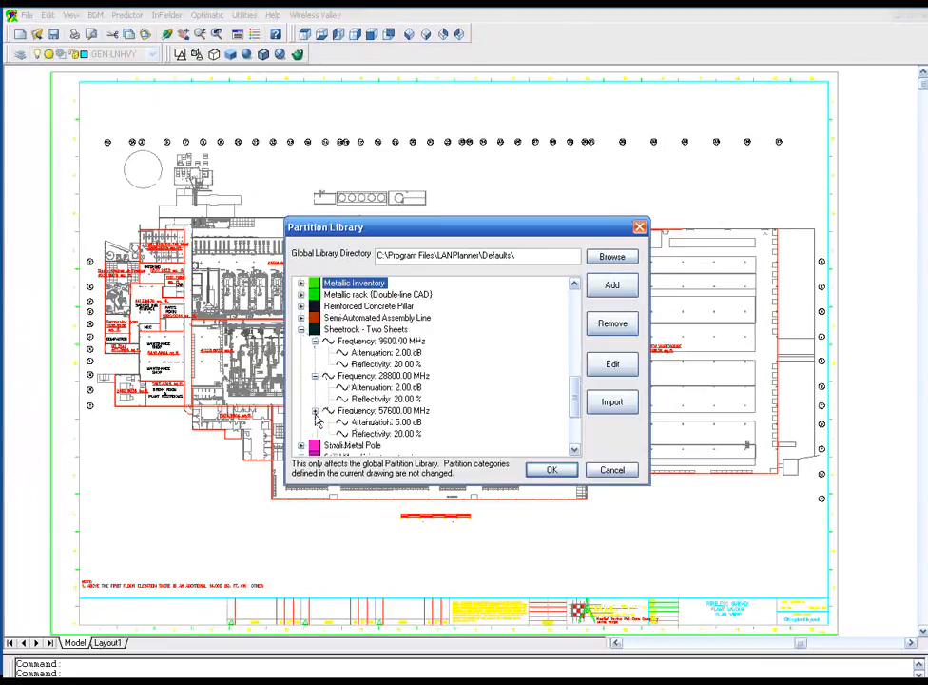
{"action": "left_click", "coordinate": [612, 284]}
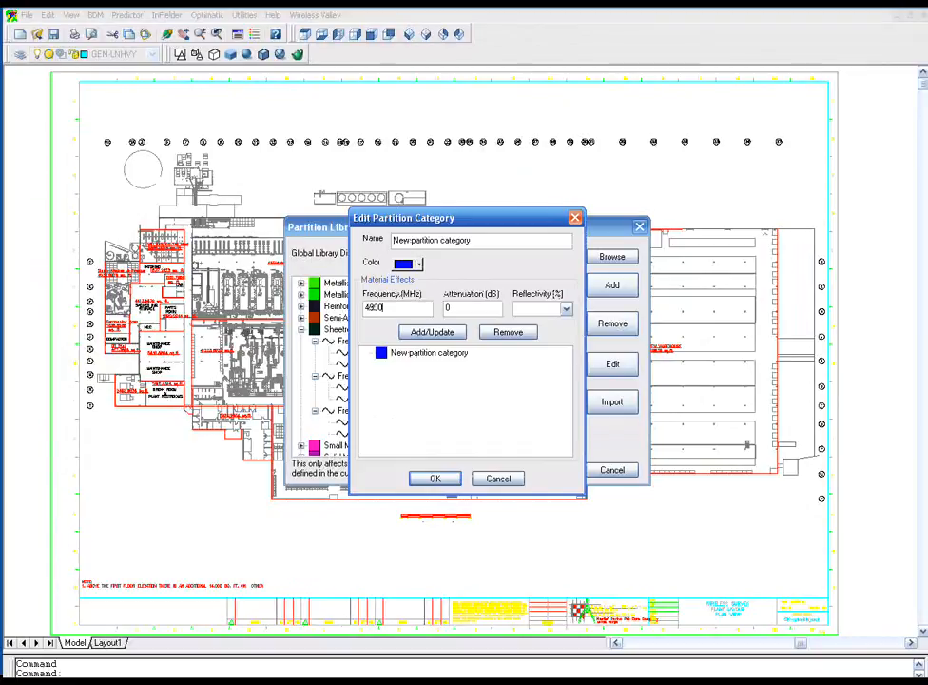
{"action": "key", "text": "Tab"}
{"action": "key", "text": "1"}
{"action": "left_click", "coordinate": [435, 334]}
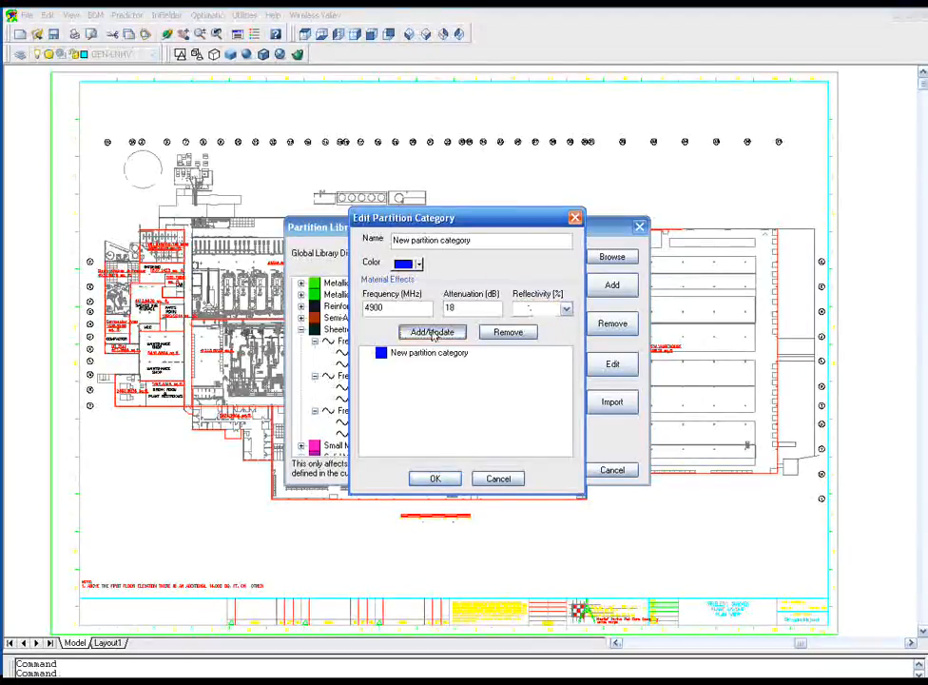
{"action": "left_click", "coordinate": [369, 353]}
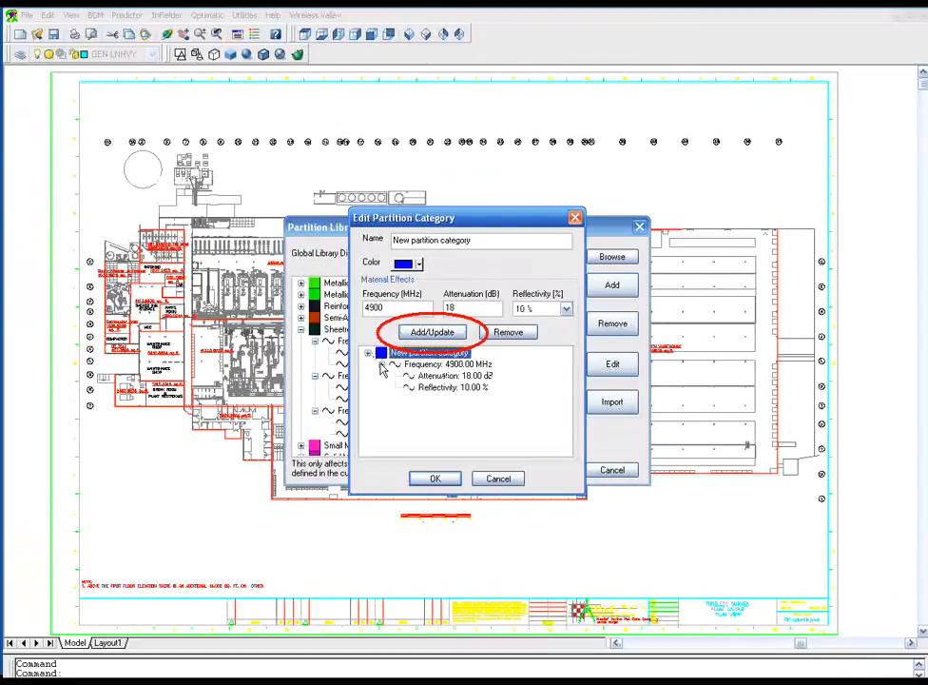
{"action": "left_click", "coordinate": [434, 478]}
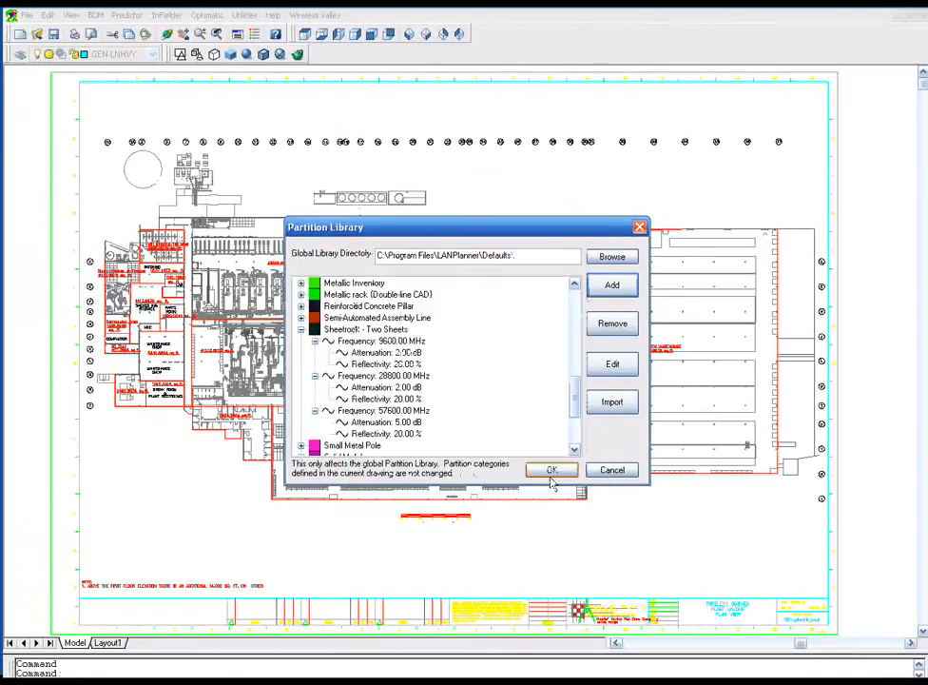
{"action": "left_click", "coordinate": [555, 470]}
- Set partition Category 7 of the current building materials to Stainless Steel Sheet
{"action": "left_click", "coordinate": [95, 15]}
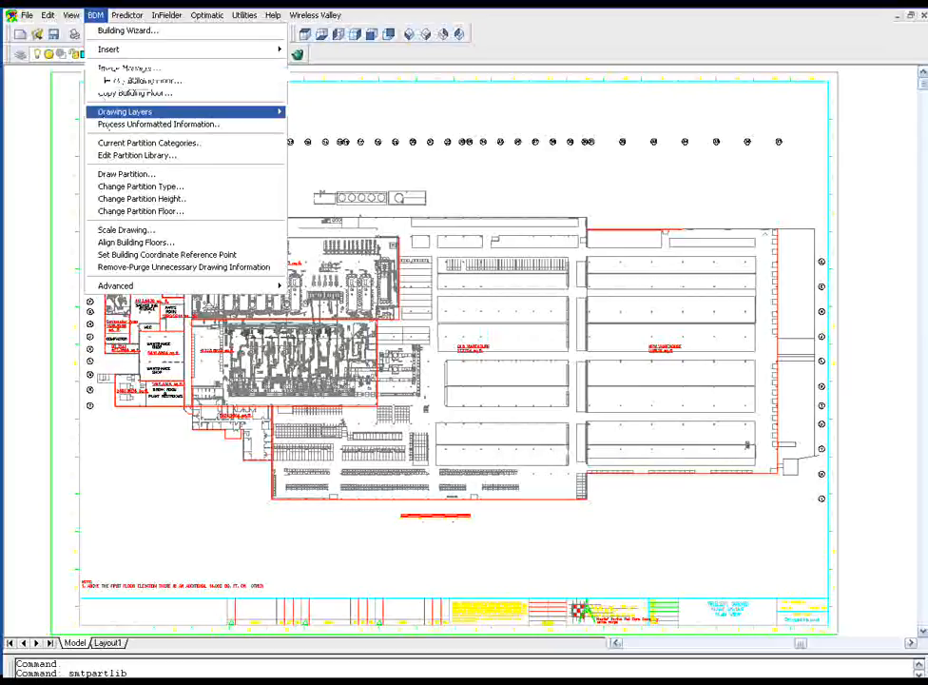
{"action": "left_click", "coordinate": [112, 144]}
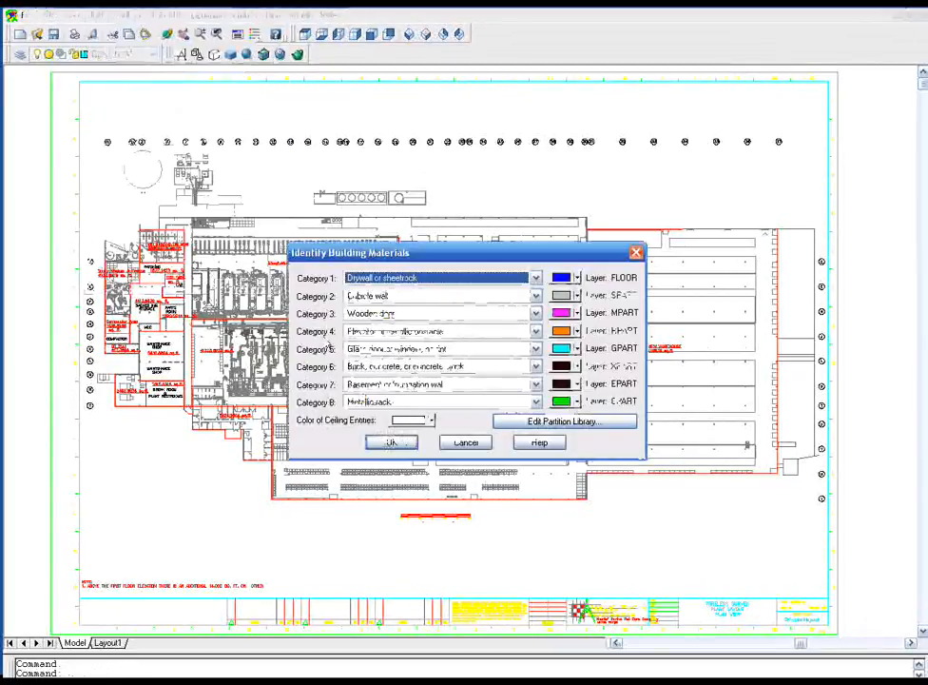
{"action": "left_click", "coordinate": [535, 384]}
{"action": "scroll", "coordinate": [533, 380], "scroll_direction": "down", "scroll_amount": 5}
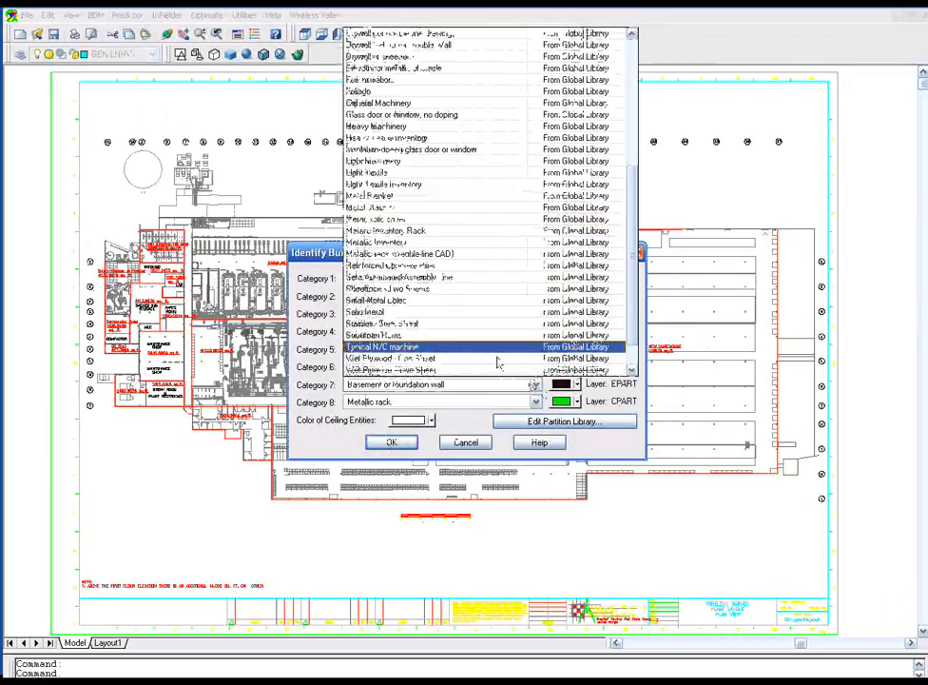
{"action": "left_click", "coordinate": [473, 324]}
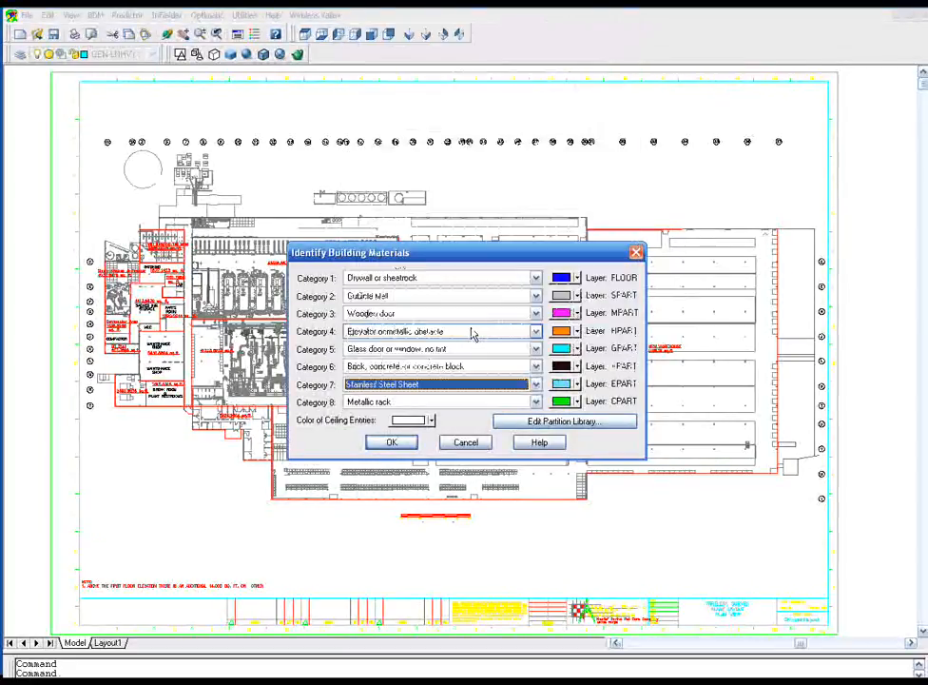
{"action": "left_click", "coordinate": [391, 443]}
- Process the drawing's unformatted information, identifying it as Floor1
{"action": "left_click", "coordinate": [96, 15]}
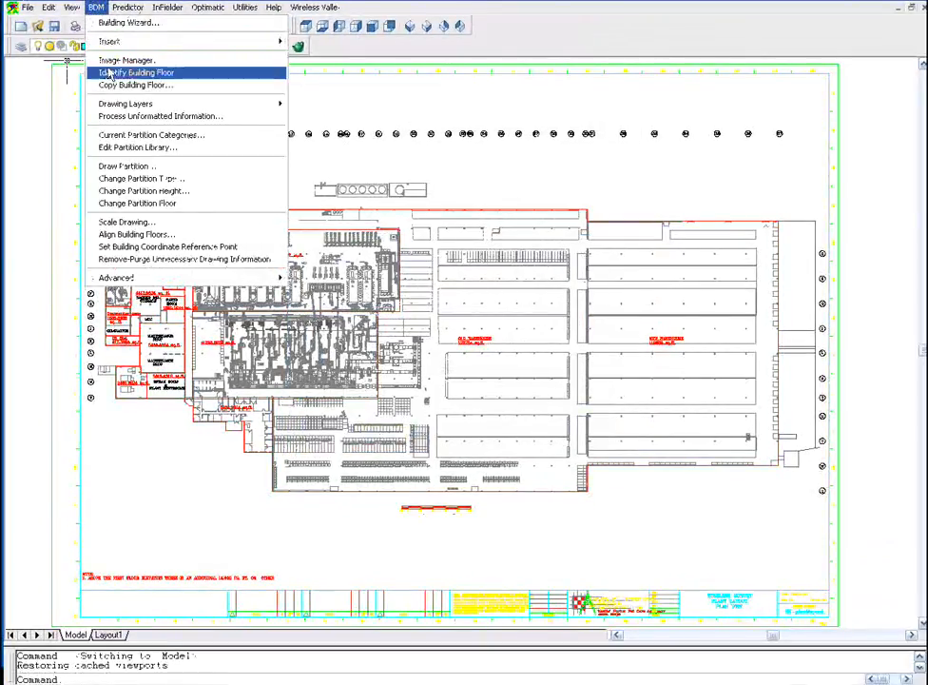
{"action": "left_click", "coordinate": [122, 116]}
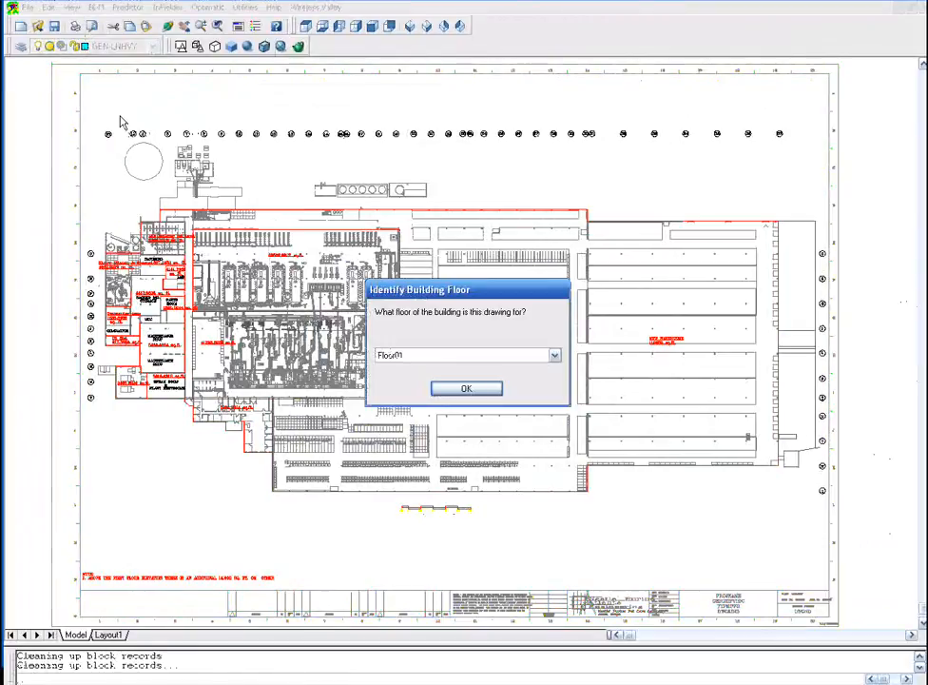
{"action": "left_click", "coordinate": [466, 387]}
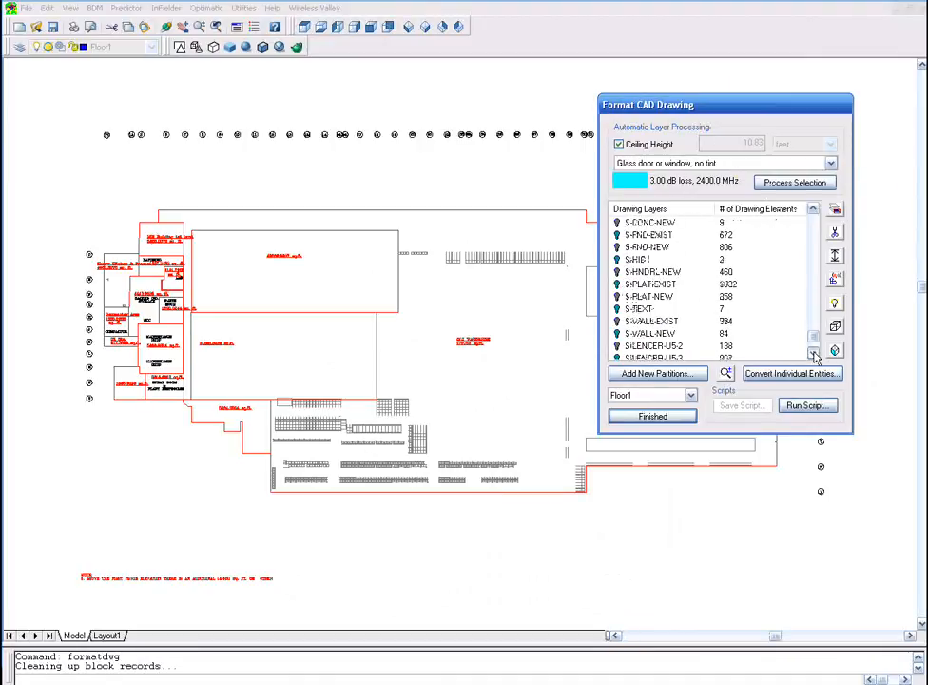
- Zoom into the machinery and set up individual entity conversion to Stainless Steel Sheet partitions with a custom height instead of ceiling height
{"action": "scroll", "coordinate": [780, 285], "scroll_direction": "up", "scroll_amount": 20}
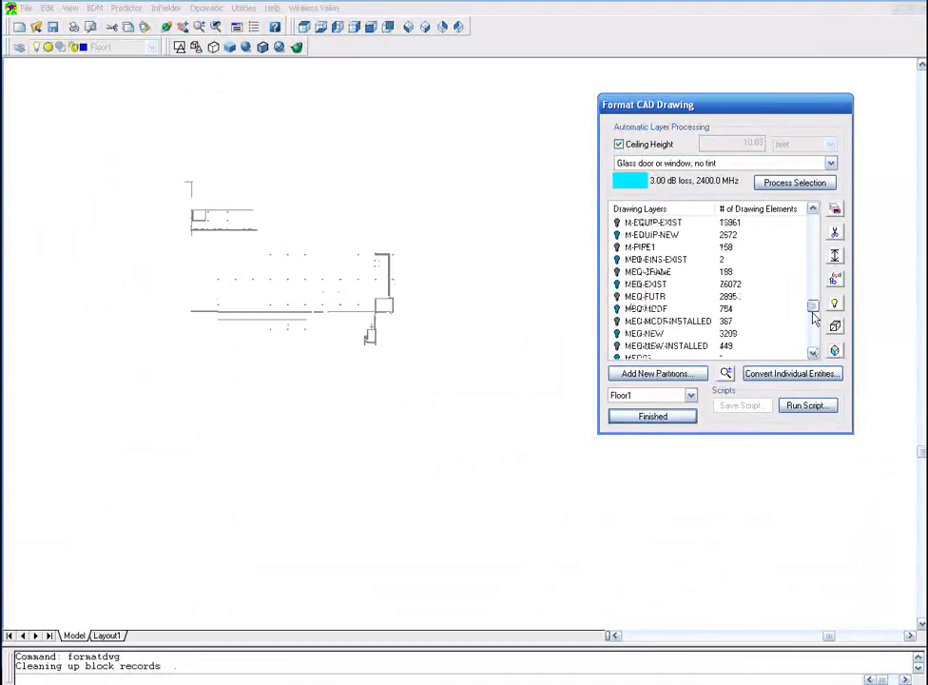
{"action": "left_click", "coordinate": [726, 373]}
{"action": "scroll", "coordinate": [238, 366], "scroll_direction": "up", "scroll_amount": 7}
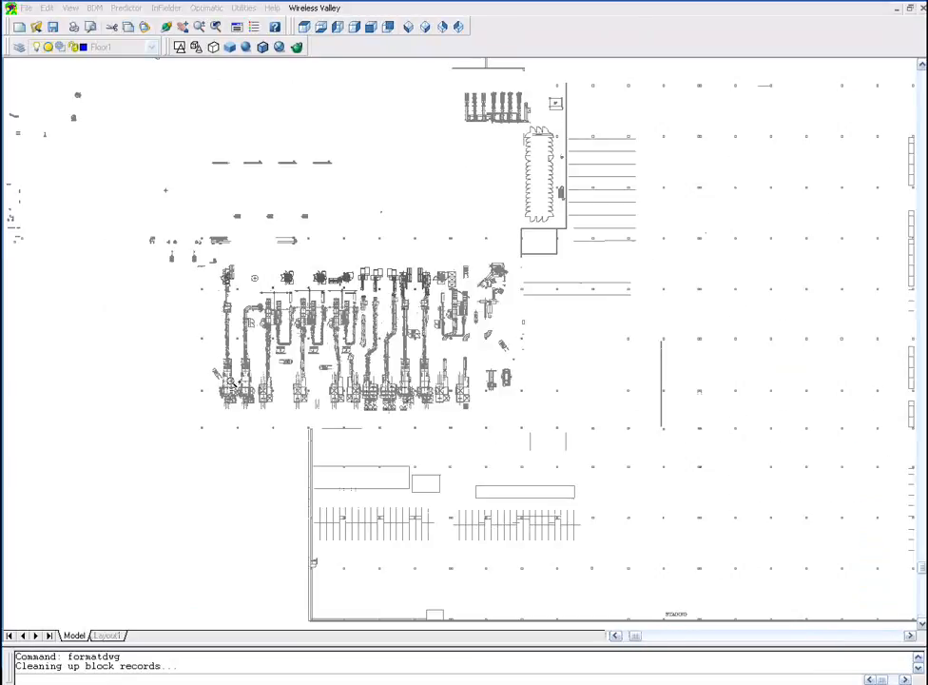
{"action": "scroll", "coordinate": [223, 405], "scroll_direction": "up", "scroll_amount": 1}
{"action": "right_click", "coordinate": [224, 405]}
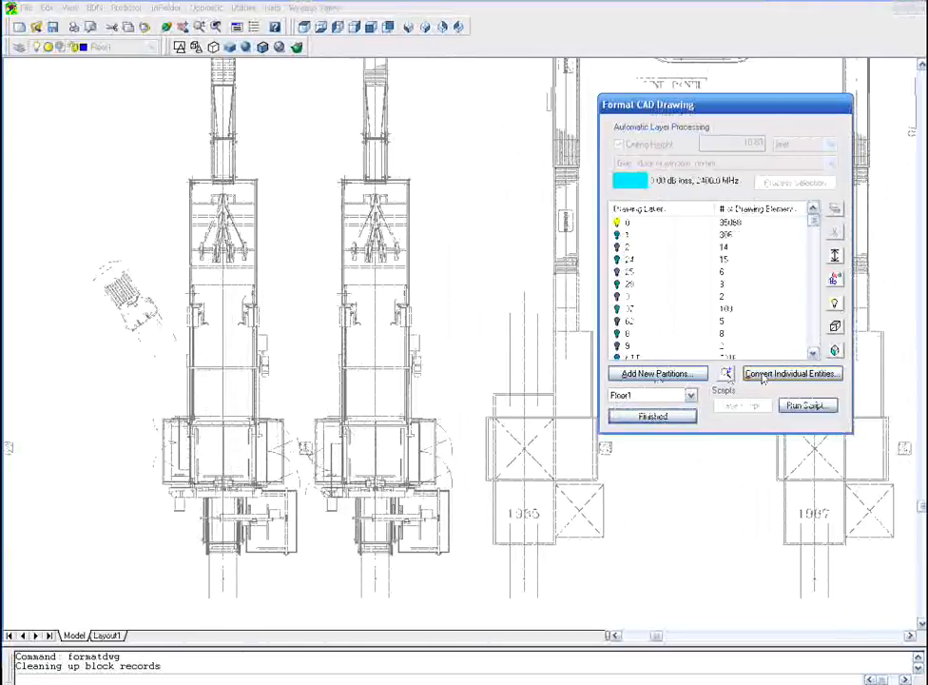
{"action": "left_click", "coordinate": [759, 376]}
{"action": "left_click", "coordinate": [715, 289]}
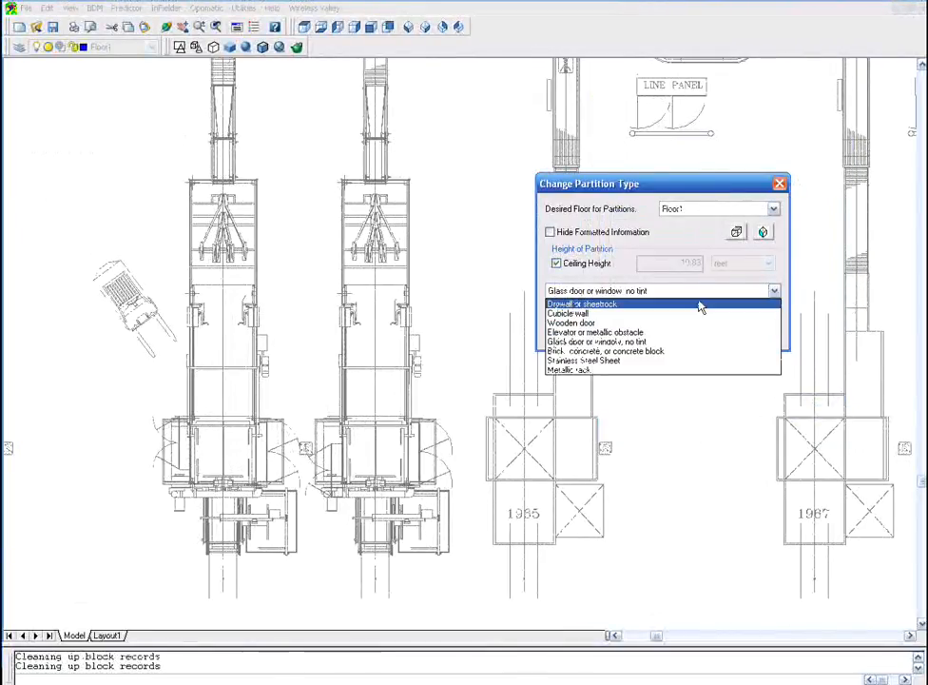
{"action": "left_click", "coordinate": [647, 366]}
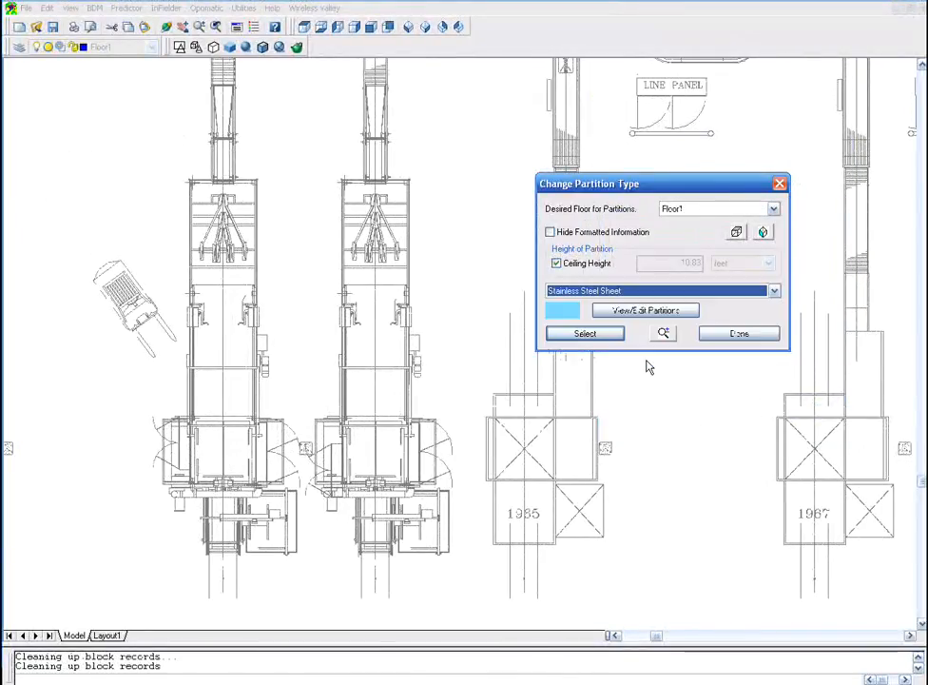
{"action": "left_click", "coordinate": [556, 263]}
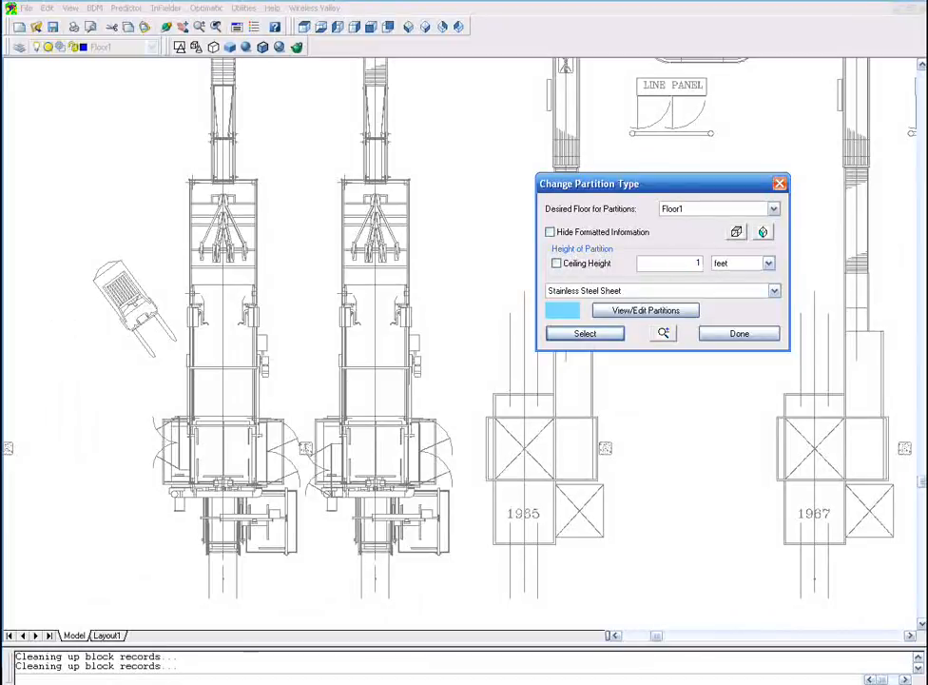
- Convert the selected machine frame entities into Stainless Steel Sheet partitions 15 feet high
{"action": "left_click", "coordinate": [585, 333]}
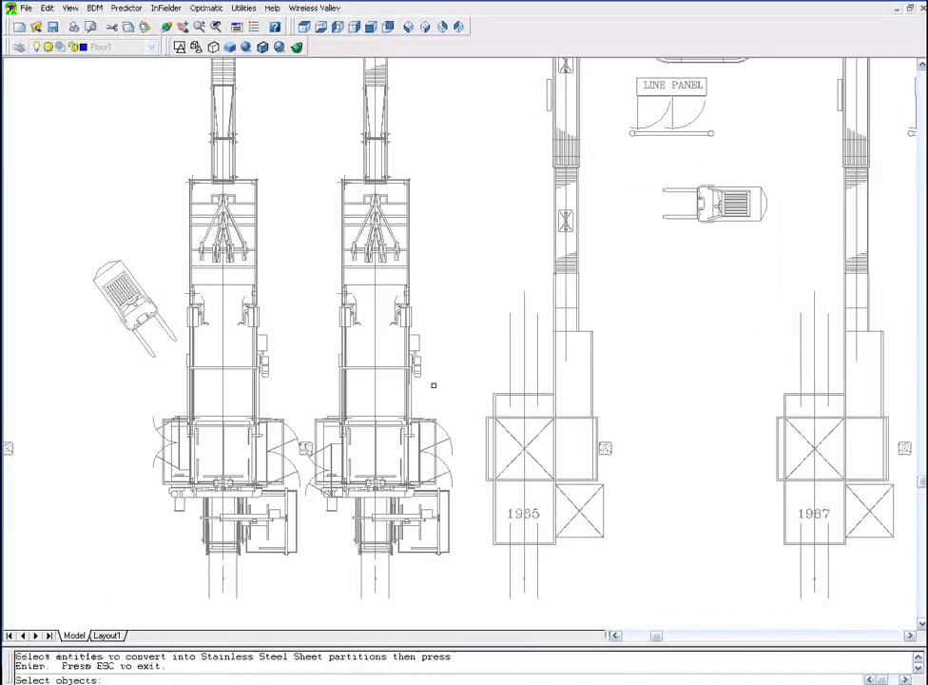
{"action": "left_click", "coordinate": [239, 449]}
{"action": "left_click", "coordinate": [212, 401]}
{"action": "left_click", "coordinate": [232, 397]}
{"action": "left_click", "coordinate": [207, 338]}
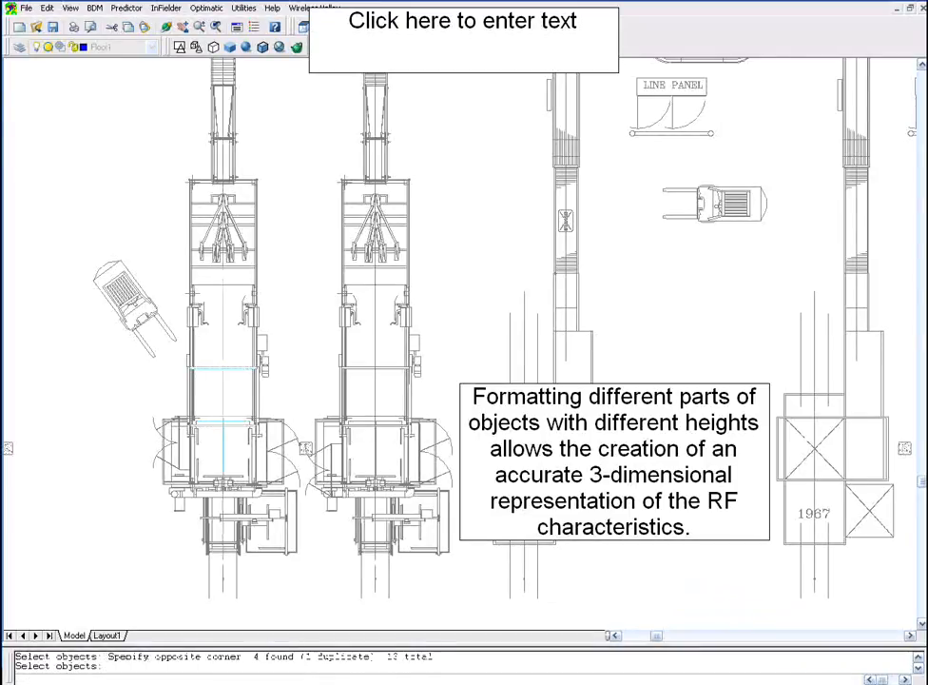
{"action": "key", "text": "Escape"}
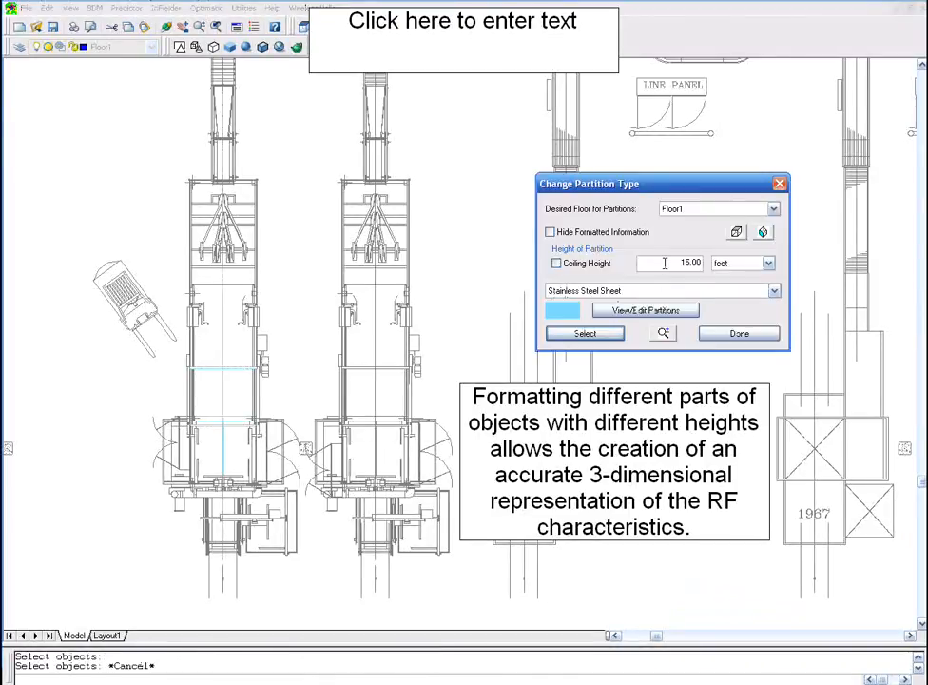
- Convert the machine base entities into Stainless Steel Sheet partitions 12 feet high and finish the conversion
{"action": "left_click", "coordinate": [584, 333]}
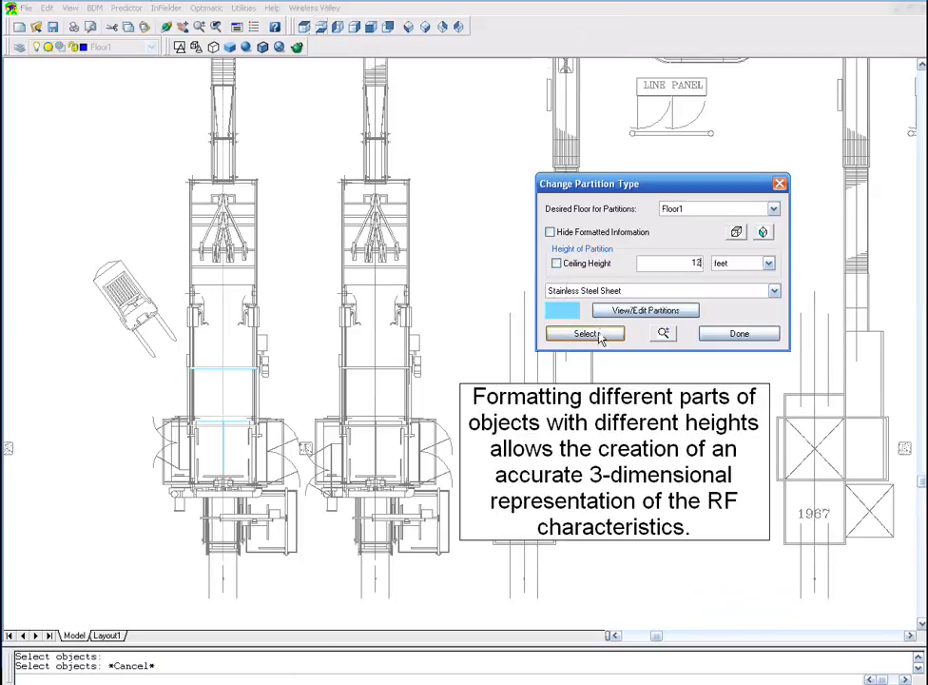
{"action": "left_click", "coordinate": [310, 452]}
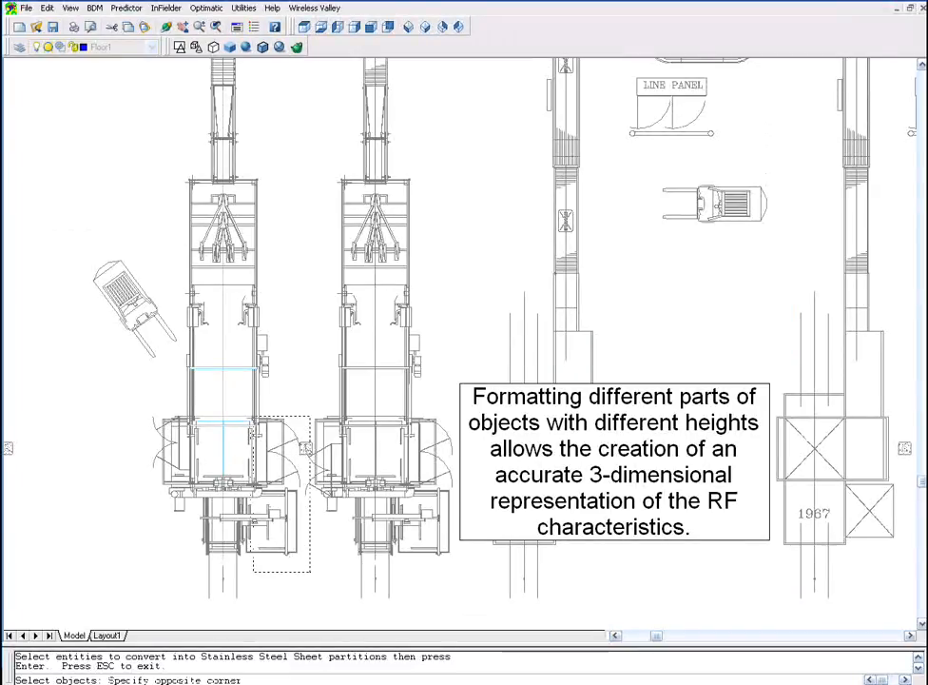
{"action": "left_click", "coordinate": [253, 571]}
{"action": "left_click", "coordinate": [186, 540]}
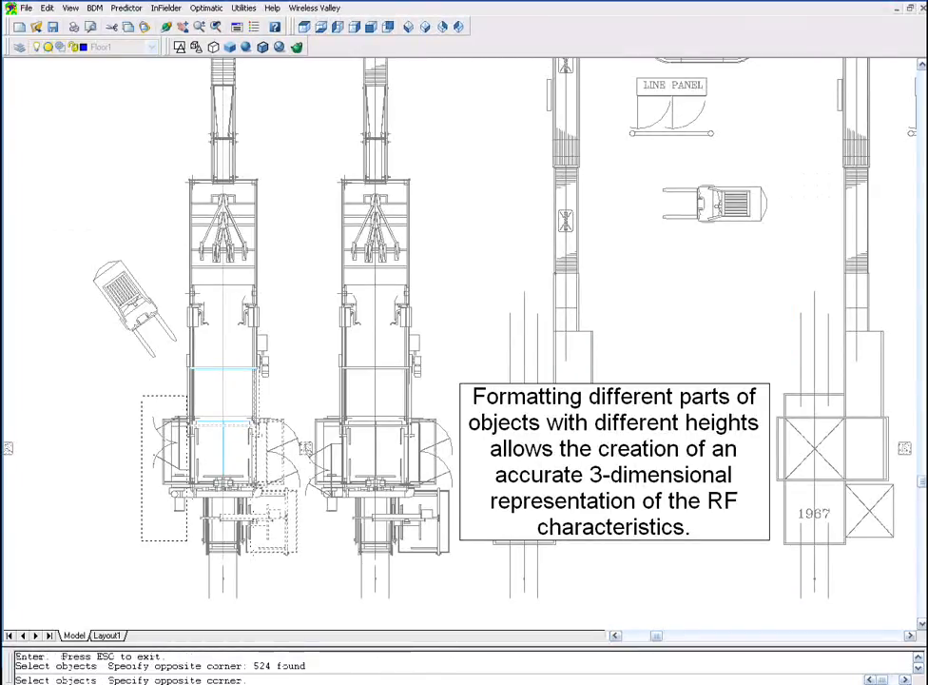
{"action": "left_click", "coordinate": [141, 395]}
{"action": "key", "text": "Escape"}
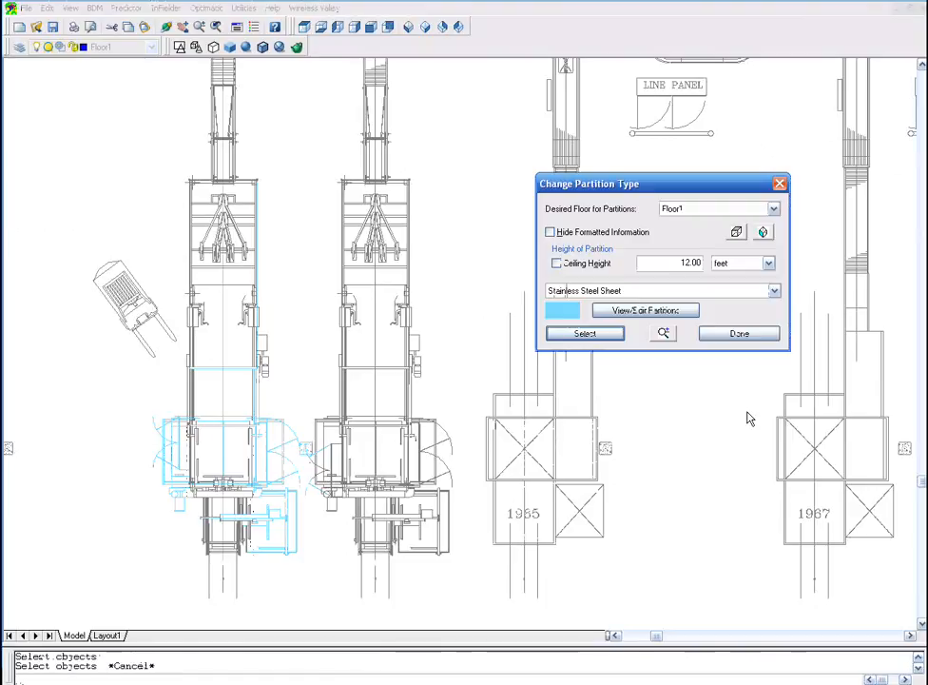
{"action": "left_click", "coordinate": [739, 334]}
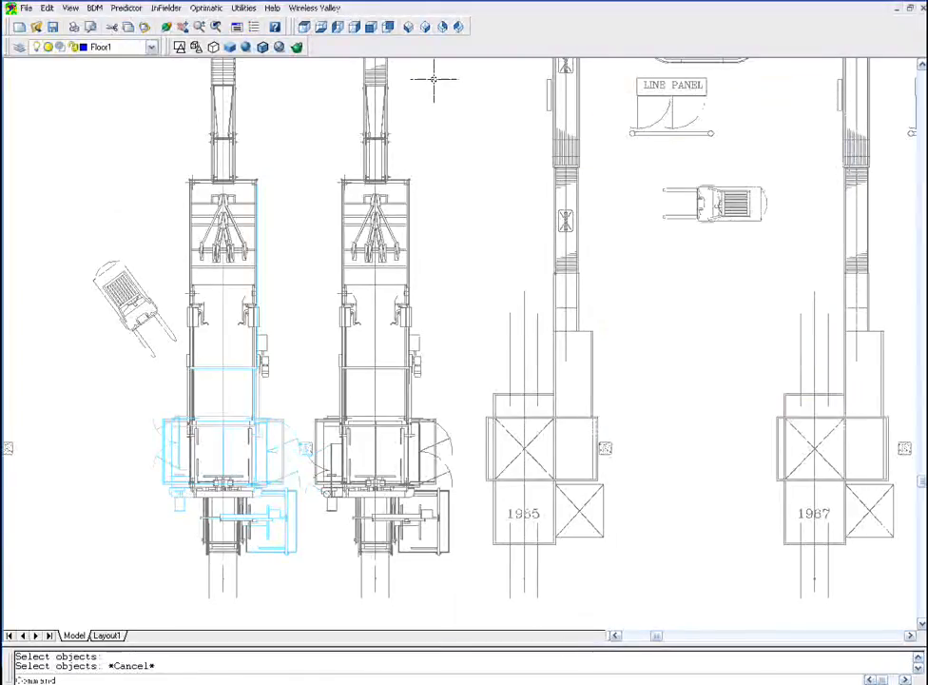
- Examine the converted partitions in isometric and orbited 3D views of the floor
{"action": "left_click", "coordinate": [408, 27]}
{"action": "scroll", "coordinate": [360, 531], "scroll_direction": "up", "scroll_amount": 15}
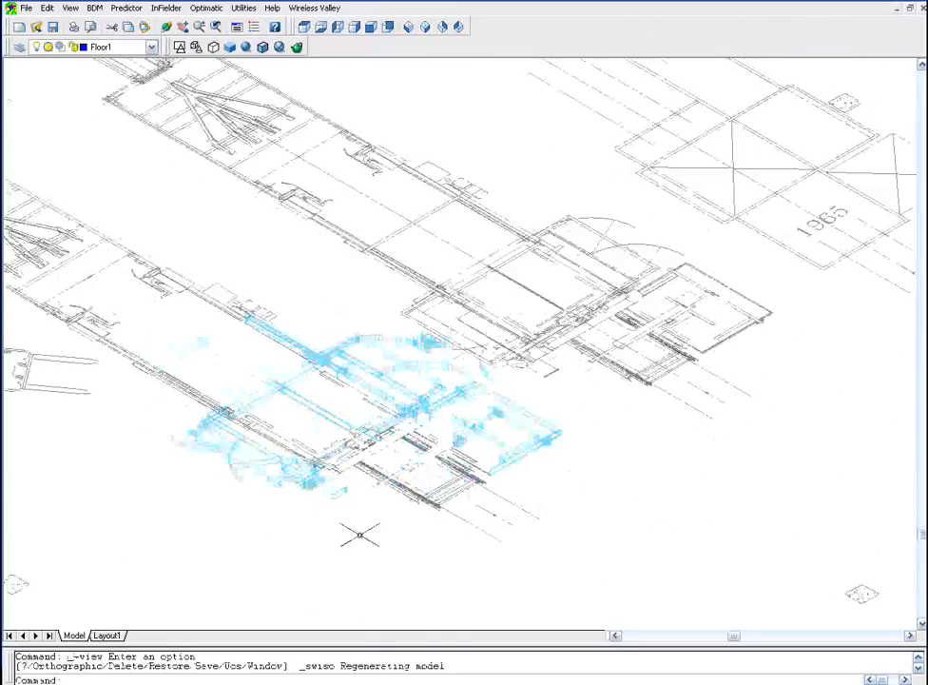
{"action": "middle_click_drag", "start_coordinate": [360, 534], "coordinate": [403, 422], "text": "shift"}
{"action": "left_click_drag", "start_coordinate": [403, 421], "coordinate": [499, 447]}
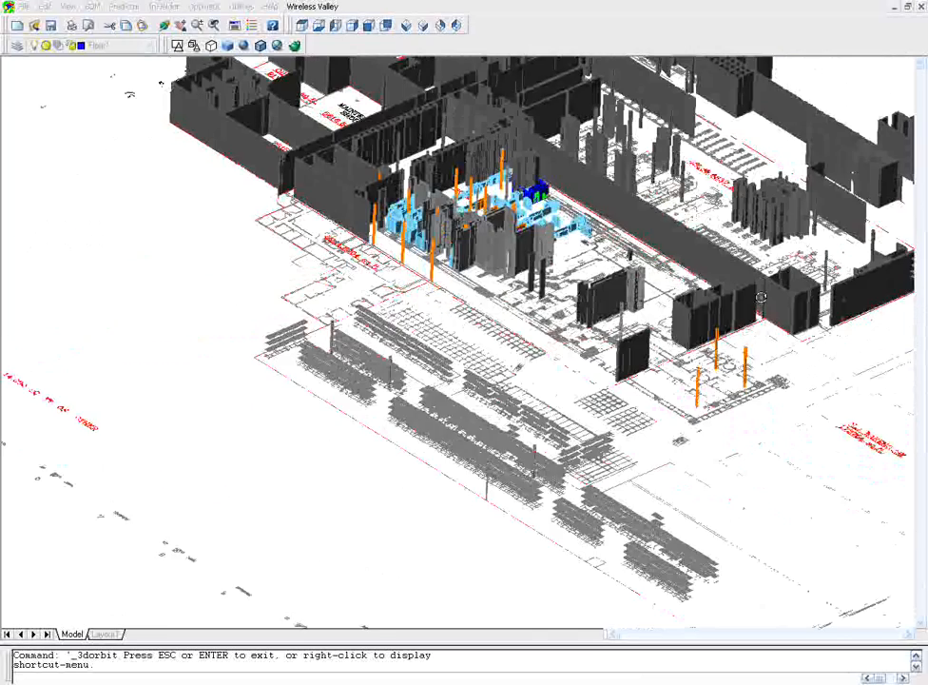
{"action": "scroll", "coordinate": [523, 111], "scroll_direction": "up", "scroll_amount": 4}
{"action": "scroll", "coordinate": [495, 59], "scroll_direction": "up", "scroll_amount": 3}
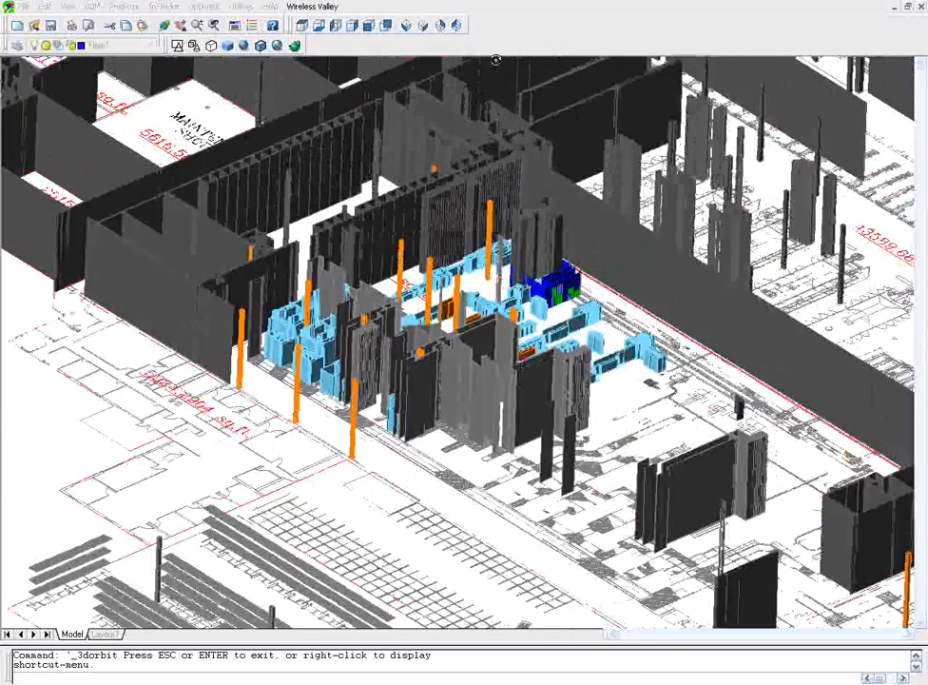
{"action": "left_click_drag", "start_coordinate": [772, 307], "coordinate": [407, 354]}
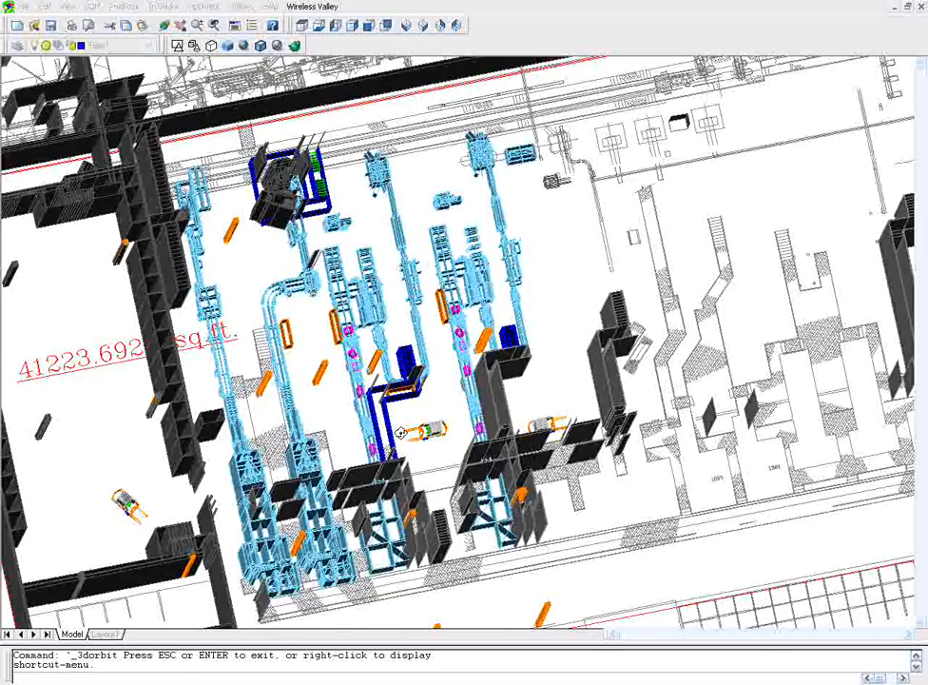
{"action": "left_click", "coordinate": [302, 27]}
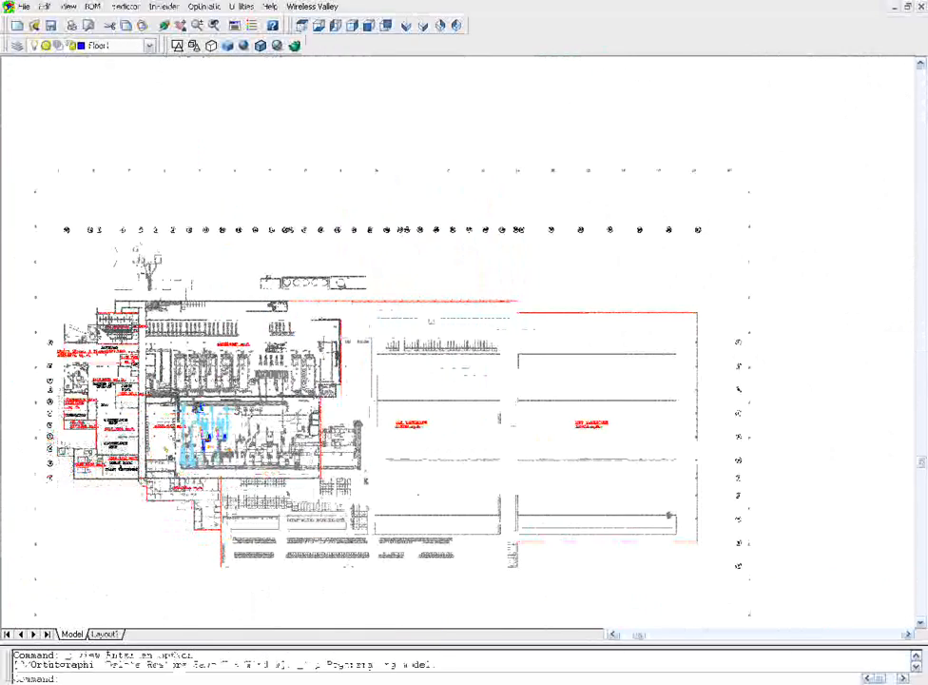
{"action": "scroll", "coordinate": [173, 471], "scroll_direction": "up", "scroll_amount": 2}
{"action": "scroll", "coordinate": [183, 453], "scroll_direction": "up", "scroll_amount": 3}
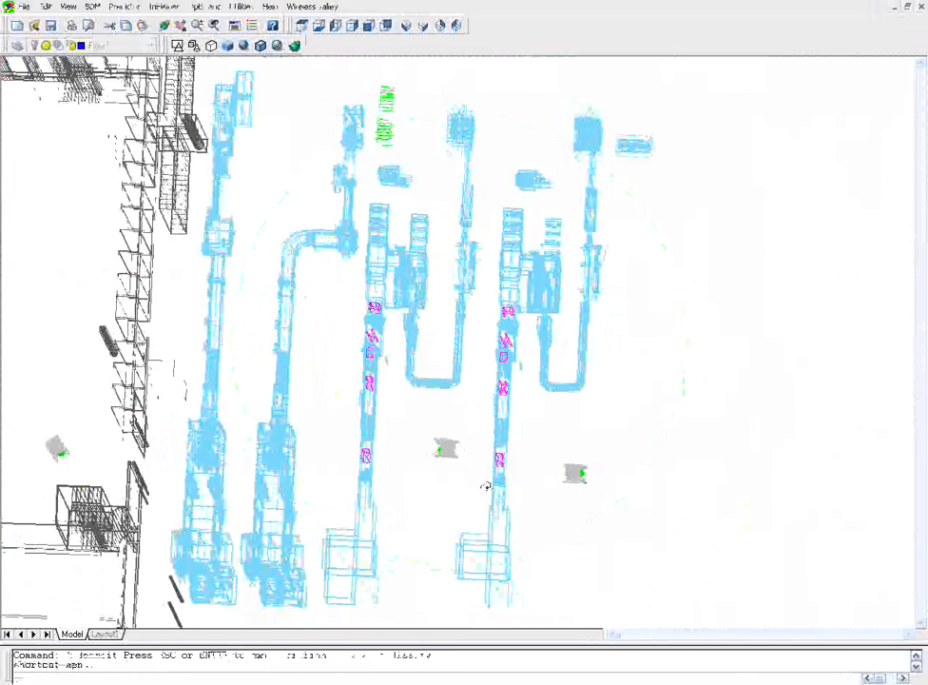
{"action": "left_click_drag", "start_coordinate": [485, 487], "coordinate": [411, 357]}
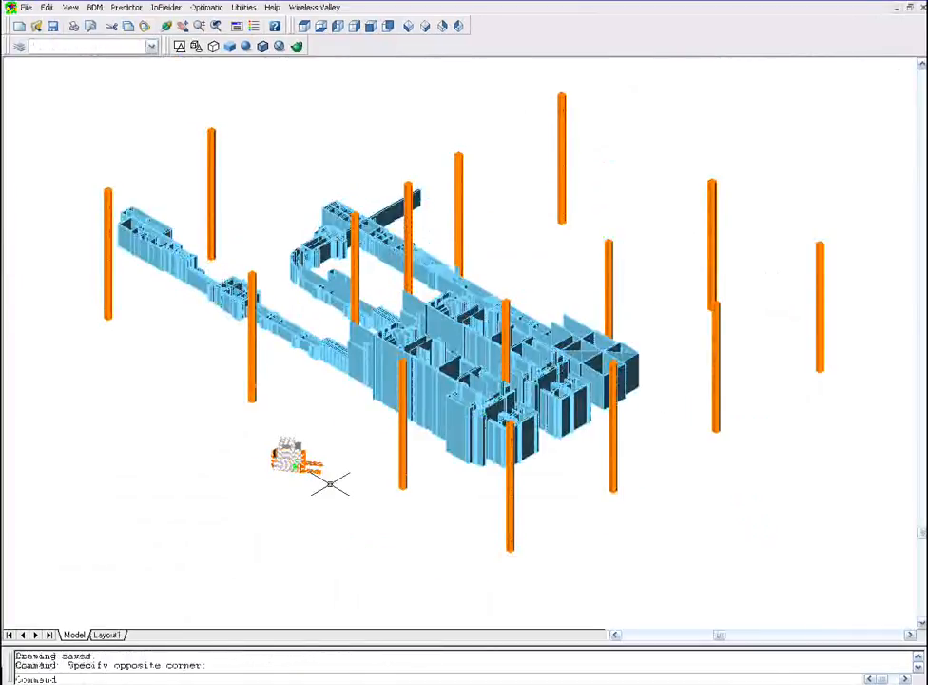
- Paste three copies of the copied forklift object at different points in the model
{"action": "key", "text": "ctrl+v"}
{"action": "left_click", "coordinate": [531, 495]}
{"action": "key", "text": "ctrl+v"}
{"action": "left_click", "coordinate": [281, 456]}
{"action": "key", "text": "ctrl+v"}
{"action": "left_click", "coordinate": [227, 480]}
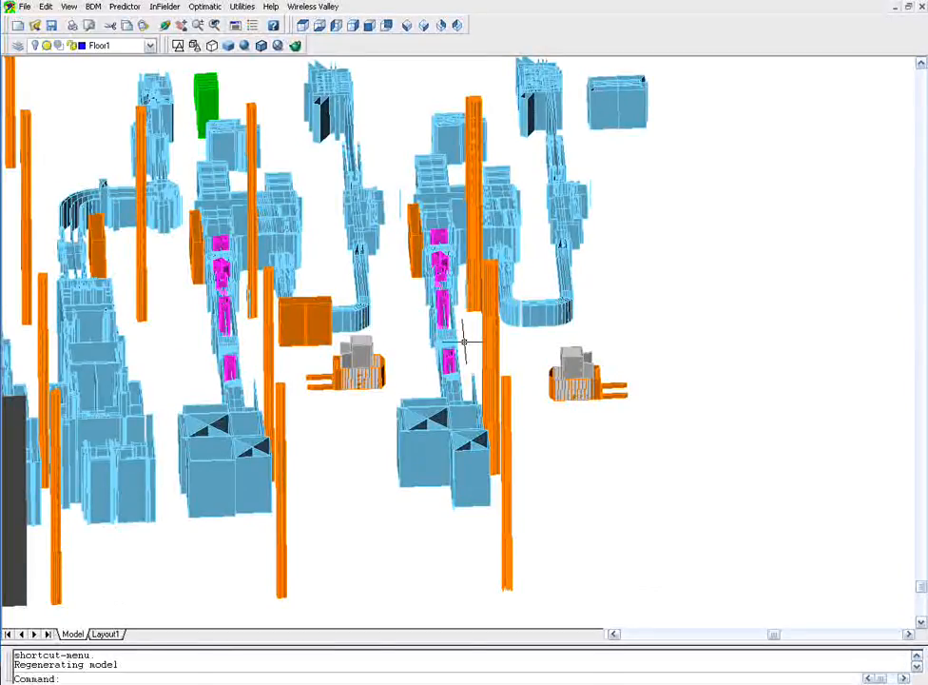
{"action": "scroll", "coordinate": [655, 354], "scroll_direction": "up", "scroll_amount": 3}
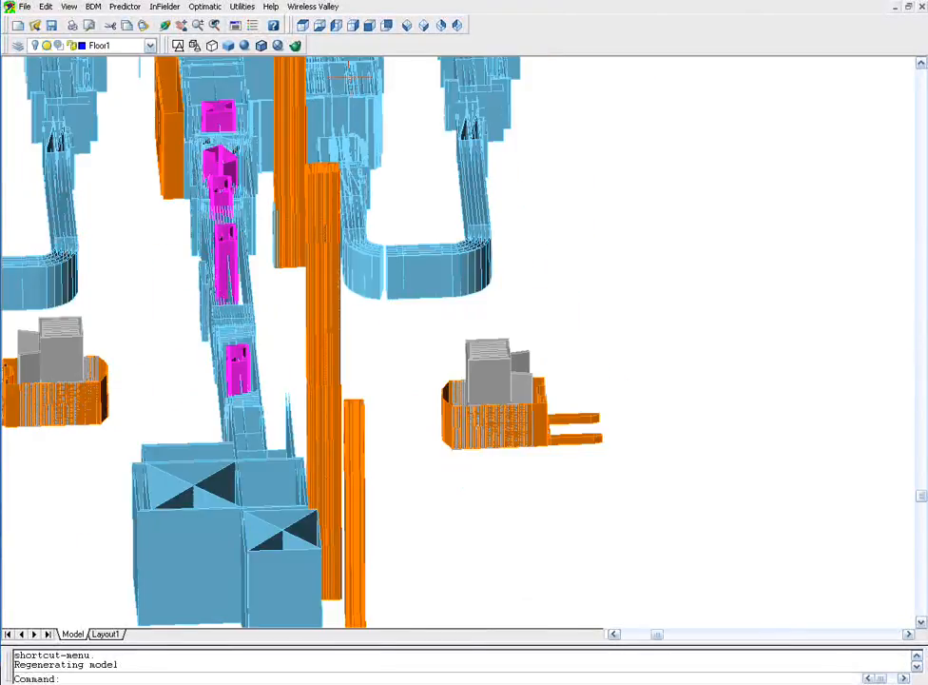
- Switch to top view and draw a rectangular Metallic rack room 5 feet high beside the right forklift
{"action": "left_click", "coordinate": [302, 29]}
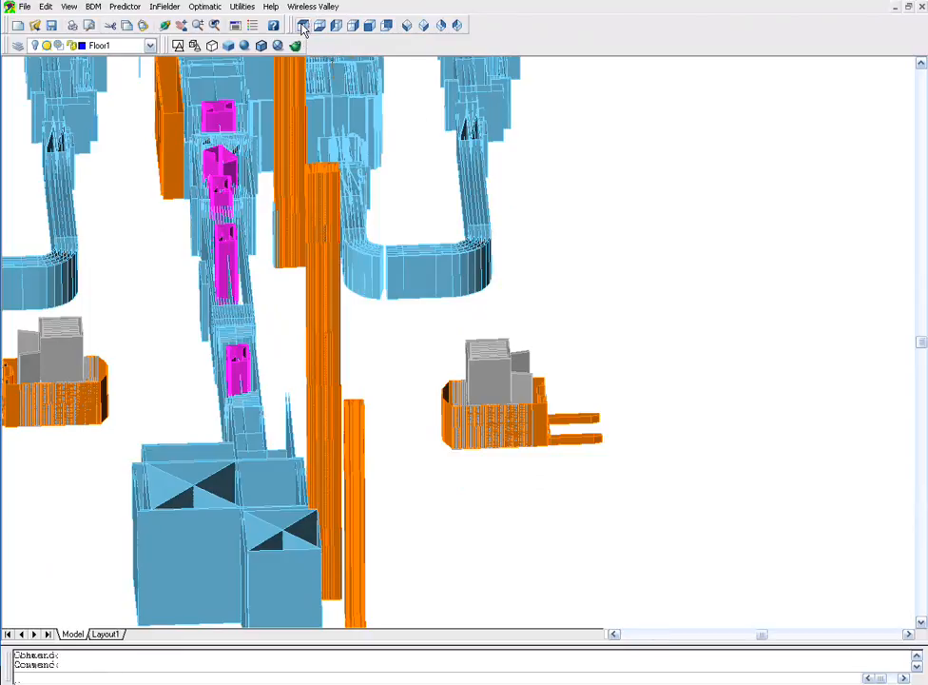
{"action": "scroll", "coordinate": [510, 560], "scroll_direction": "up", "scroll_amount": 3}
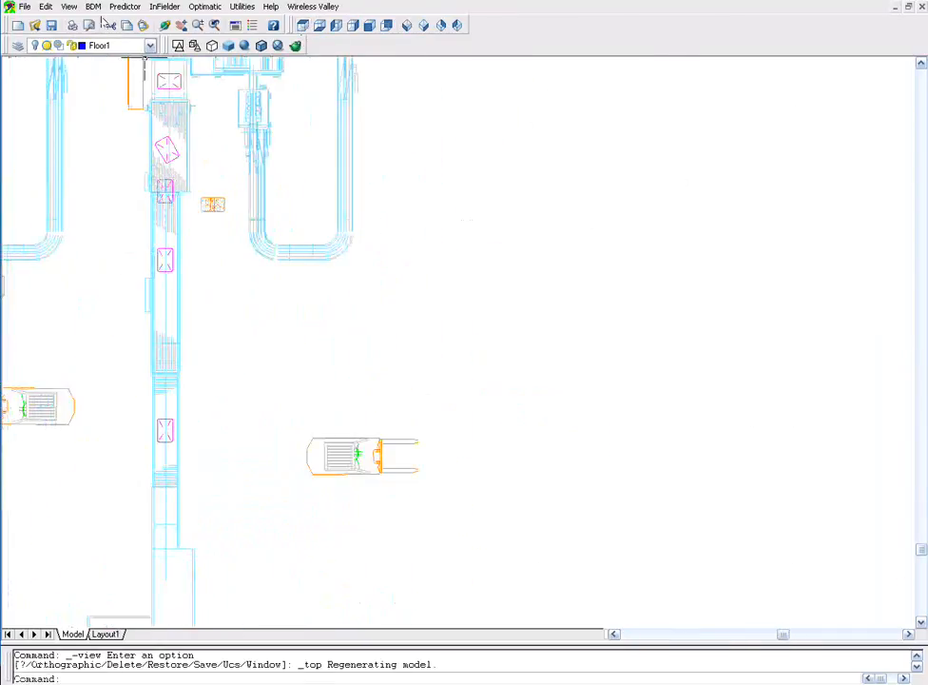
{"action": "left_click", "coordinate": [93, 7]}
{"action": "left_click", "coordinate": [114, 166]}
{"action": "left_click", "coordinate": [407, 323]}
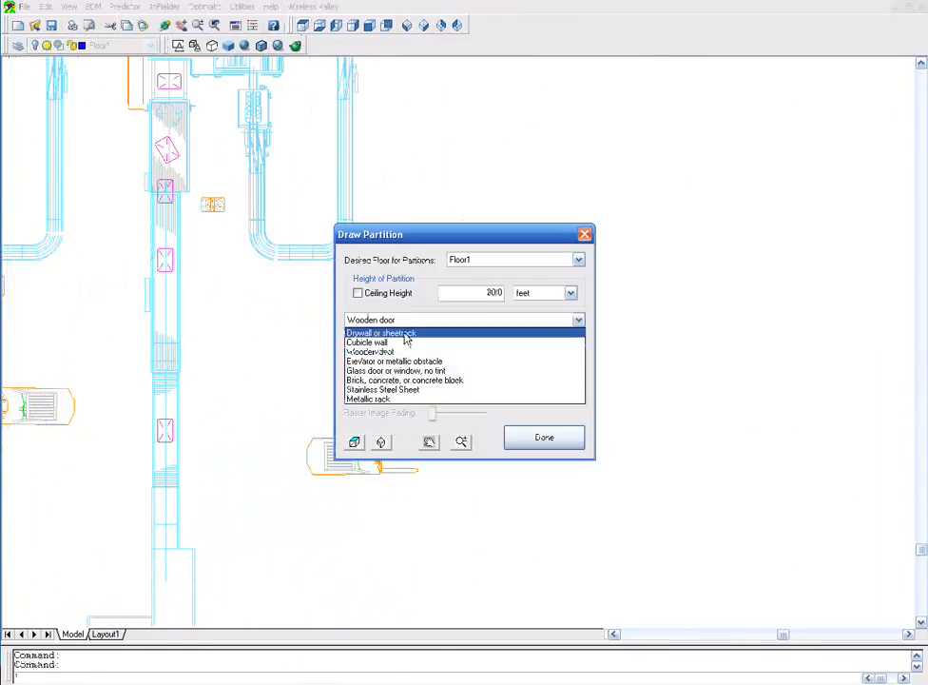
{"action": "left_click", "coordinate": [398, 397]}
{"action": "left_click", "coordinate": [483, 292]}
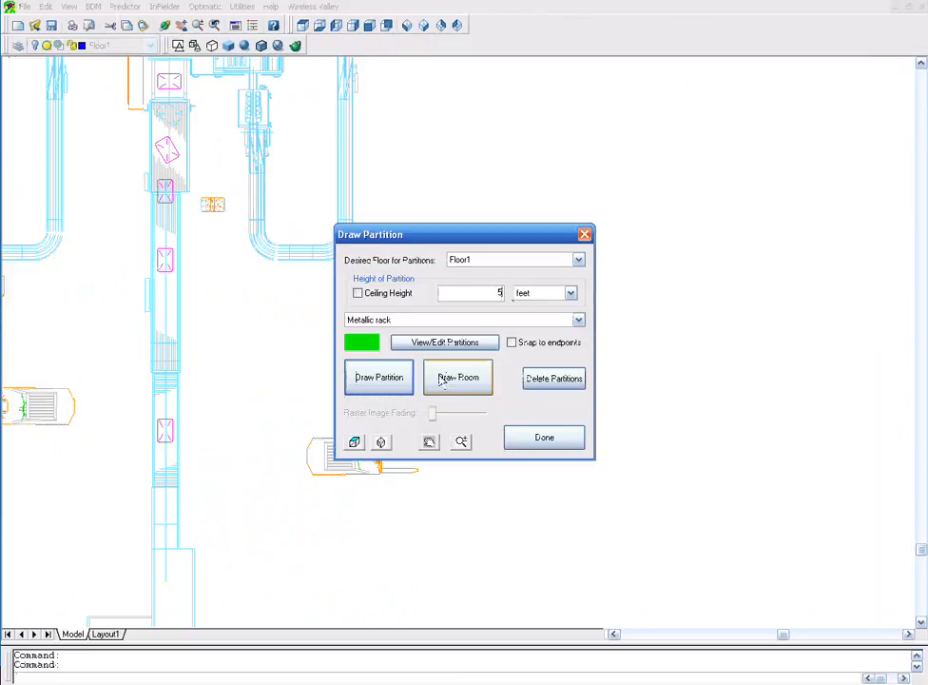
{"action": "left_click", "coordinate": [378, 376]}
{"action": "left_click", "coordinate": [451, 433]}
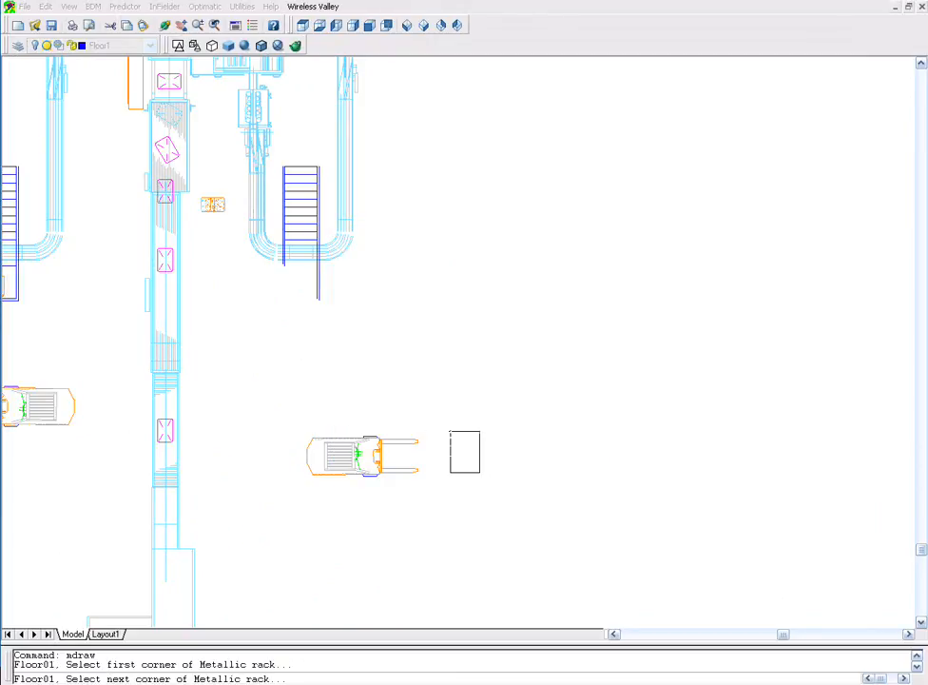
{"action": "left_click", "coordinate": [497, 475]}
{"action": "key", "text": "Escape"}
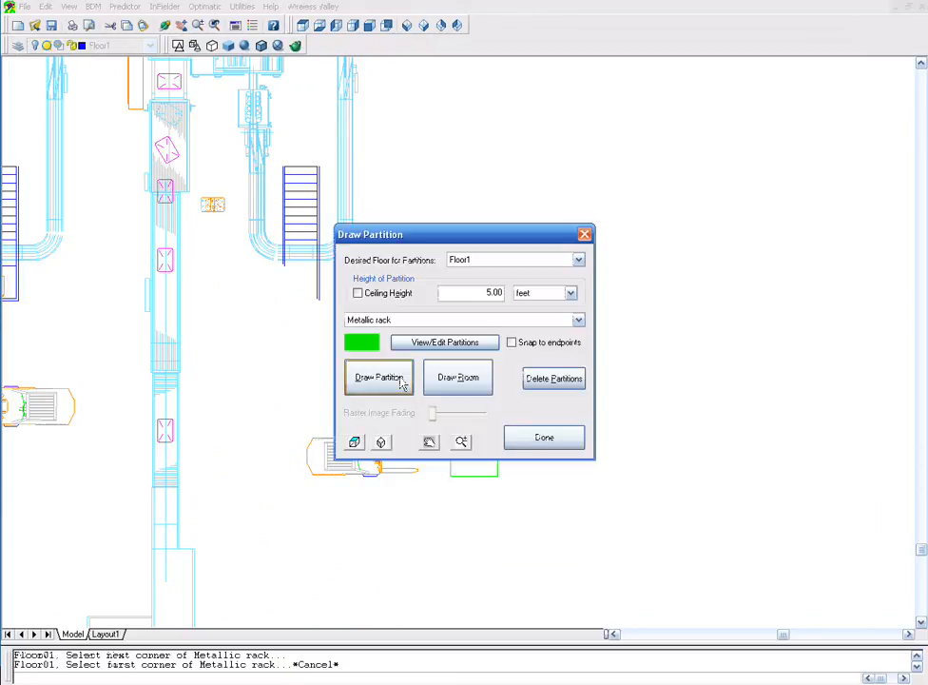
- Draw a diagonal Metallic rack partition above the forklift and close the partition dialog
{"action": "left_click", "coordinate": [396, 379]}
{"action": "left_click", "coordinate": [406, 379]}
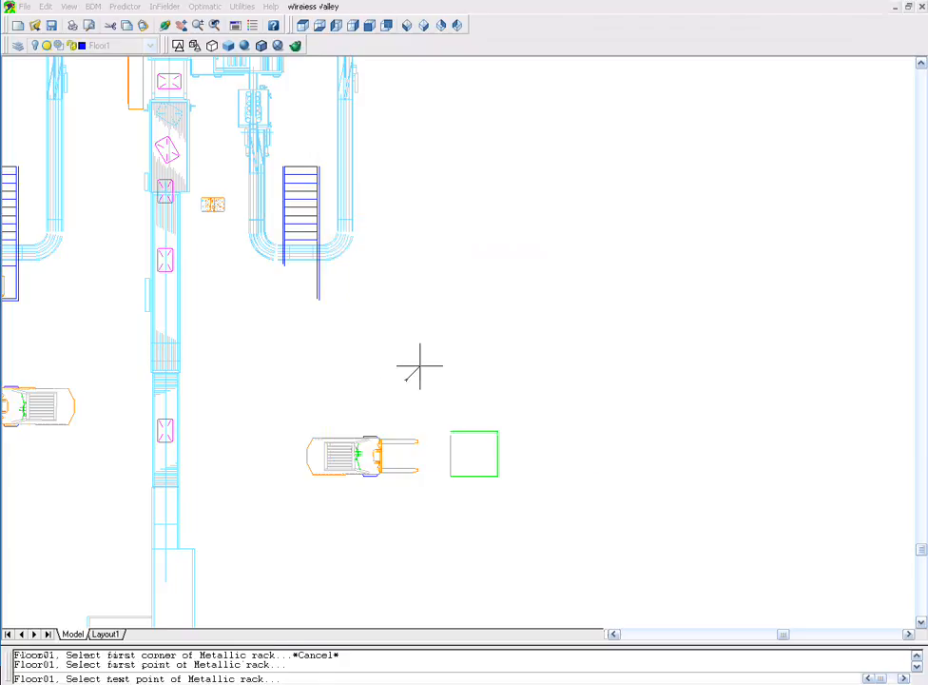
{"action": "left_click", "coordinate": [477, 321]}
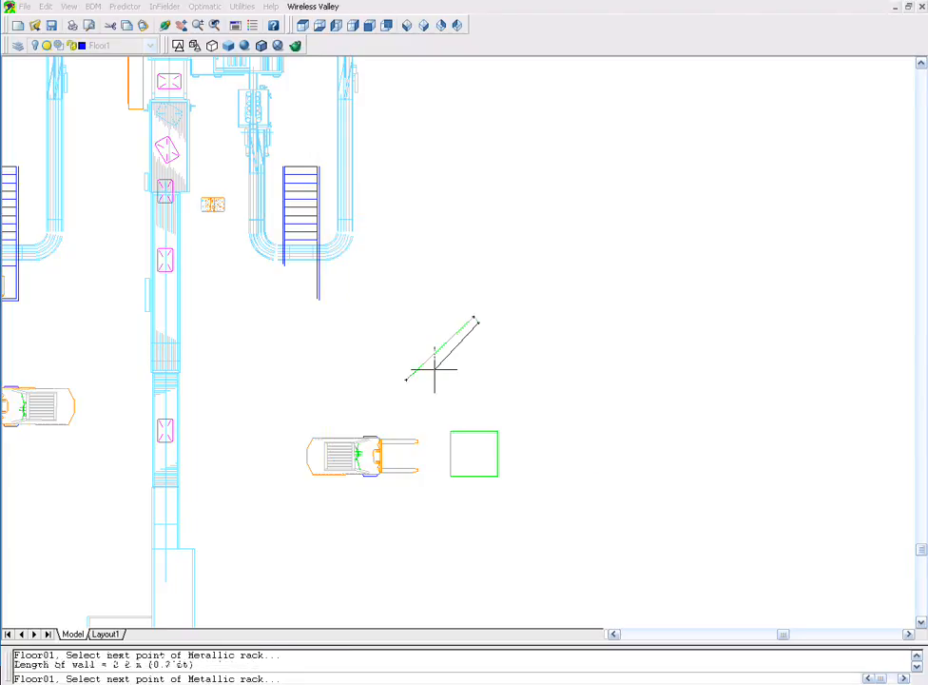
{"action": "left_click", "coordinate": [407, 381]}
{"action": "key", "text": "Escape"}
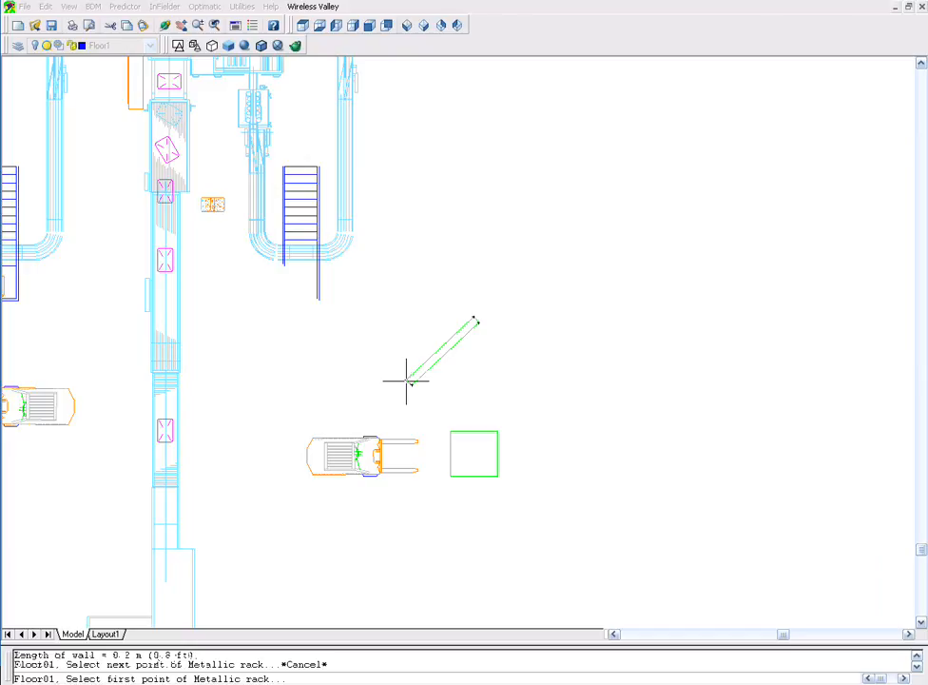
{"action": "key", "text": "Escape"}
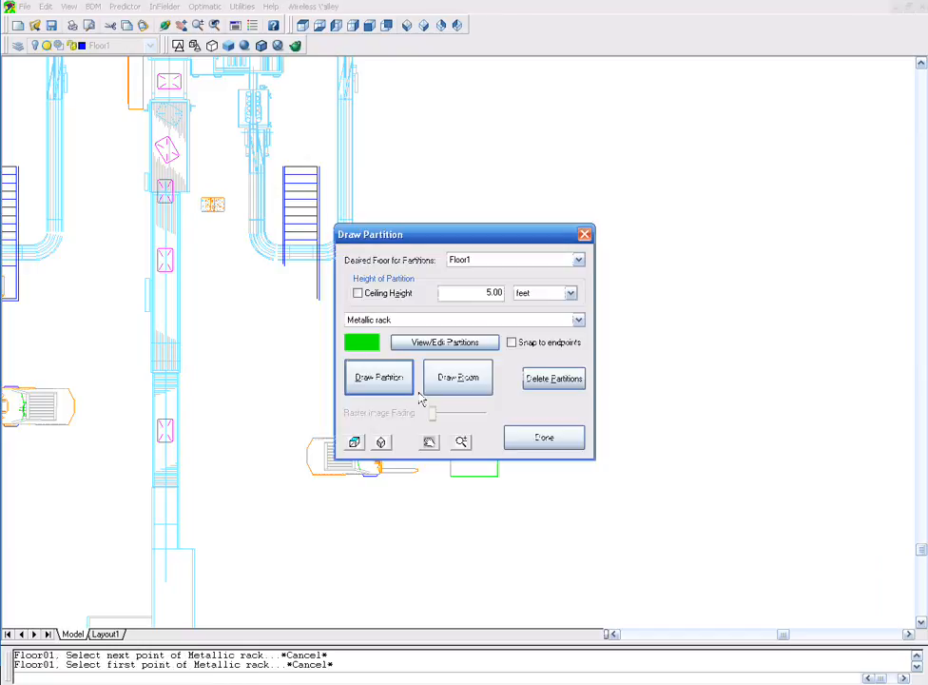
{"action": "left_click", "coordinate": [537, 446]}
{"action": "left_click", "coordinate": [408, 30]}
{"action": "left_click", "coordinate": [165, 25]}
{"action": "mouse_move", "coordinate": [594, 395]}
{"action": "left_mouse_down"}
{"action": "mouse_move", "coordinate": [538, 397]}
{"action": "mouse_move", "coordinate": [428, 474]}
{"action": "left_mouse_up"}
{"action": "key", "text": "Escape"}
{"action": "scroll", "coordinate": [429, 512], "scroll_direction": "up", "scroll_amount": 12}
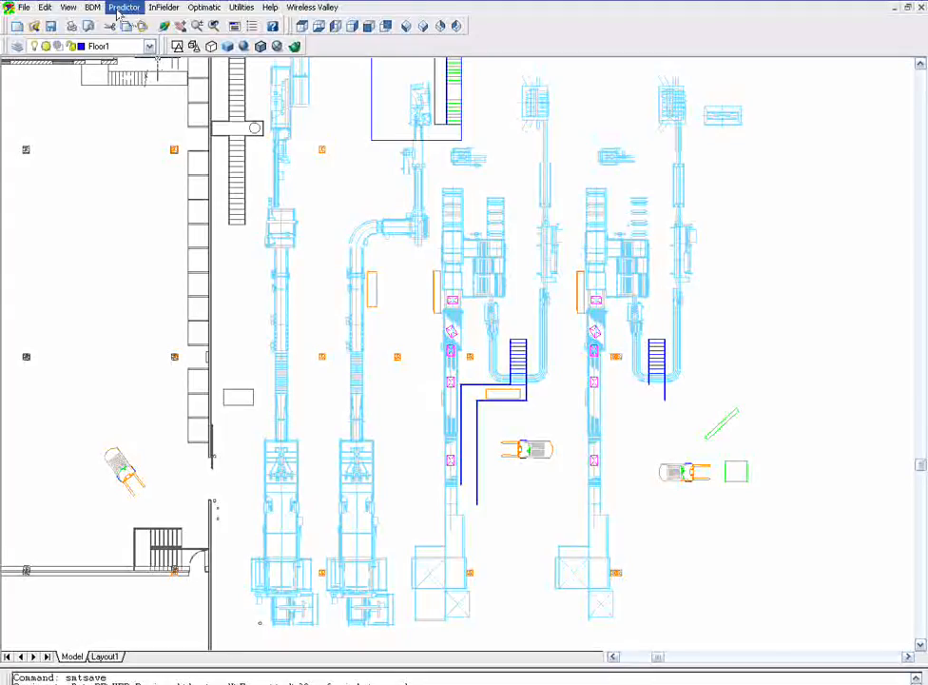
- Start placing a new access point and describe the hardware as New Access Point
{"action": "left_click", "coordinate": [134, 6]}
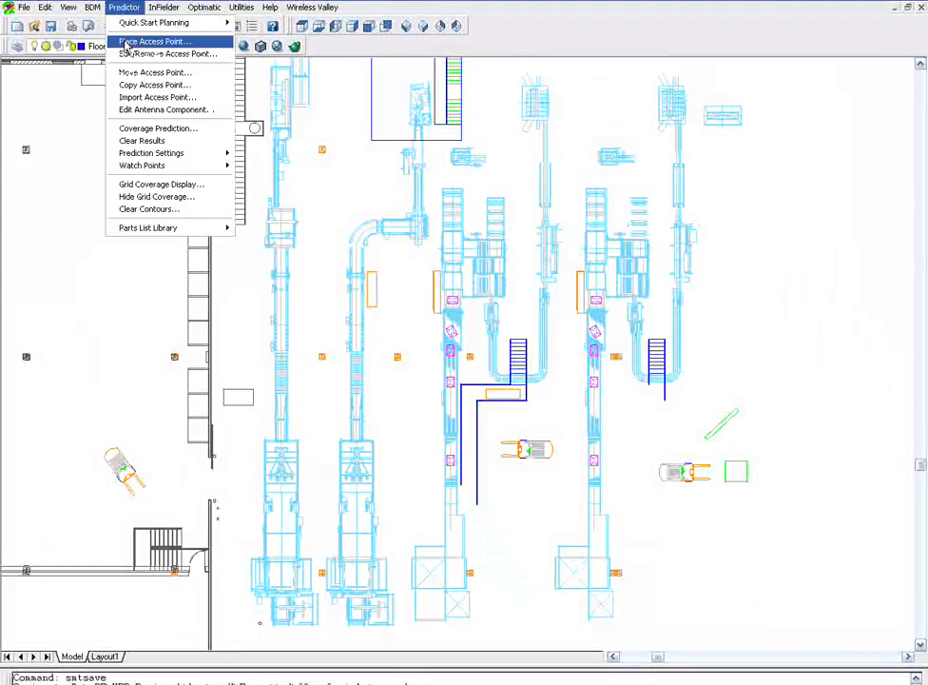
{"action": "left_click", "coordinate": [157, 42]}
{"action": "left_click", "coordinate": [403, 432]}
{"action": "type", "text": "New Access Point"}
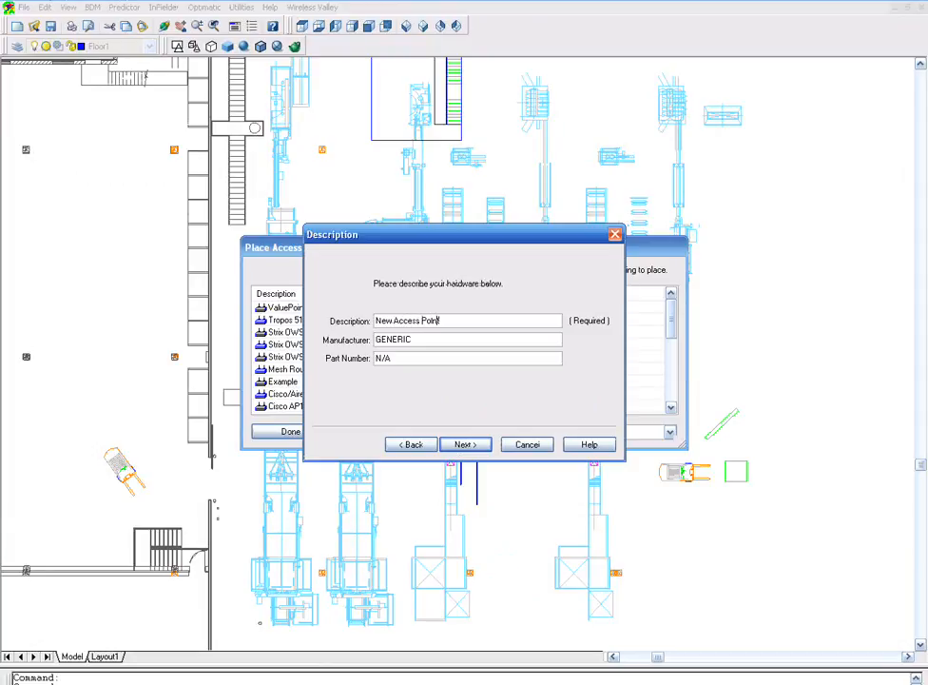
{"action": "left_click", "coordinate": [463, 445]}
- Add supported standards IEEE 802.11b at 100 mW, IEEE 802.11g at 65 mW and IEEE 802.11a at 45 mW
{"action": "left_click", "coordinate": [446, 375]}
{"action": "left_click", "coordinate": [428, 444]}
{"action": "left_click_drag", "start_coordinate": [479, 394], "coordinate": [454, 393]}
{"action": "type", "text": "100"}
{"action": "left_click", "coordinate": [354, 375]}
{"action": "left_click", "coordinate": [512, 375]}
{"action": "left_click", "coordinate": [433, 450]}
{"action": "key", "text": "Tab"}
{"action": "type", "text": "65"}
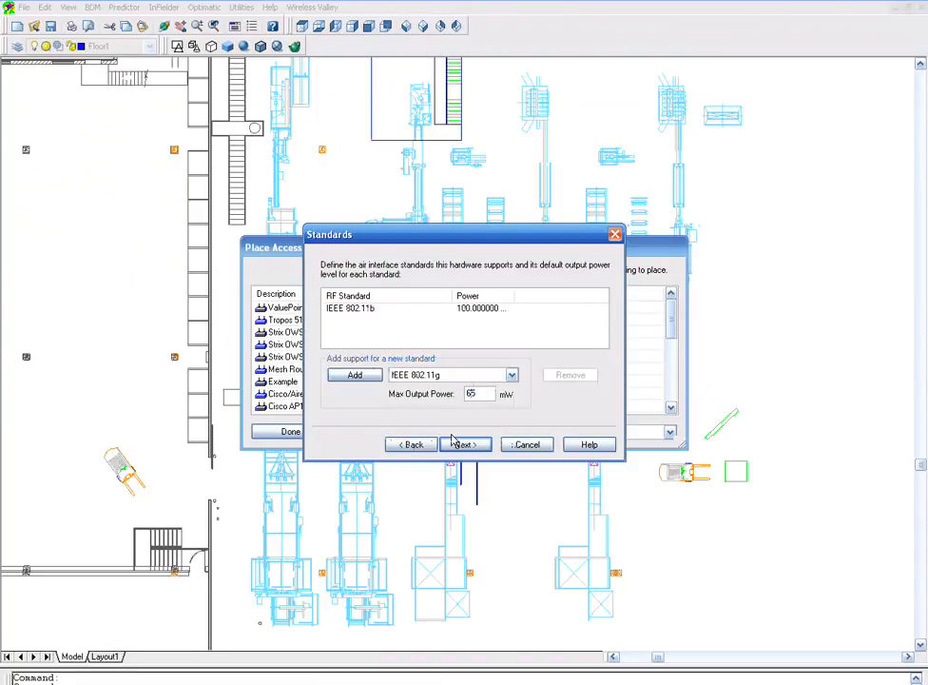
{"action": "left_click", "coordinate": [355, 374]}
{"action": "type", "text": "45"}
{"action": "left_click", "coordinate": [355, 375]}
{"action": "left_click", "coordinate": [465, 444]}
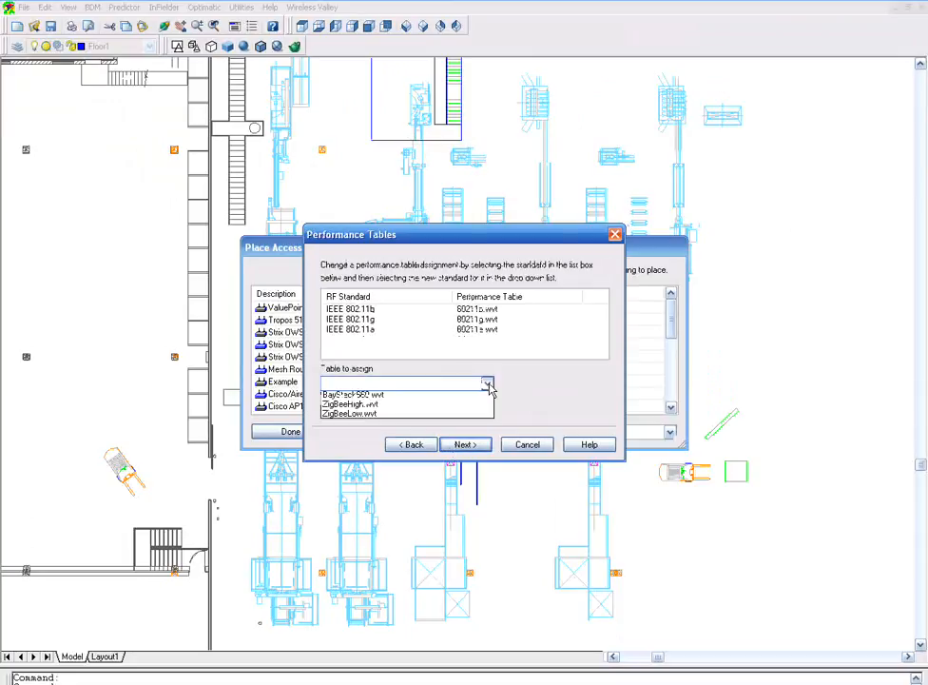
- Keep the default performance tables and select the GENERIC 5 dBi maxgain antenna, rotated 350 degrees about the Y-axis
{"action": "left_click", "coordinate": [465, 444]}
{"action": "left_click", "coordinate": [430, 361]}
{"action": "left_click", "coordinate": [468, 444]}
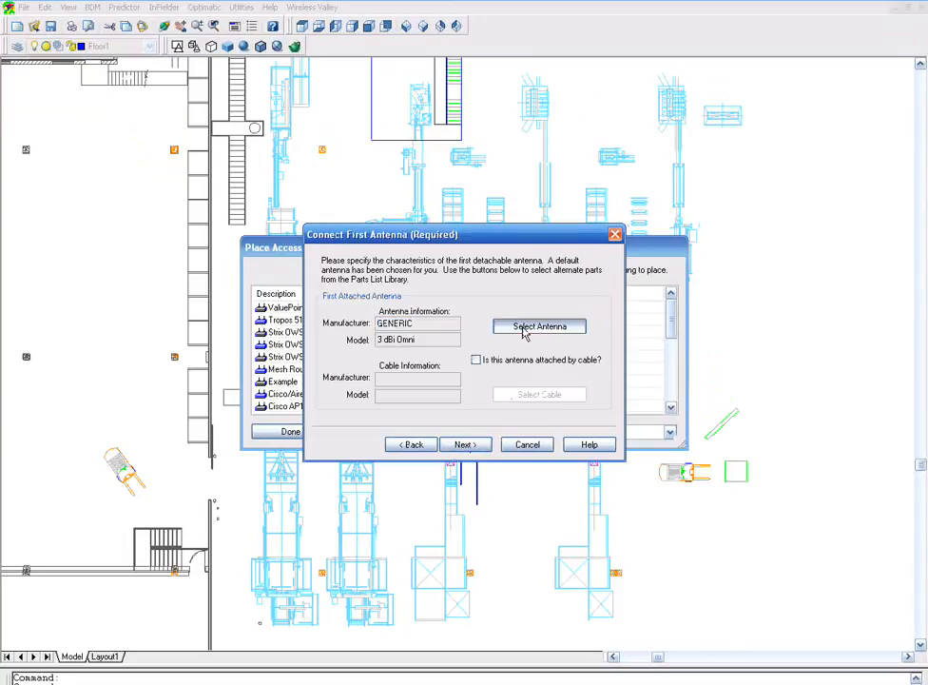
{"action": "left_click", "coordinate": [522, 327]}
{"action": "left_click", "coordinate": [619, 183]}
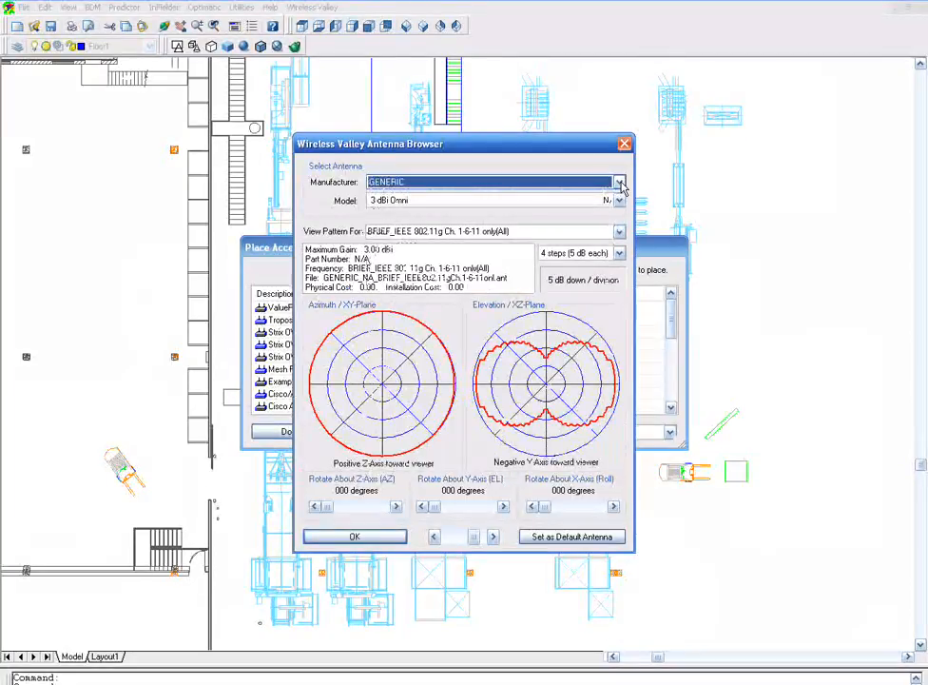
{"action": "left_click", "coordinate": [619, 200]}
{"action": "left_click_drag", "start_coordinate": [779, 486], "coordinate": [779, 288]}
{"action": "left_click", "coordinate": [601, 257]}
{"action": "left_click_drag", "start_coordinate": [435, 507], "coordinate": [504, 516]}
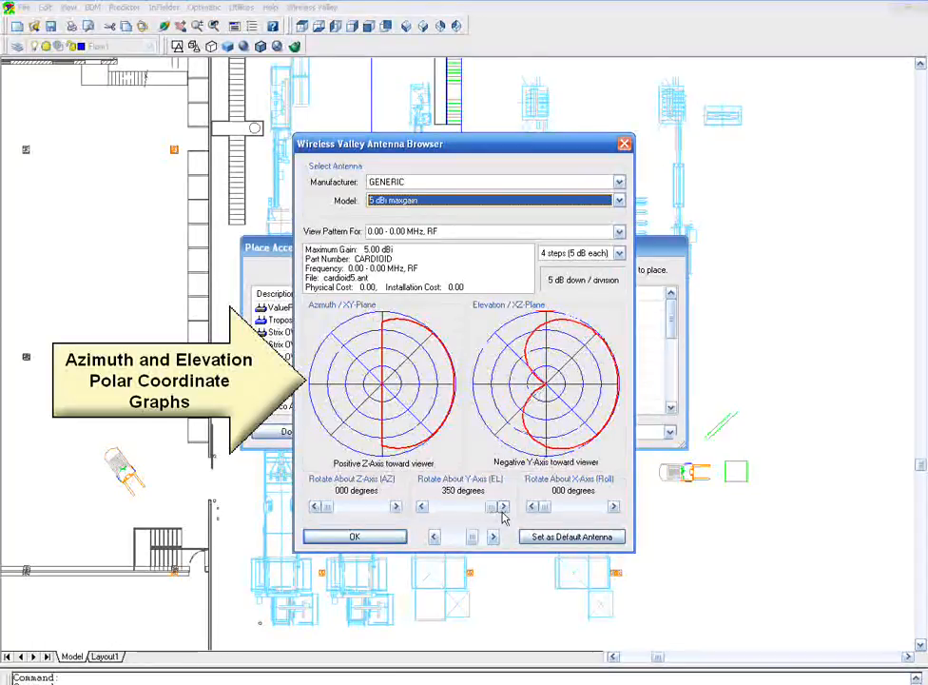
{"action": "left_click", "coordinate": [354, 536]}
- Finish the access point wizard and place the New Access Point left of the middle conveyor line
{"action": "left_click", "coordinate": [465, 444]}
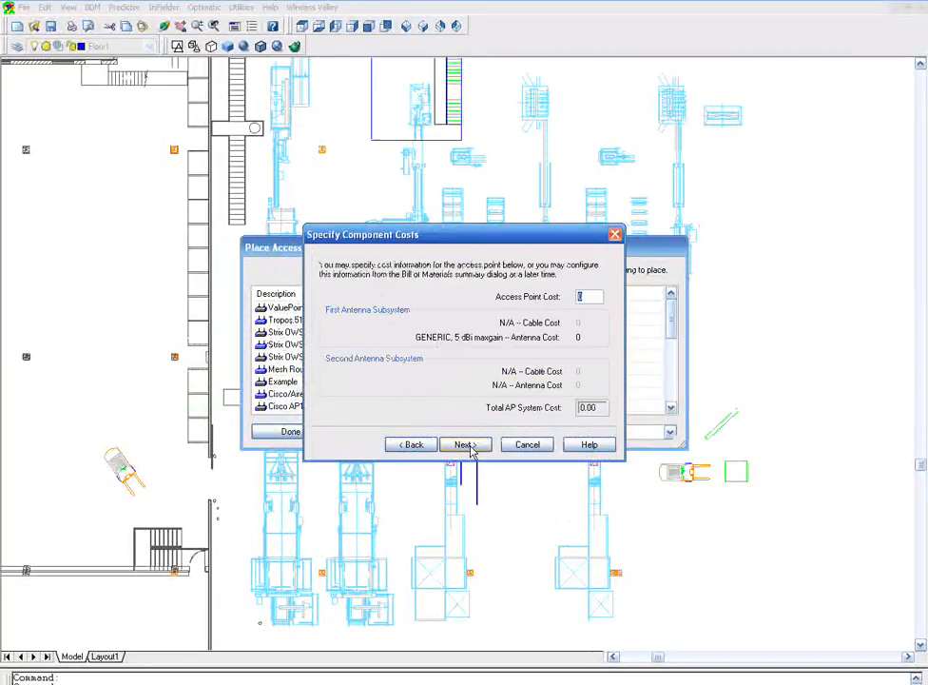
{"action": "left_click", "coordinate": [465, 444]}
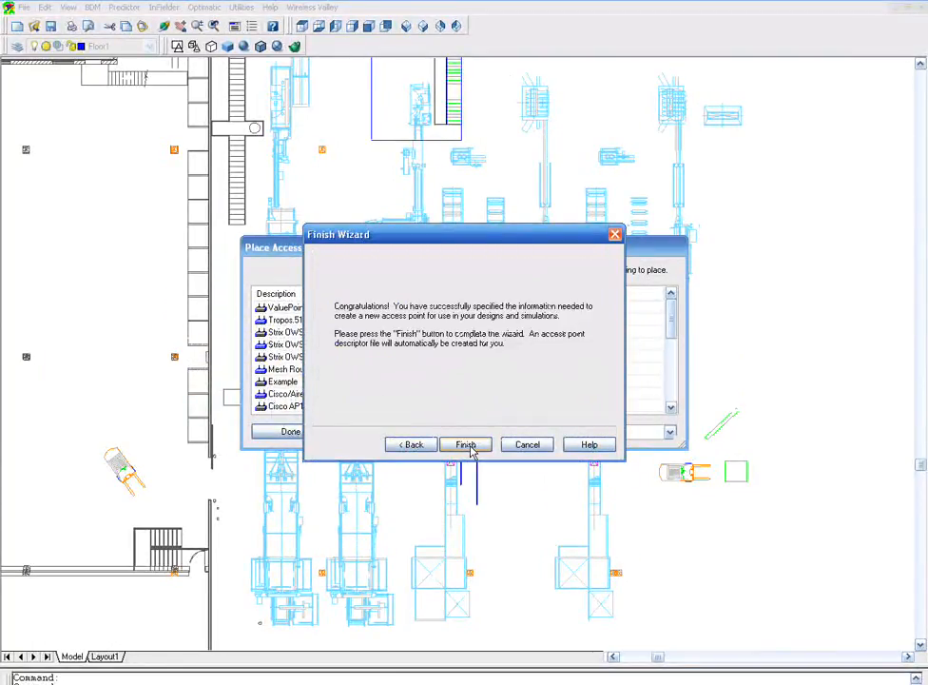
{"action": "left_click", "coordinate": [471, 447]}
{"action": "left_click_drag", "start_coordinate": [674, 319], "coordinate": [676, 390]}
{"action": "double_click", "coordinate": [382, 384]}
{"action": "left_click", "coordinate": [377, 379]}
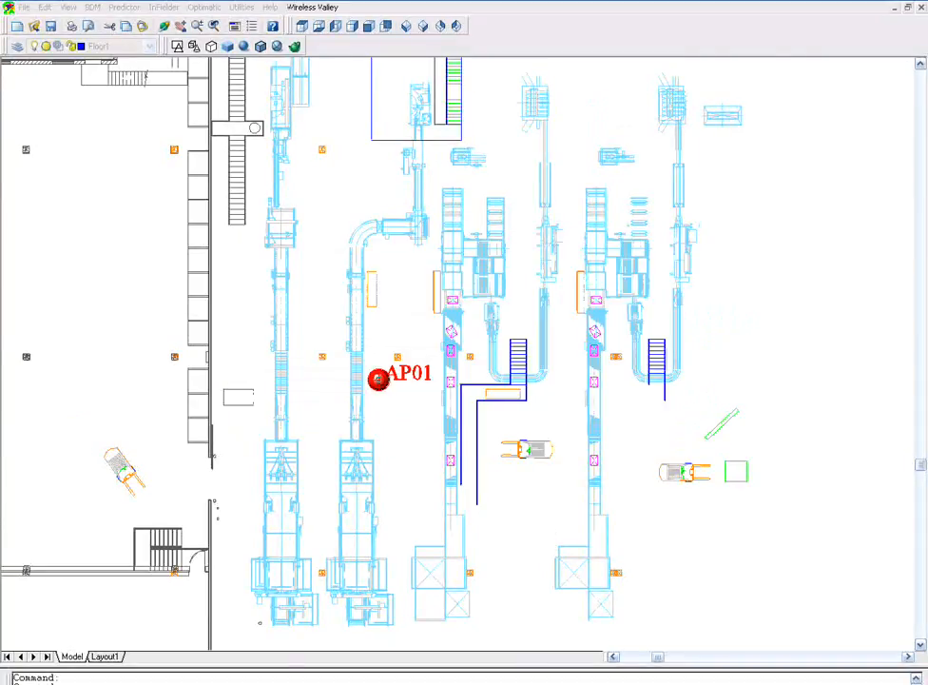
- Open Coverage Prediction and set the prediction mode to Antenna Positioning Mode with composite values enabled
{"action": "scroll", "coordinate": [358, 391], "scroll_direction": "up", "scroll_amount": 4}
{"action": "scroll", "coordinate": [411, 357], "scroll_direction": "up", "scroll_amount": 5}
{"action": "middle_click_drag", "start_coordinate": [413, 357], "coordinate": [339, 353]}
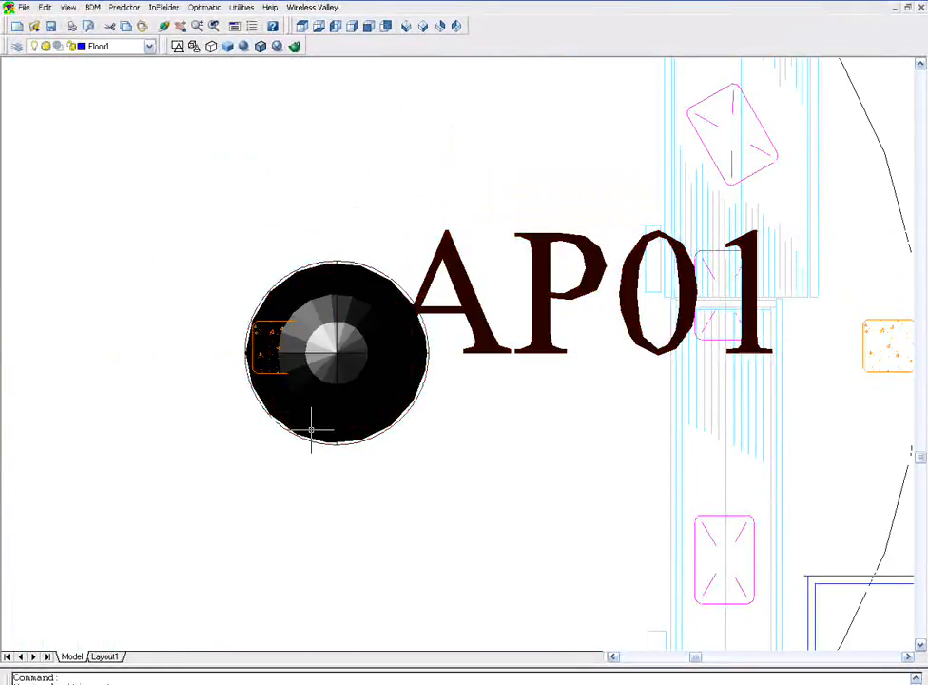
{"action": "scroll", "coordinate": [311, 429], "scroll_direction": "down", "scroll_amount": 4}
{"action": "scroll", "coordinate": [313, 423], "scroll_direction": "down", "scroll_amount": 3}
{"action": "scroll", "coordinate": [672, 281], "scroll_direction": "down", "scroll_amount": 2}
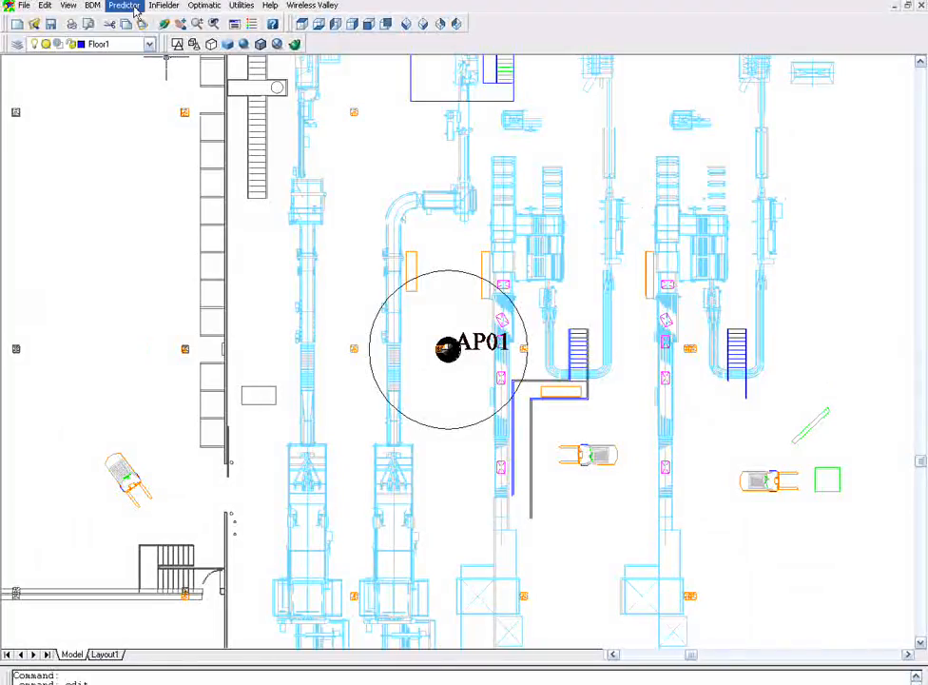
{"action": "left_click", "coordinate": [123, 6]}
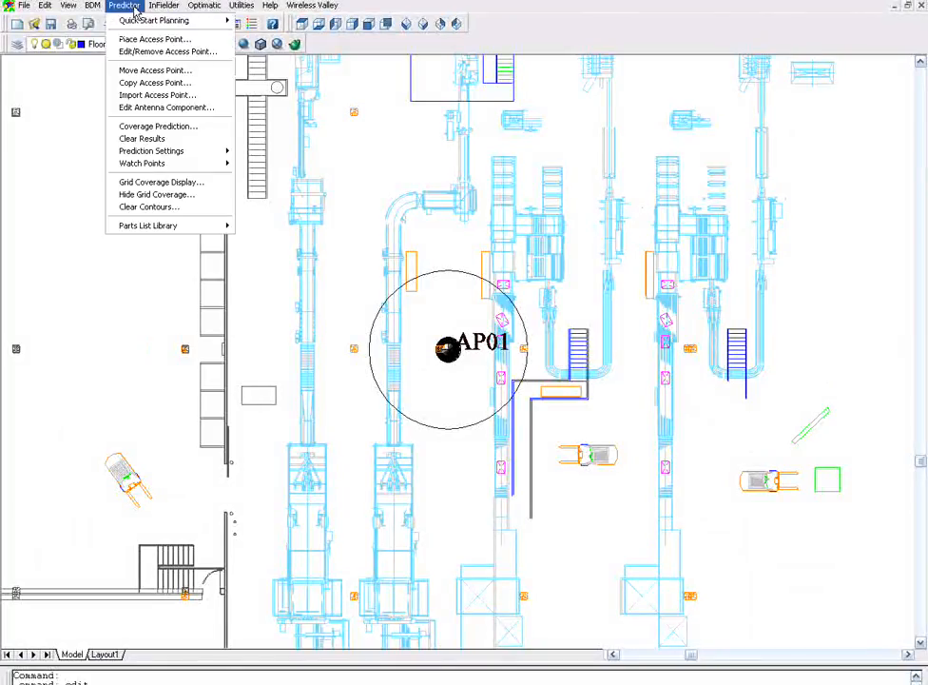
{"action": "left_click", "coordinate": [147, 126]}
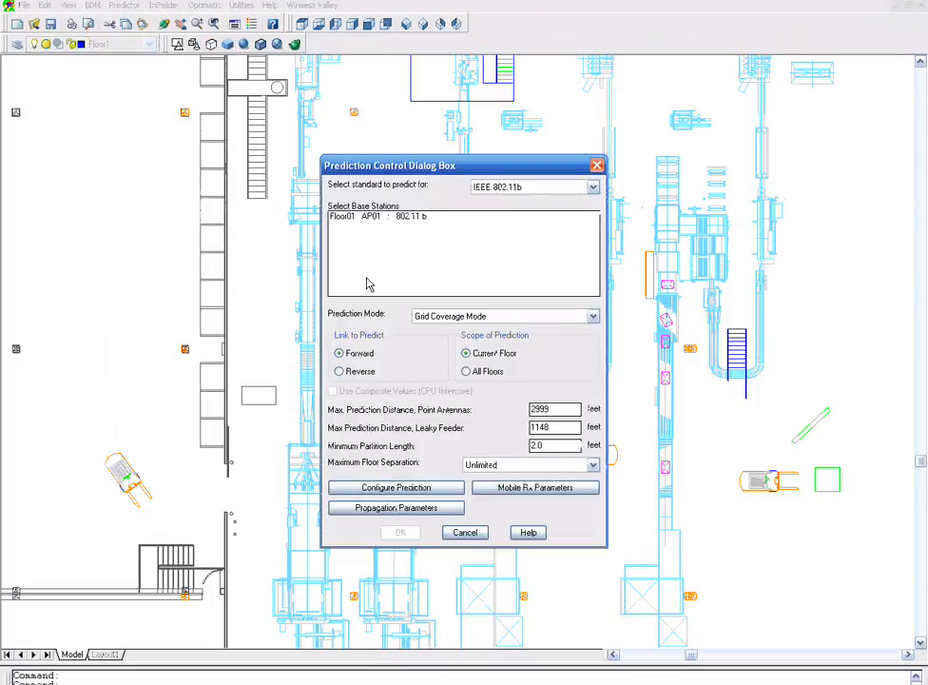
{"action": "left_click", "coordinate": [586, 315]}
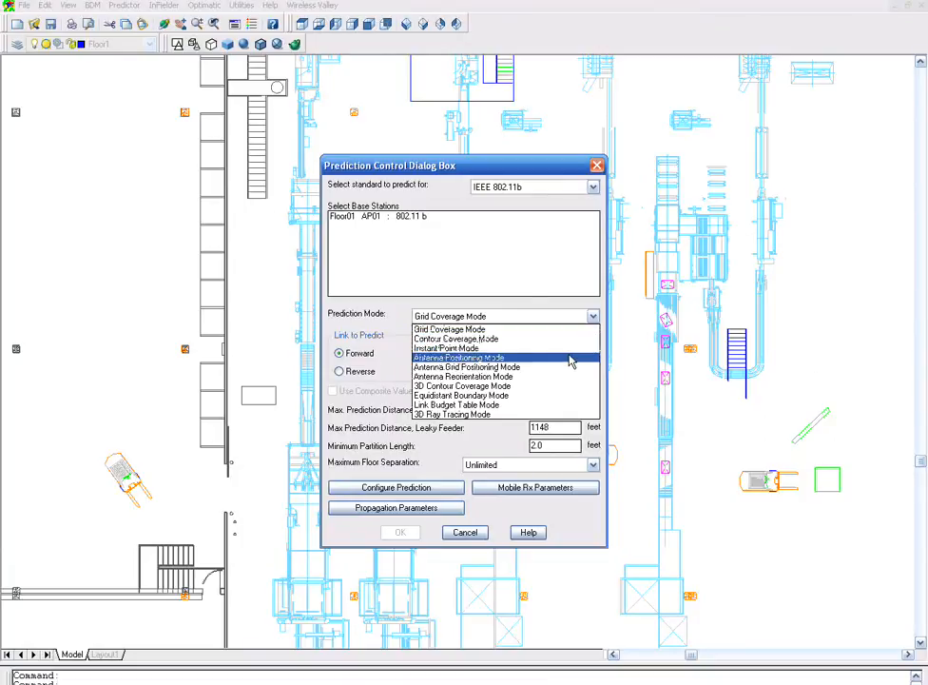
{"action": "left_click", "coordinate": [570, 358]}
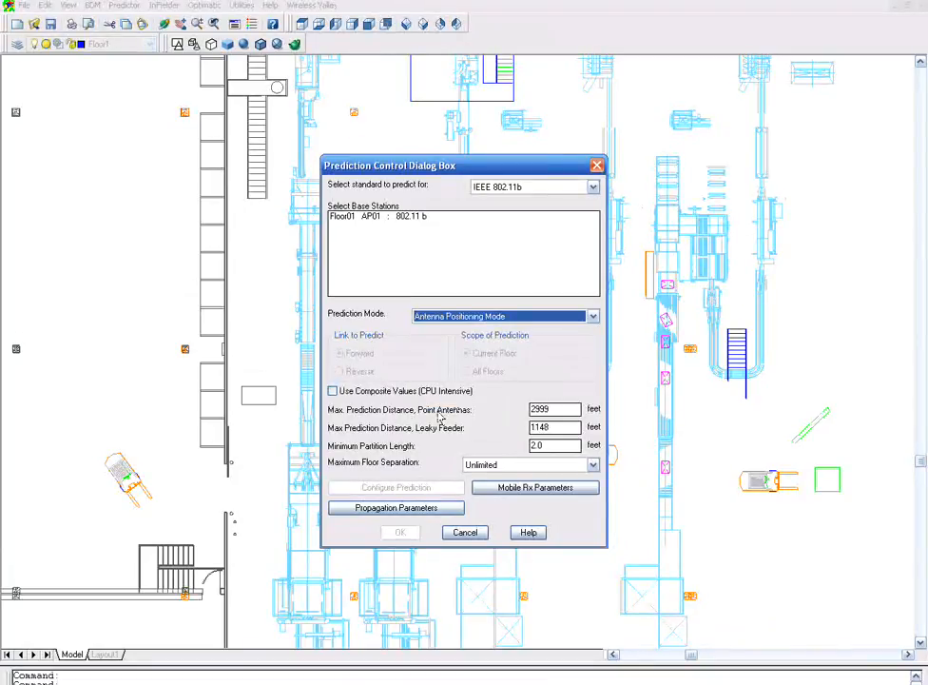
{"action": "left_click", "coordinate": [333, 392]}
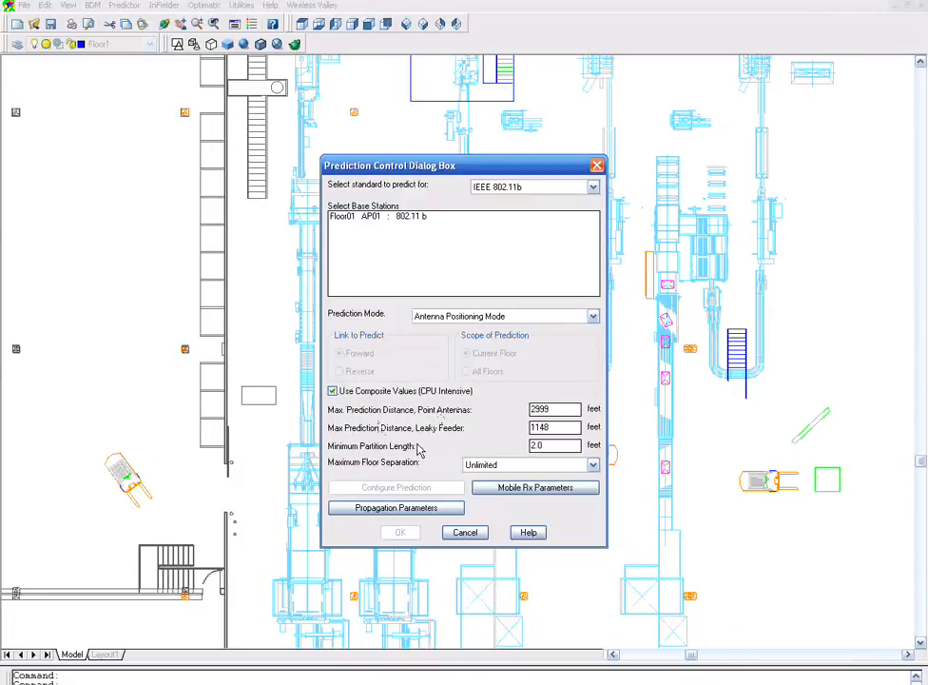
- Set mobile receiver antenna gain to 2 dBi, body loss to 1 dB, height to 4 feet, and include portable antenna gain
{"action": "left_click", "coordinate": [495, 490]}
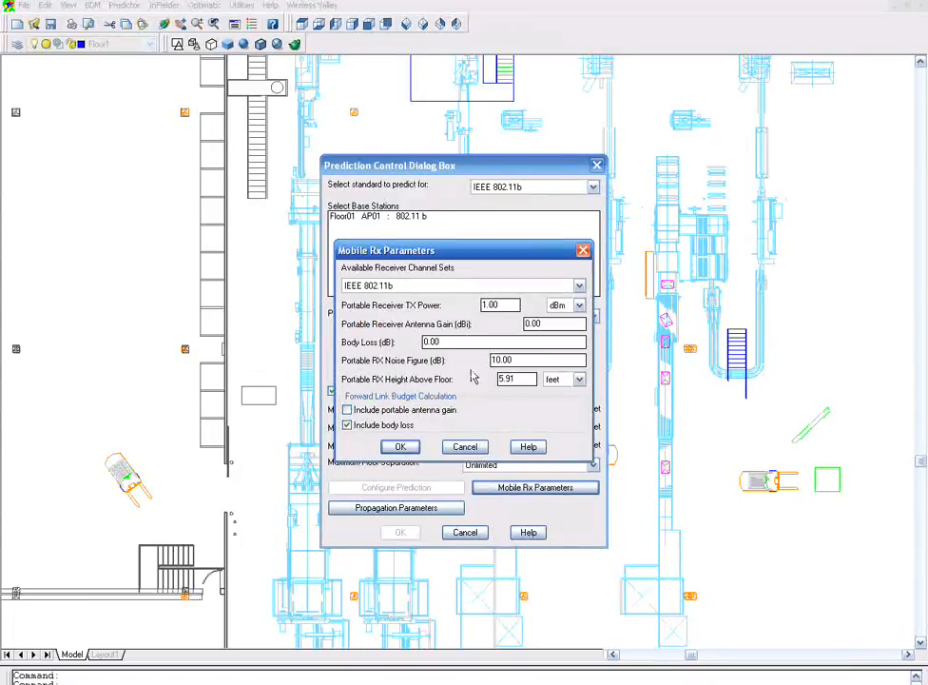
{"action": "double_click", "coordinate": [527, 323]}
{"action": "type", "text": "2.15"}
{"action": "double_click", "coordinate": [467, 341]}
{"action": "type", "text": "1."}
{"action": "left_click", "coordinate": [513, 379]}
{"action": "left_click_drag", "start_coordinate": [513, 379], "coordinate": [490, 378]}
{"action": "type", "text": "4"}
{"action": "left_click", "coordinate": [347, 409]}
{"action": "left_click", "coordinate": [401, 447]}
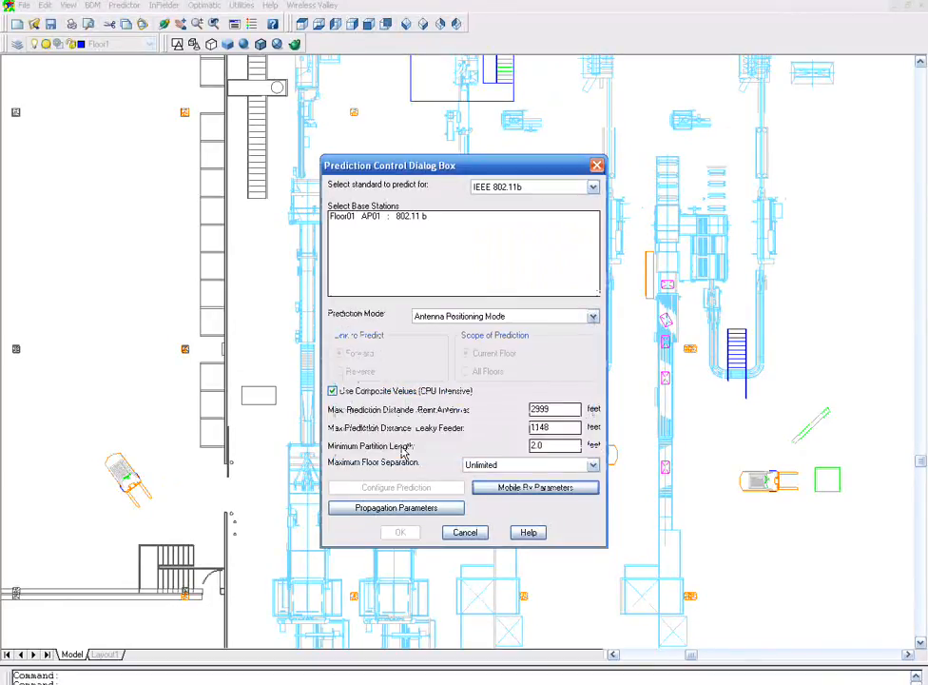
- Set the pathloss model to True Point-to-Point, Multiple Path Loss Exponent Model, reviewing the partition, floor and breakpoint settings
{"action": "left_click", "coordinate": [414, 507]}
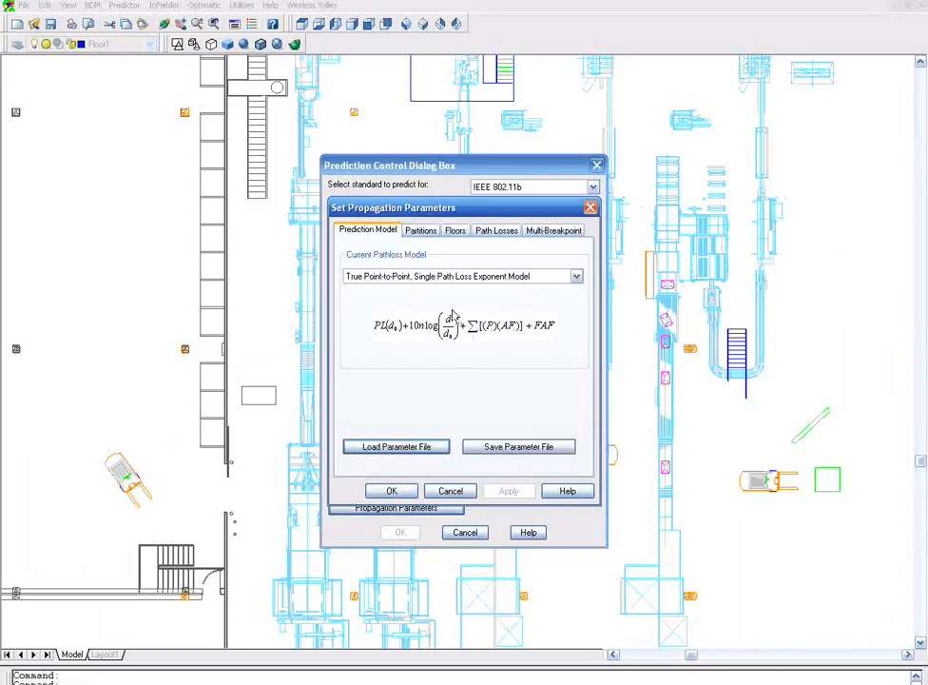
{"action": "left_click", "coordinate": [547, 277]}
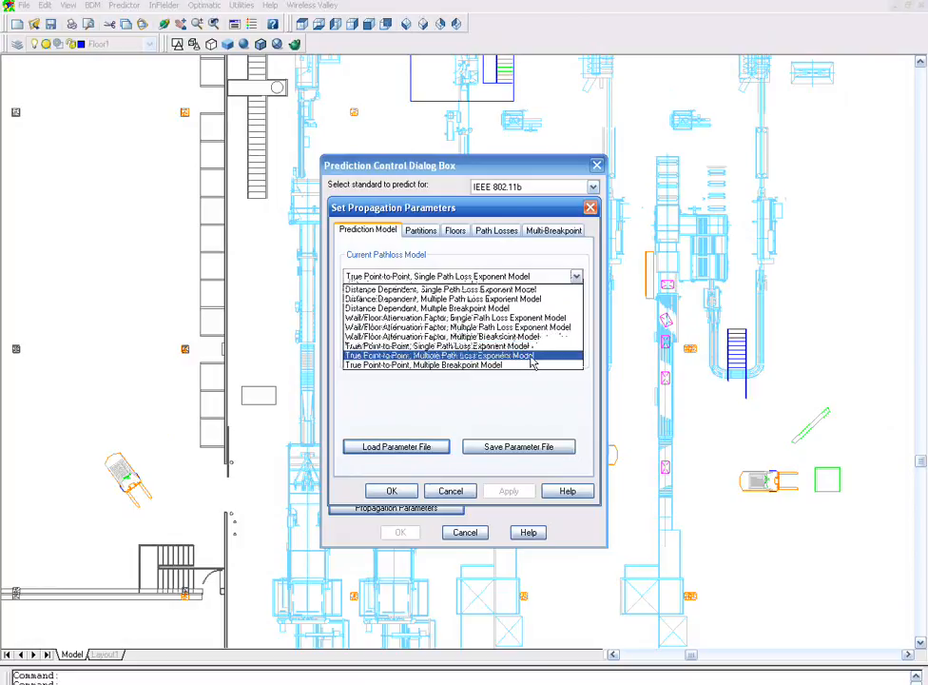
{"action": "left_click", "coordinate": [543, 356]}
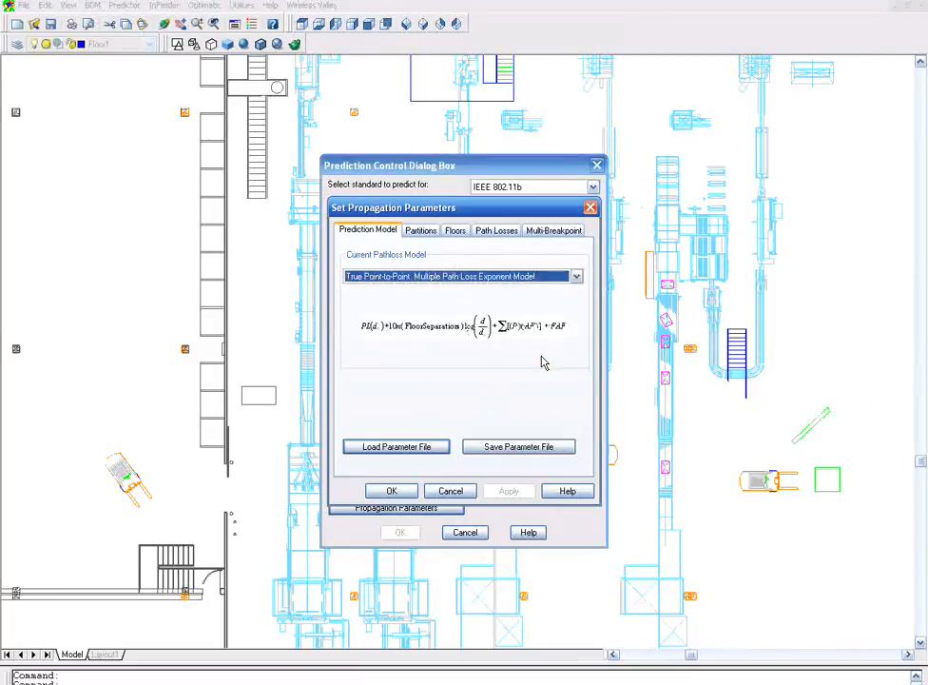
{"action": "left_click", "coordinate": [423, 231]}
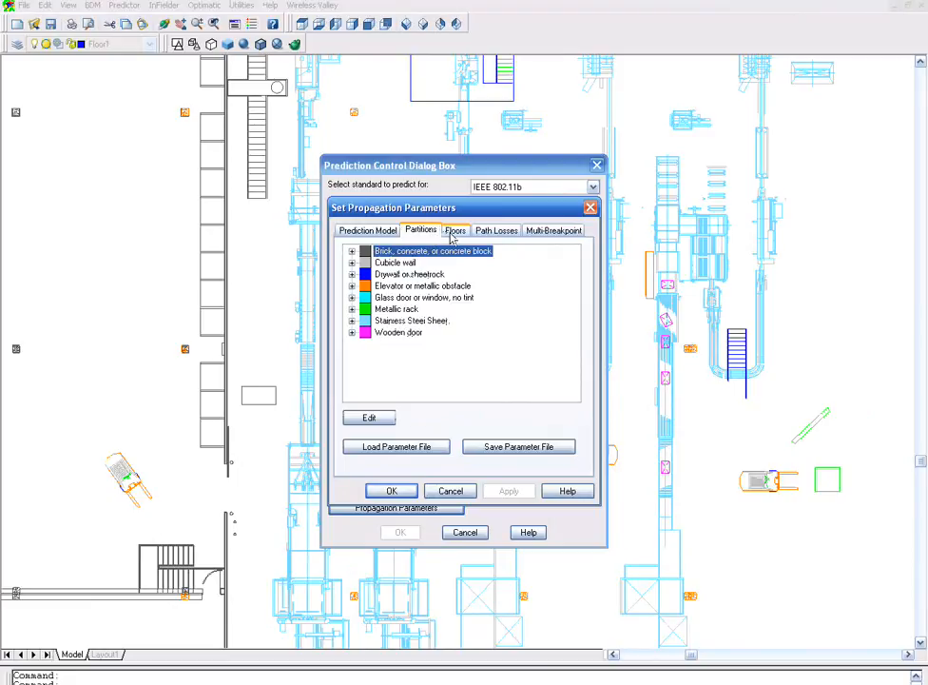
{"action": "left_click", "coordinate": [452, 232]}
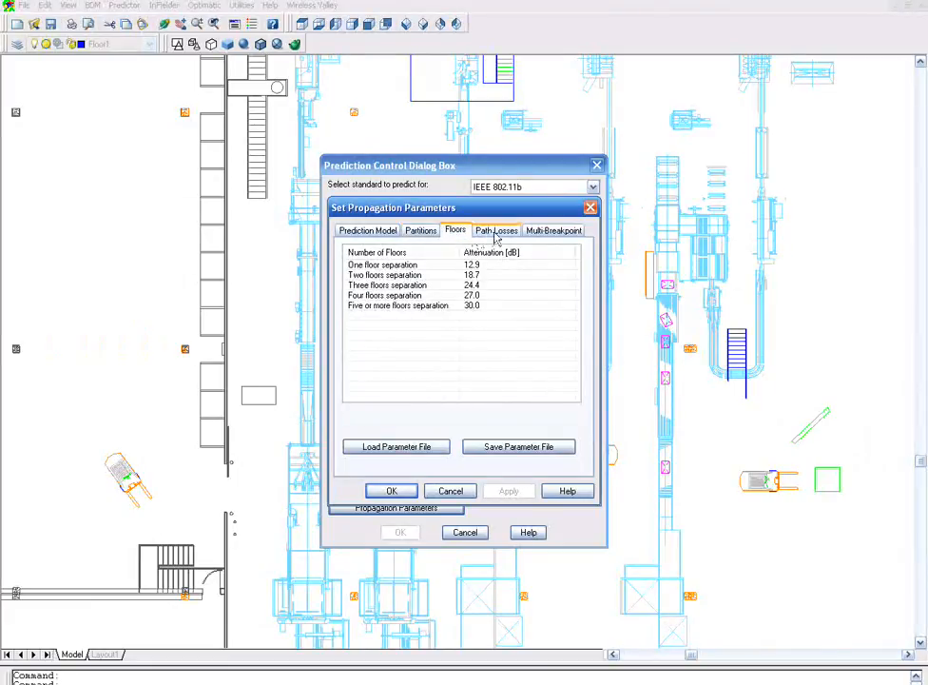
{"action": "left_click", "coordinate": [493, 232]}
{"action": "left_click", "coordinate": [538, 233]}
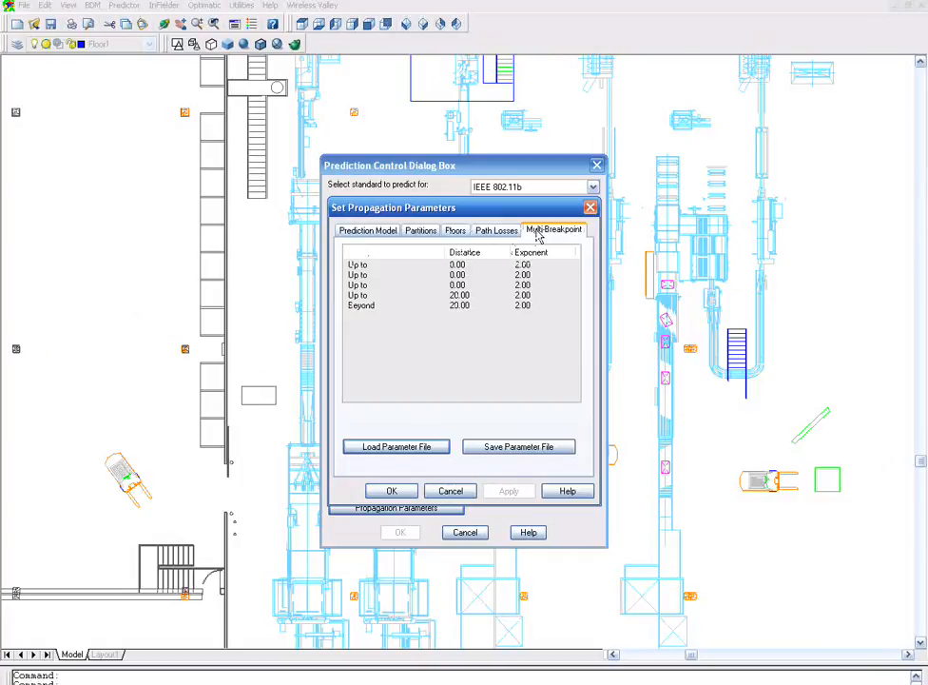
{"action": "left_click", "coordinate": [393, 490]}
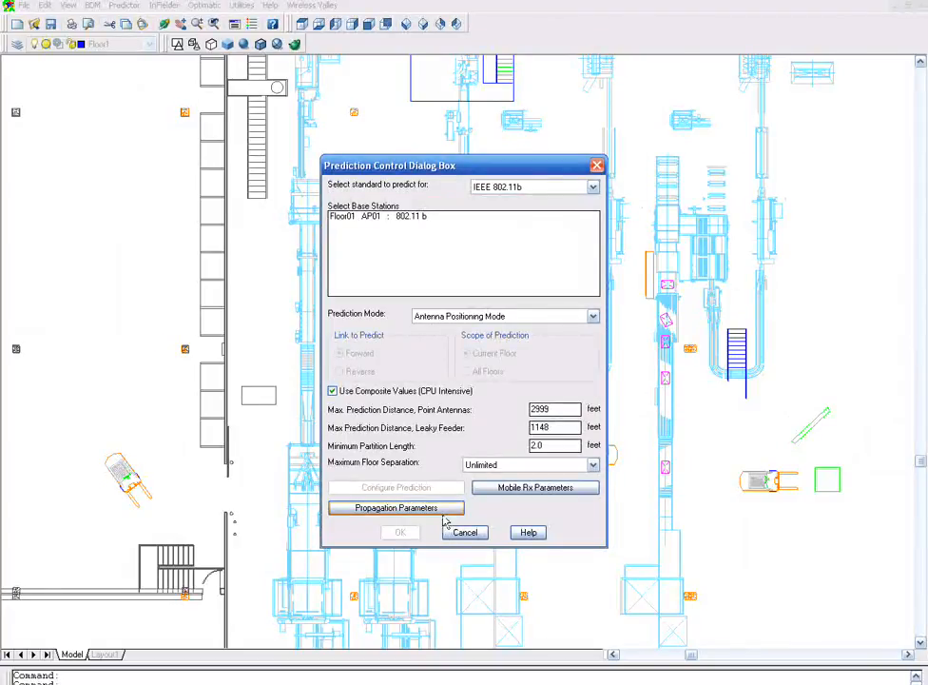
- Select the AP01 base station and run the antenna positioning prediction
{"action": "left_click", "coordinate": [408, 218]}
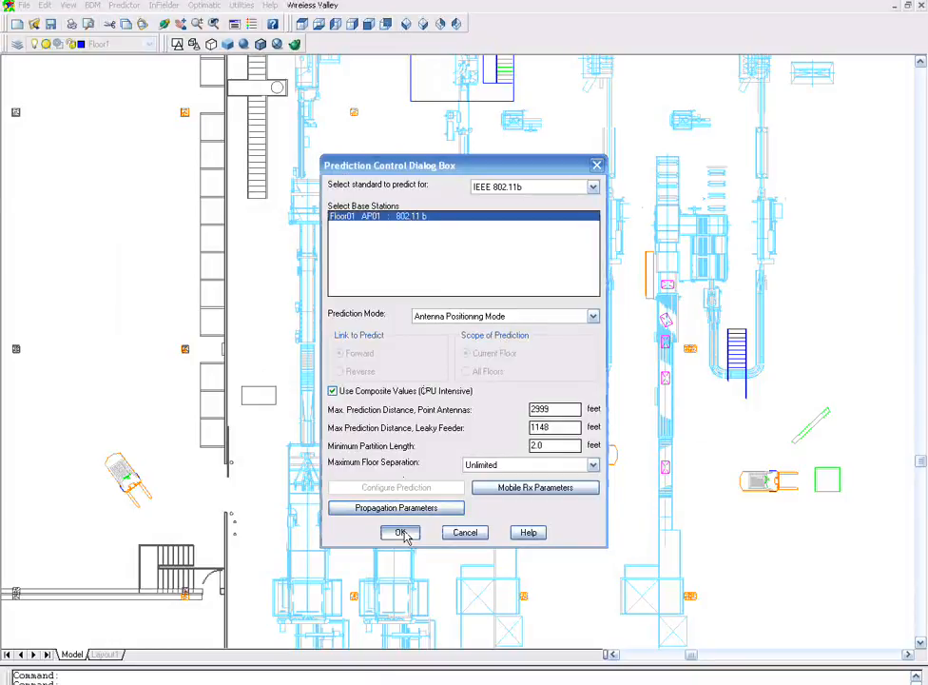
{"action": "left_click", "coordinate": [400, 531]}
{"action": "left_click", "coordinate": [443, 522]}
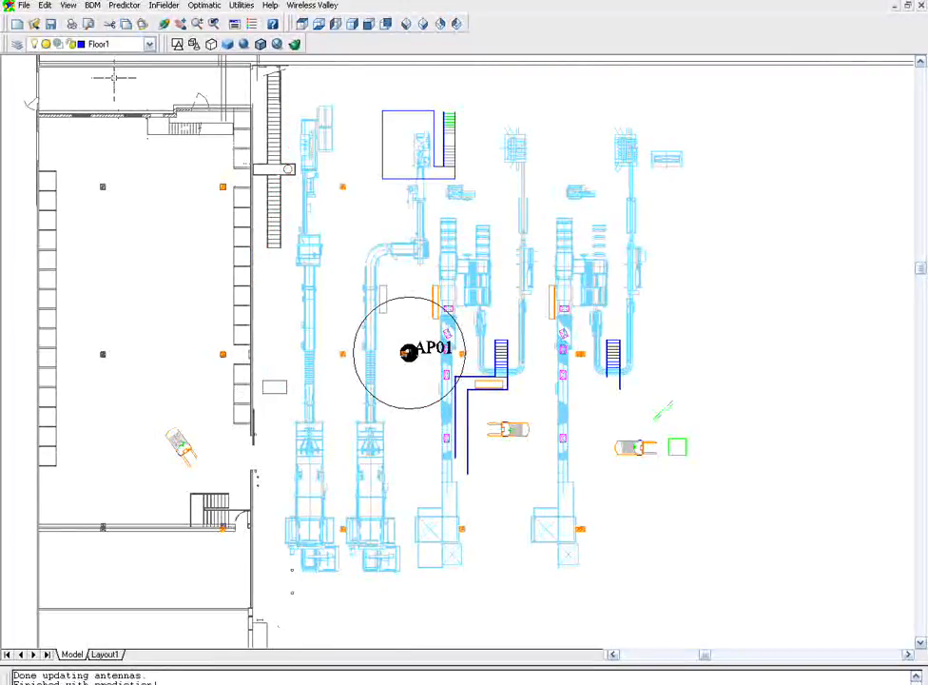
- Edit access point AP01 and set its height above floor to 18 feet
{"action": "left_click", "coordinate": [124, 4]}
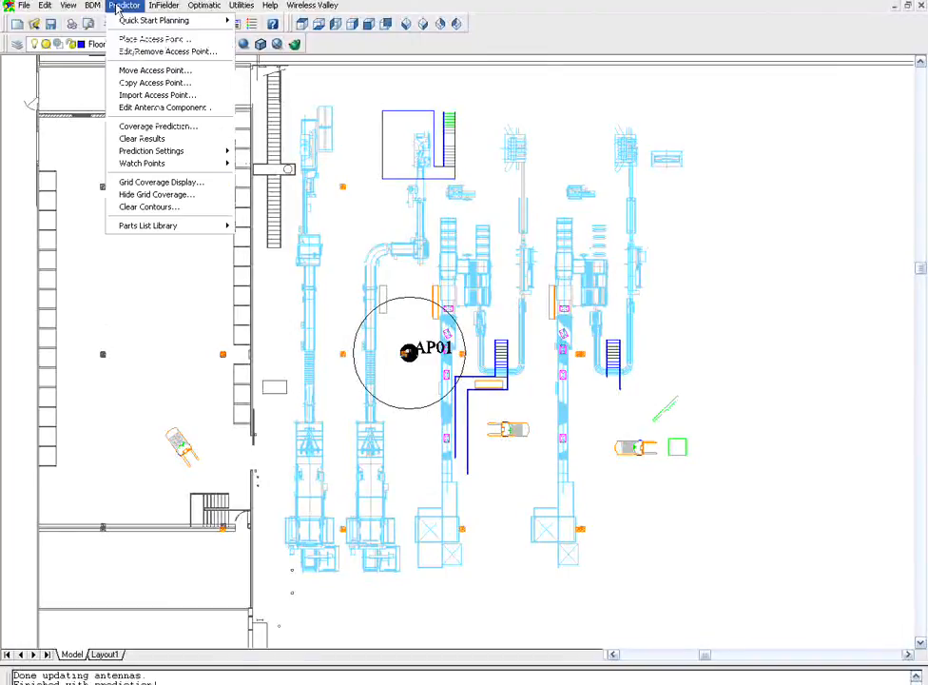
{"action": "left_click", "coordinate": [127, 51]}
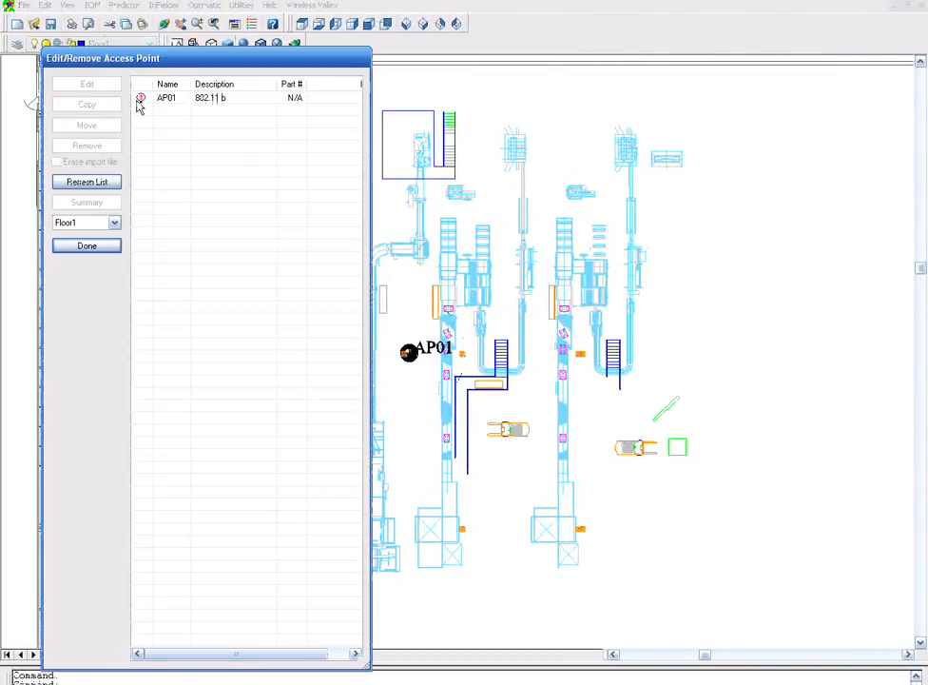
{"action": "double_click", "coordinate": [140, 99]}
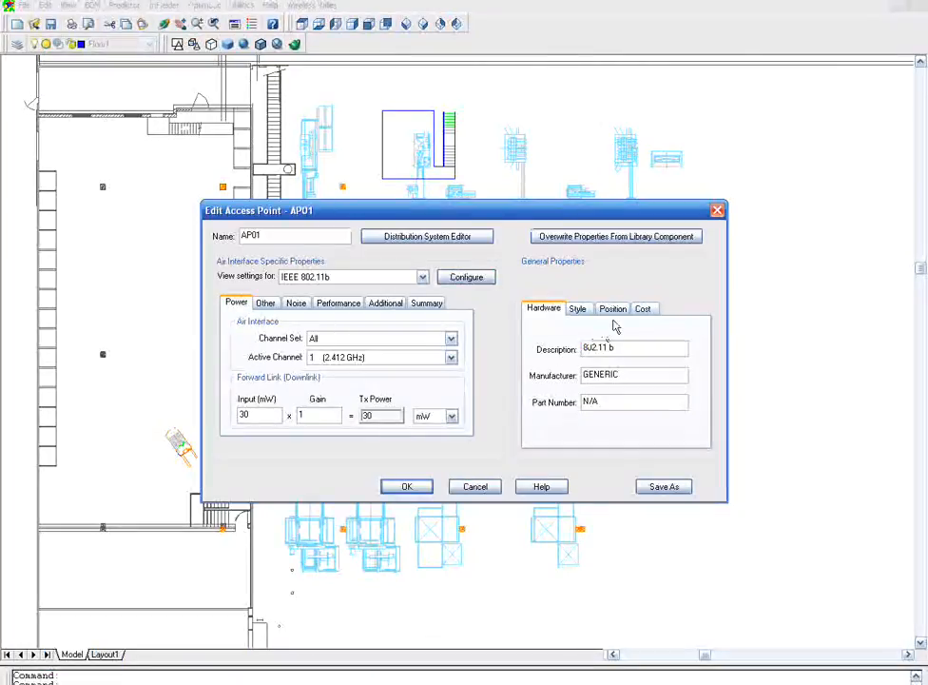
{"action": "left_click", "coordinate": [613, 309]}
{"action": "left_click", "coordinate": [600, 352]}
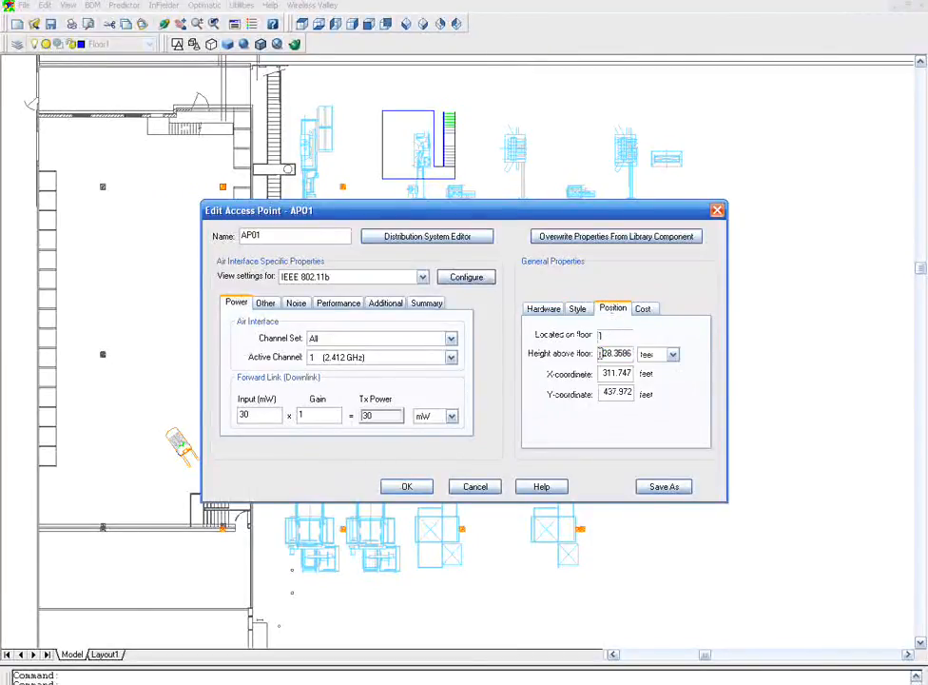
{"action": "left_click_drag", "start_coordinate": [600, 352], "coordinate": [630, 348]}
{"action": "type", "text": "1"}
{"action": "type", "text": "0"}
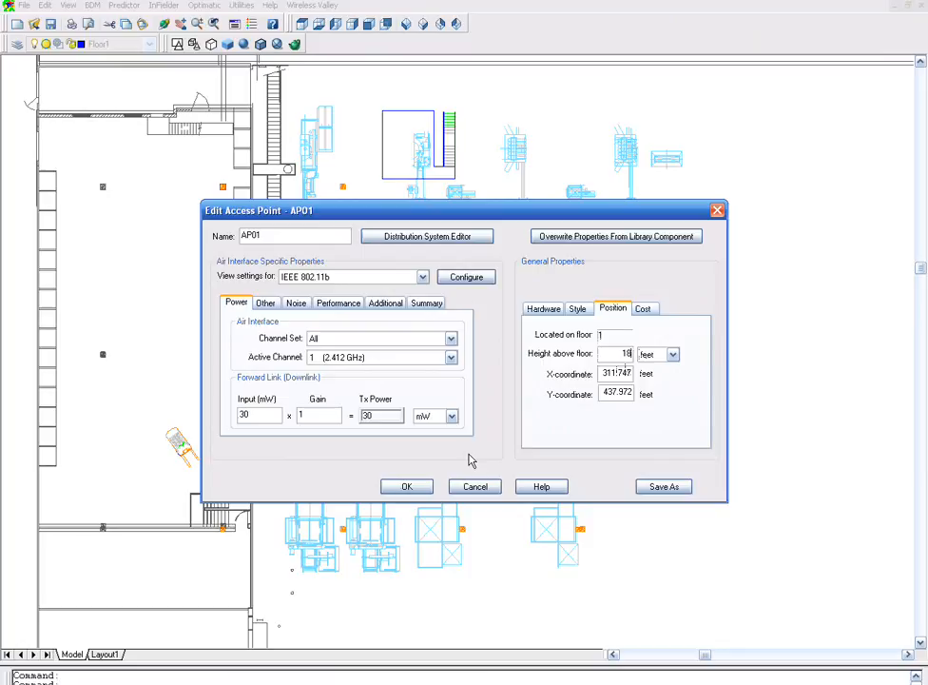
{"action": "left_click", "coordinate": [409, 485]}
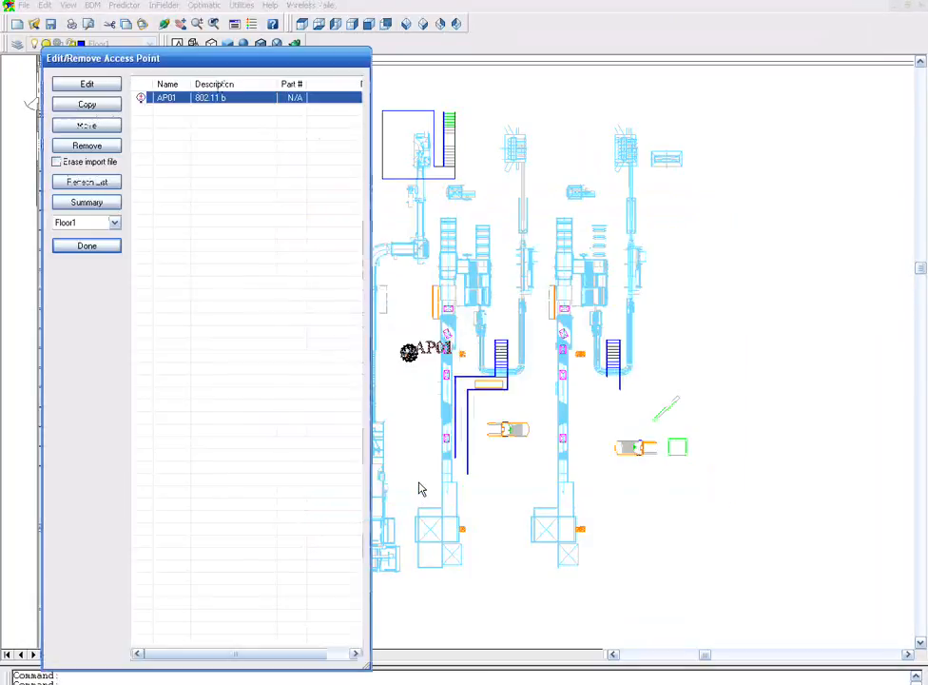
{"action": "left_click", "coordinate": [86, 245]}
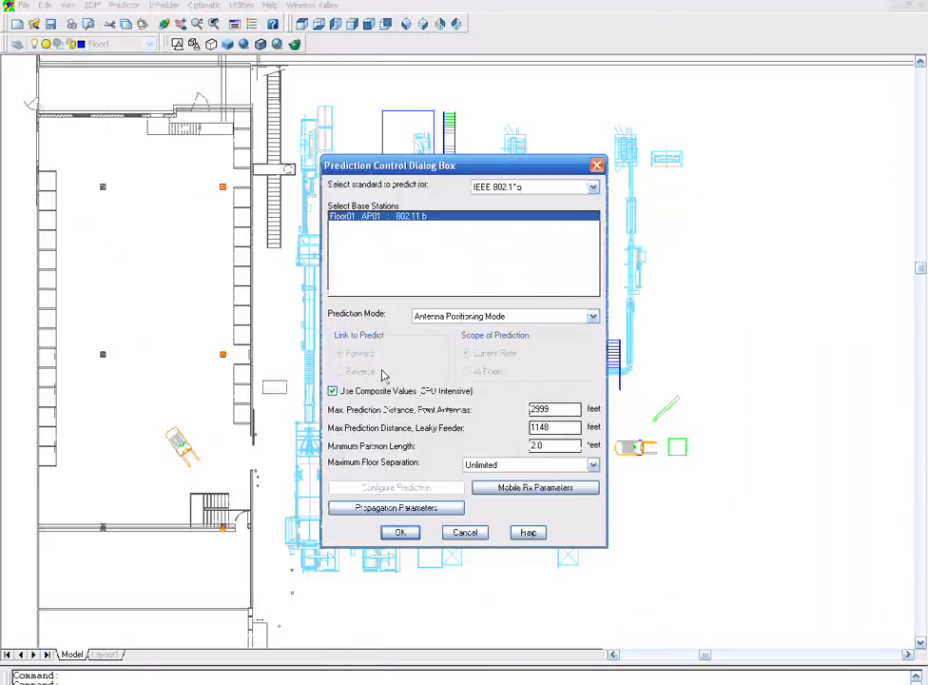
- Rerun the antenna positioning prediction for AP01 and inspect the resulting boundary up close
{"action": "left_click", "coordinate": [400, 533]}
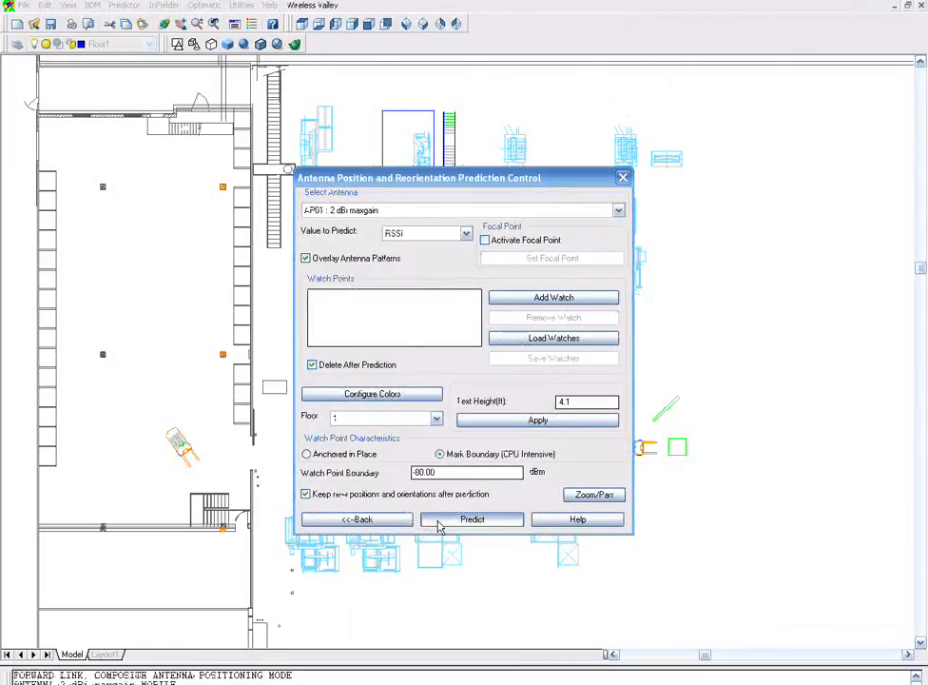
{"action": "left_click", "coordinate": [472, 519]}
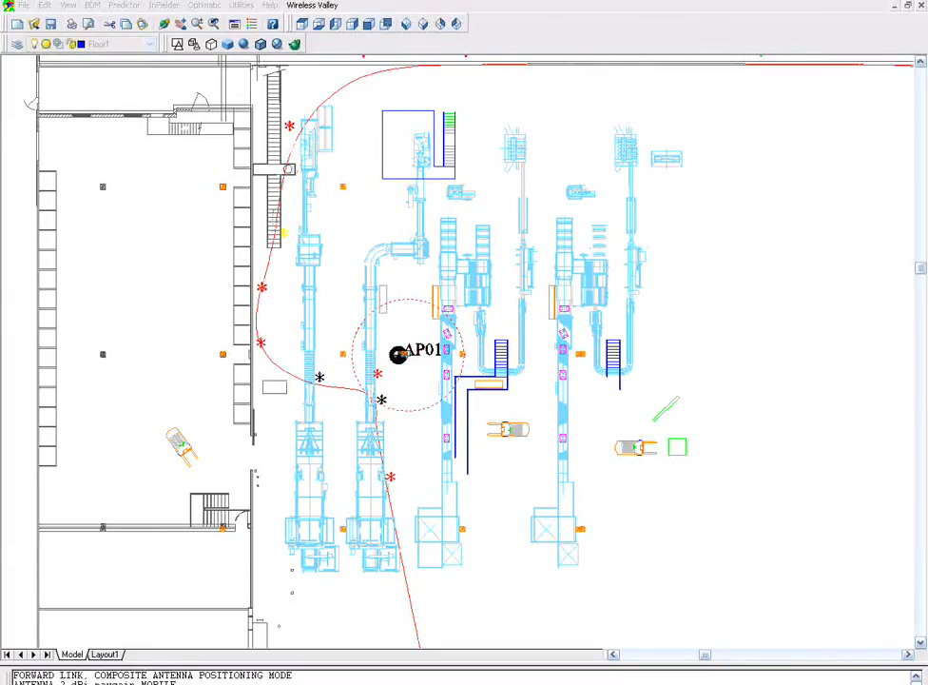
{"action": "scroll", "coordinate": [408, 354], "scroll_direction": "up", "scroll_amount": 2}
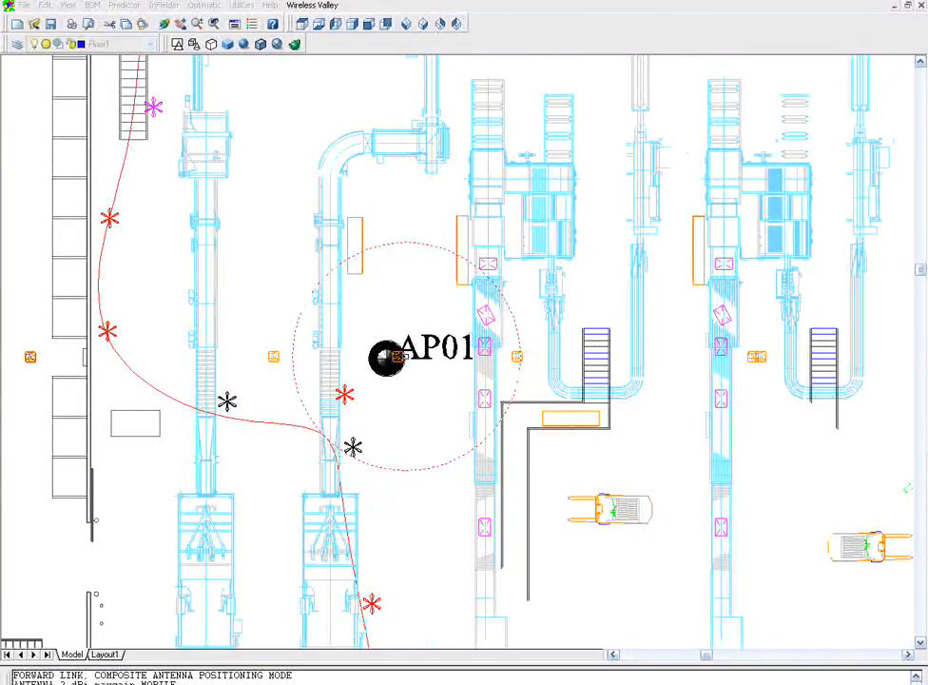
{"action": "scroll", "coordinate": [407, 355], "scroll_direction": "down", "scroll_amount": 2}
- Reopen prediction control and switch the prediction mode to 3D Ray Tracing Mode
{"action": "right_click", "coordinate": [407, 354]}
{"action": "left_click", "coordinate": [592, 317]}
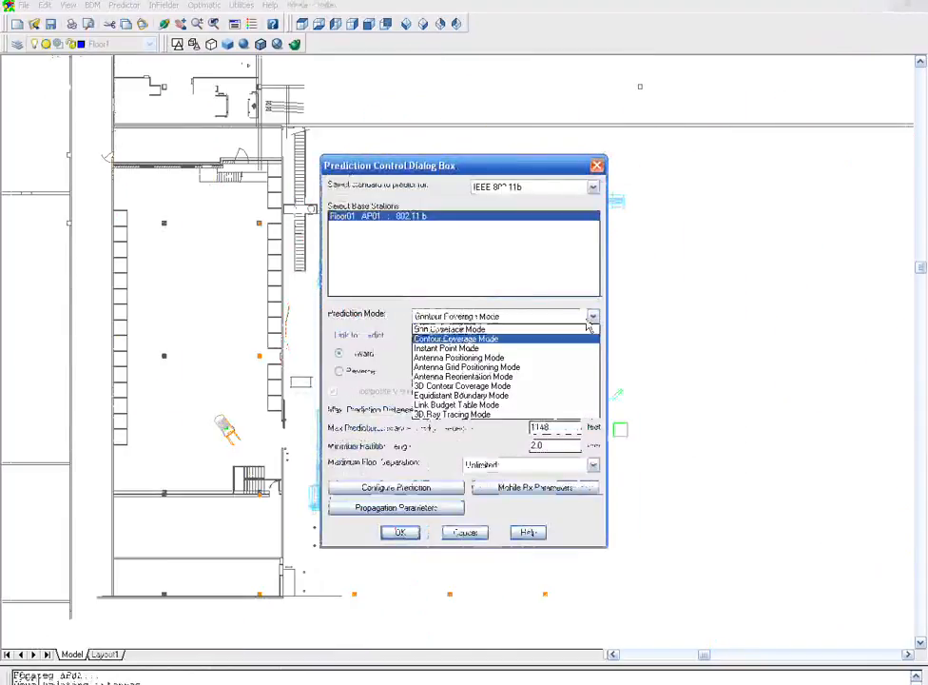
{"action": "left_click", "coordinate": [534, 414]}
- Configure the prediction grid with a 0.50 m bin size over a selected rectangular region around the conveyor area
{"action": "left_click", "coordinate": [416, 489]}
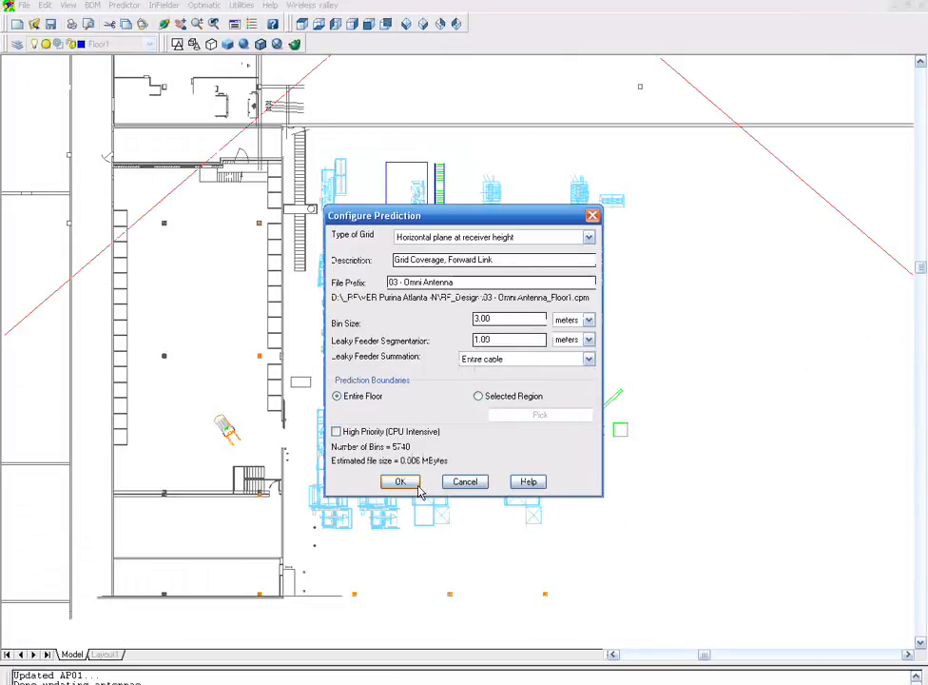
{"action": "left_click_drag", "start_coordinate": [503, 318], "coordinate": [472, 325]}
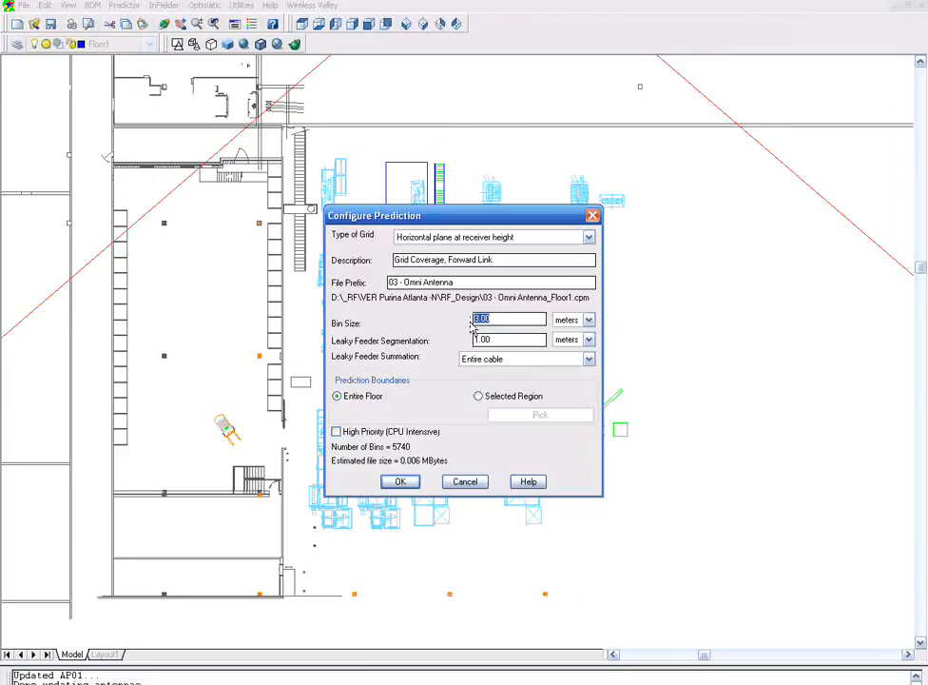
{"action": "type", "text": "1"}
{"action": "left_click", "coordinate": [478, 395]}
{"action": "left_click", "coordinate": [508, 420]}
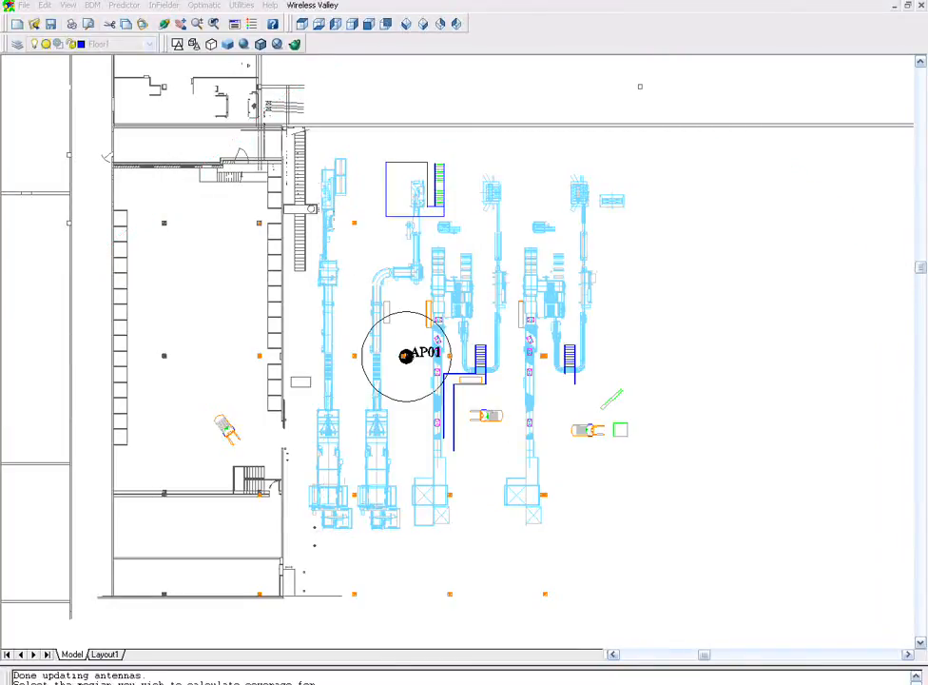
{"action": "left_click", "coordinate": [264, 130]}
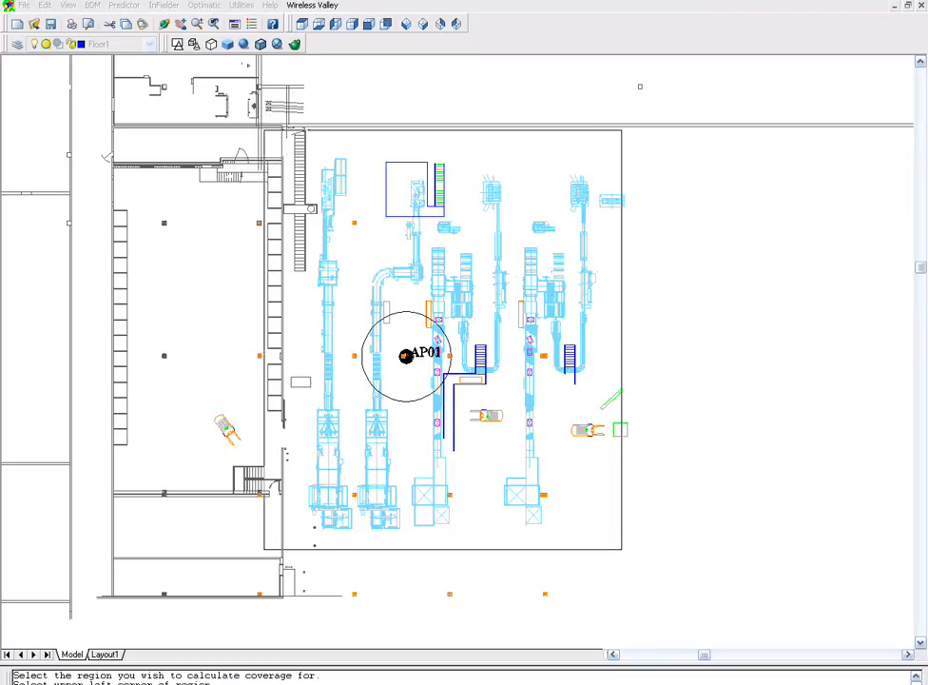
{"action": "left_click", "coordinate": [622, 549]}
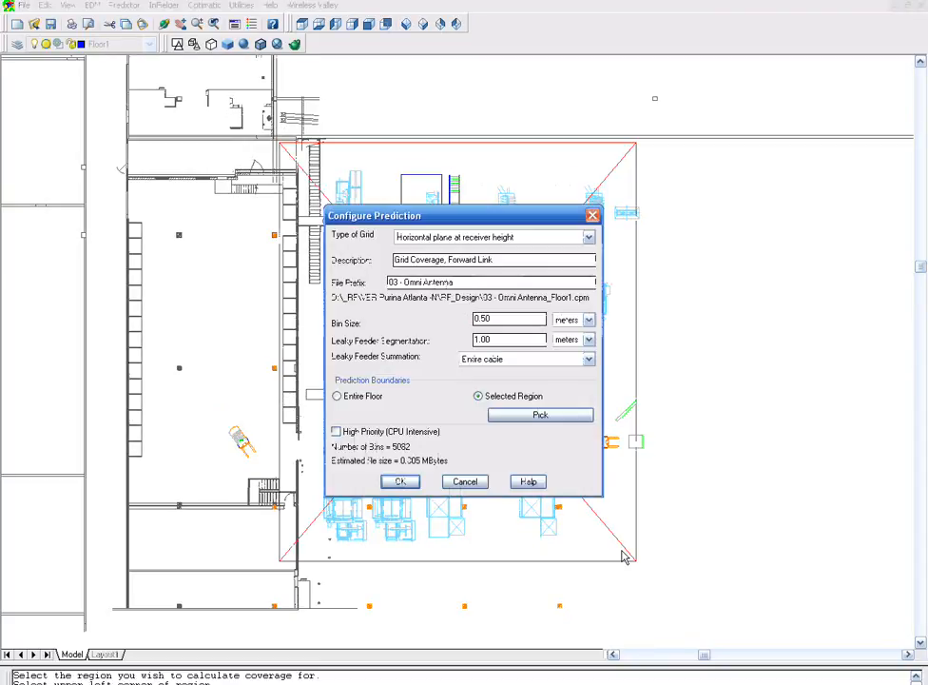
{"action": "left_click", "coordinate": [336, 431]}
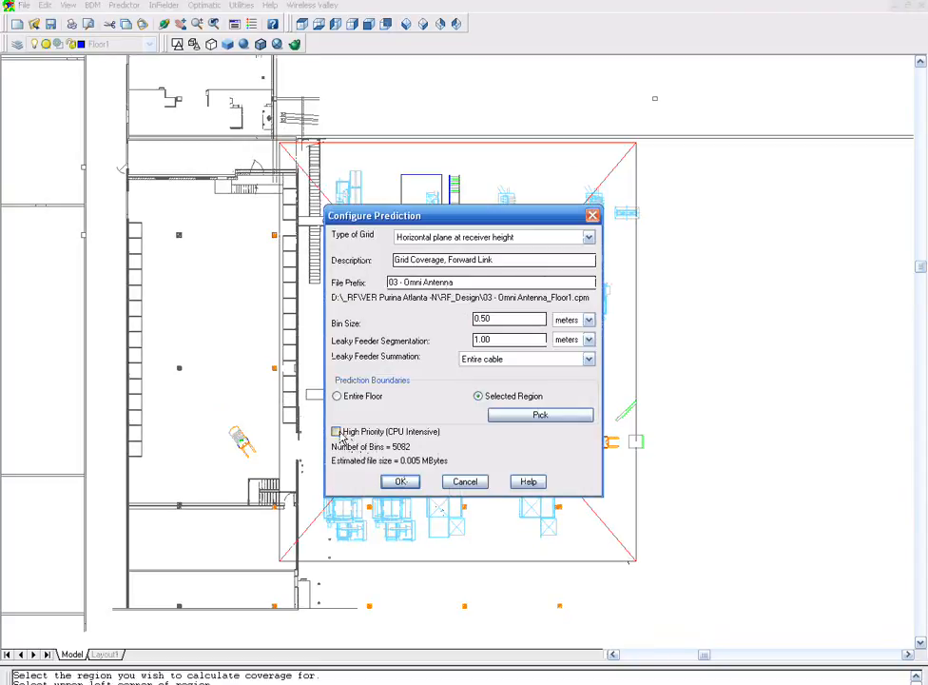
{"action": "left_click", "coordinate": [400, 482]}
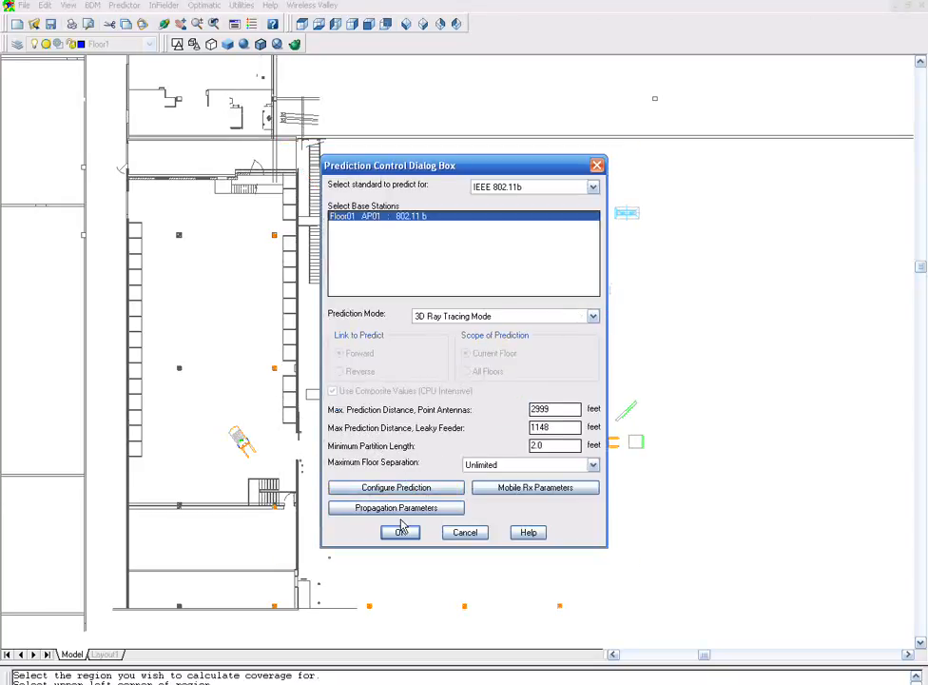
- Start the ray tracing prediction with a maximum of 06 reflections at Extreme resolution
{"action": "left_click", "coordinate": [401, 533]}
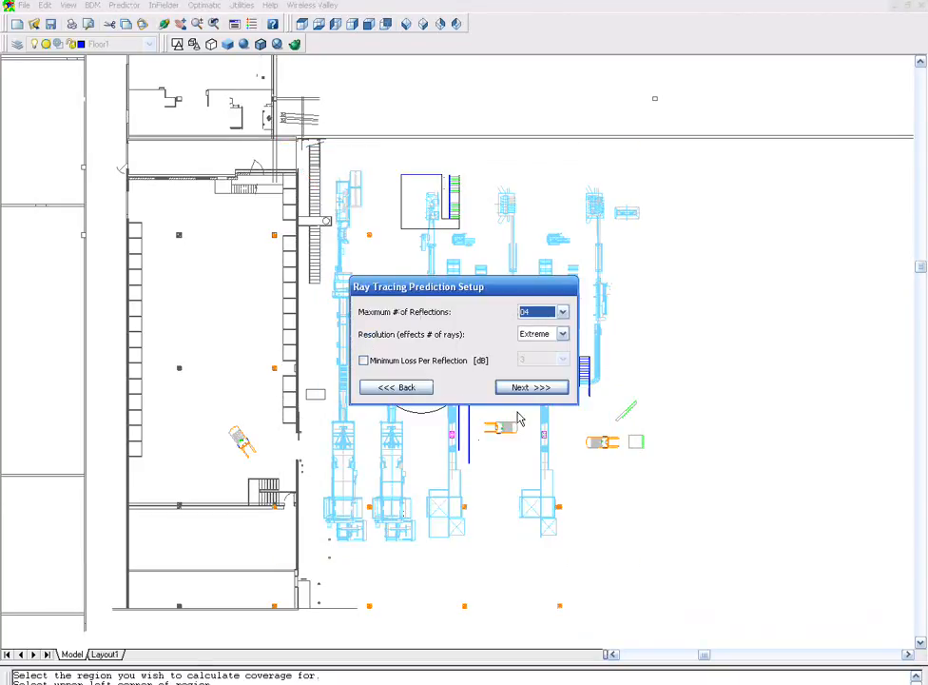
{"action": "left_click", "coordinate": [561, 312]}
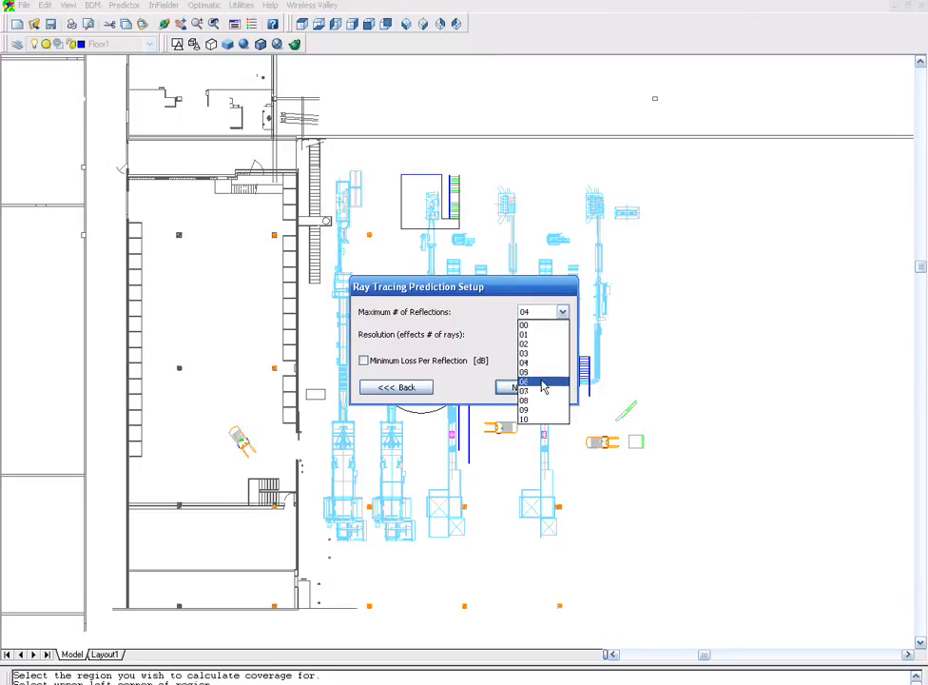
{"action": "left_click", "coordinate": [542, 382]}
{"action": "left_click", "coordinate": [524, 387]}
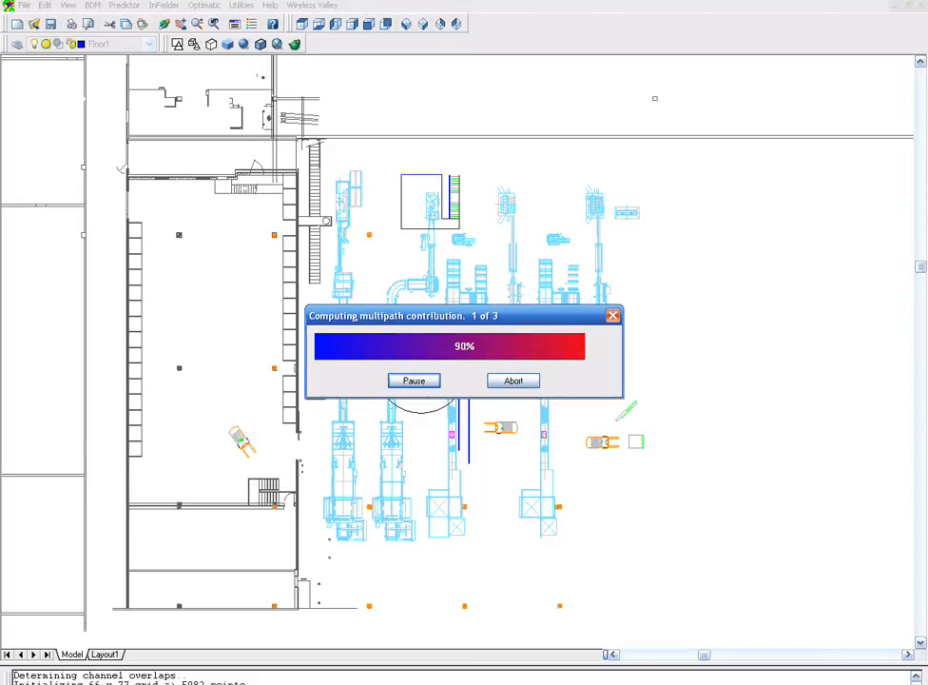
- Display the grid result as NONCOMPOSITE RSSI, reviewing its histogram and cumulative distribution
{"action": "left_click", "coordinate": [554, 394]}
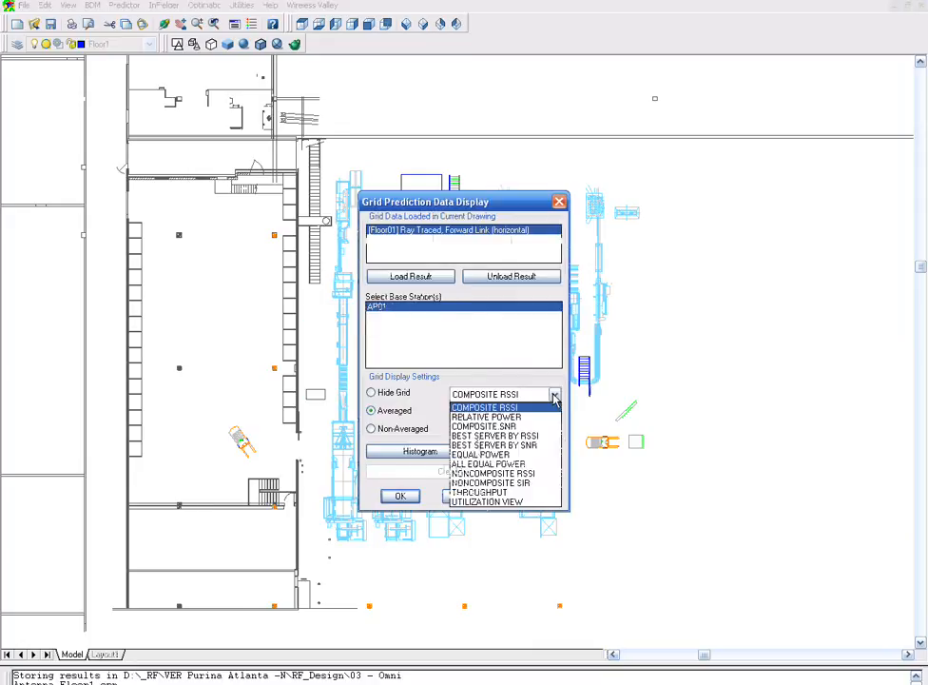
{"action": "left_click", "coordinate": [544, 474]}
{"action": "left_click", "coordinate": [463, 453]}
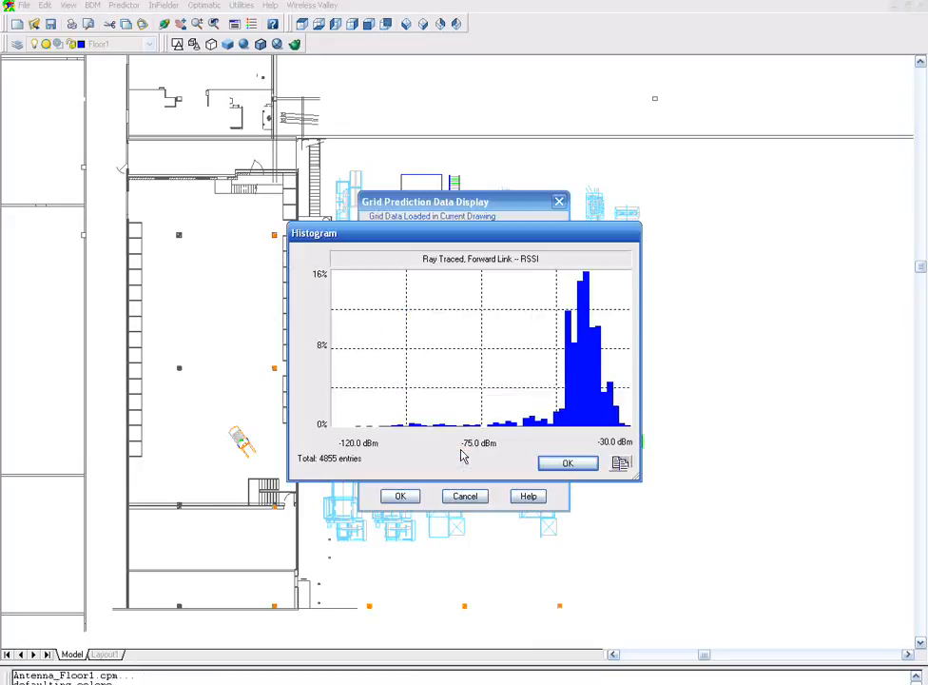
{"action": "left_click", "coordinate": [565, 464]}
{"action": "left_click", "coordinate": [529, 455]}
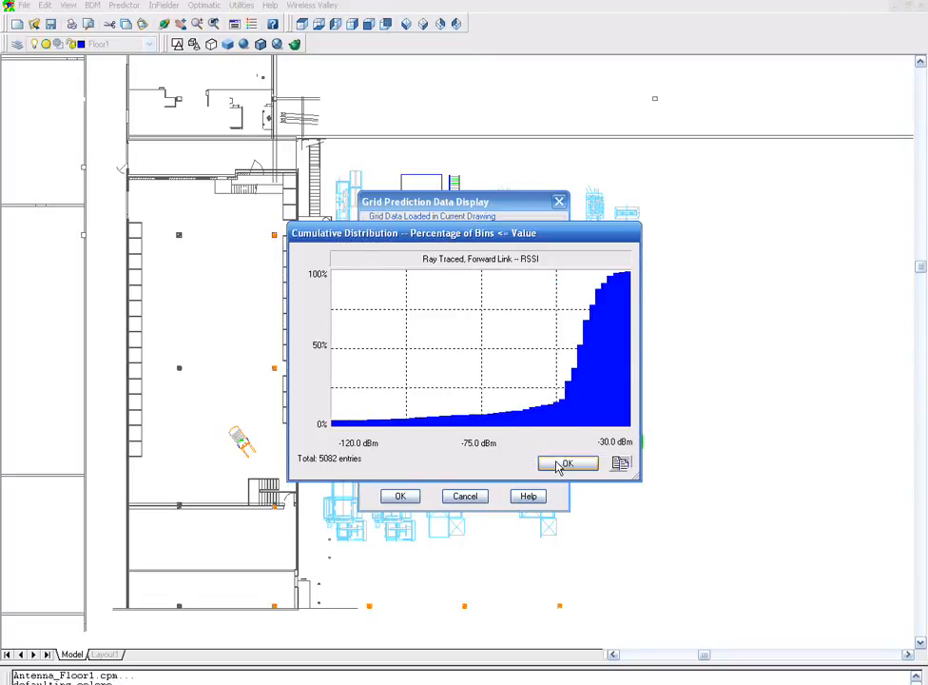
{"action": "left_click", "coordinate": [566, 463]}
{"action": "left_click", "coordinate": [402, 495]}
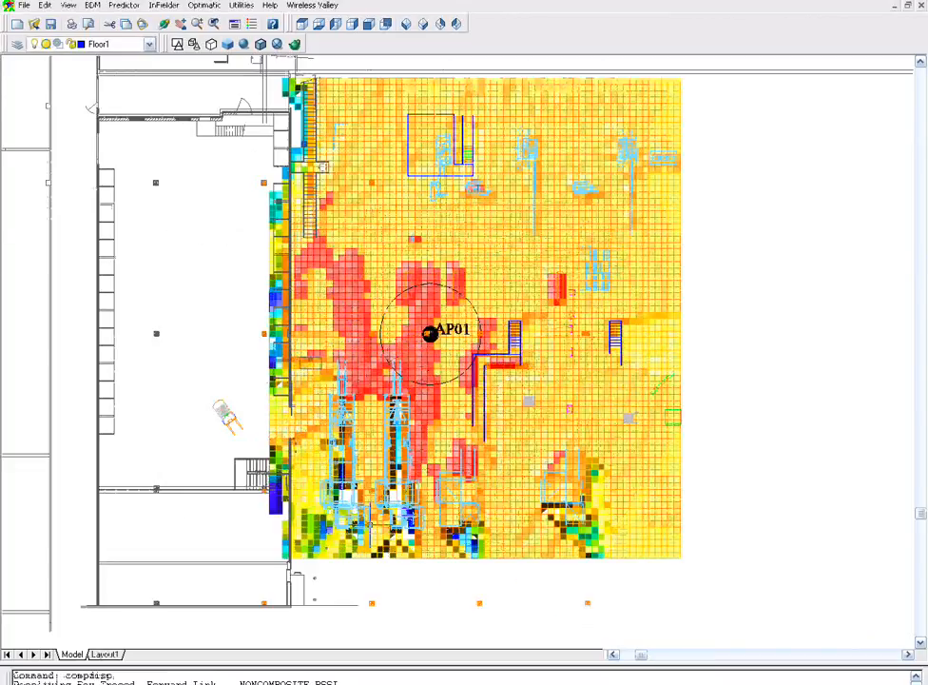
- Switch to a 3D view and zoom in on the coverage around AP01
{"action": "scroll", "coordinate": [372, 489], "scroll_direction": "up", "scroll_amount": 2}
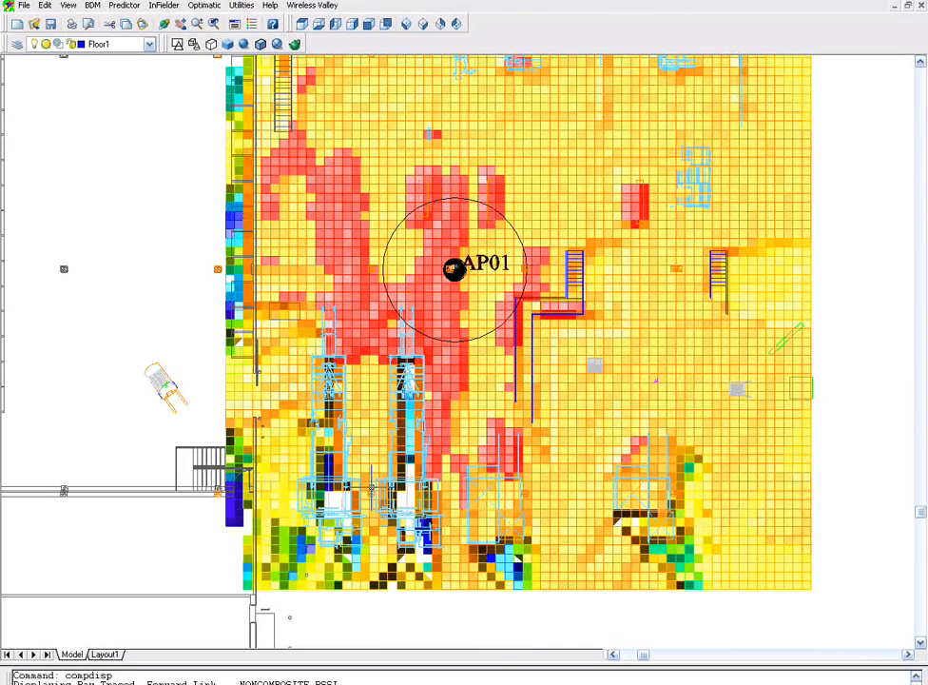
{"action": "left_click", "coordinate": [406, 25]}
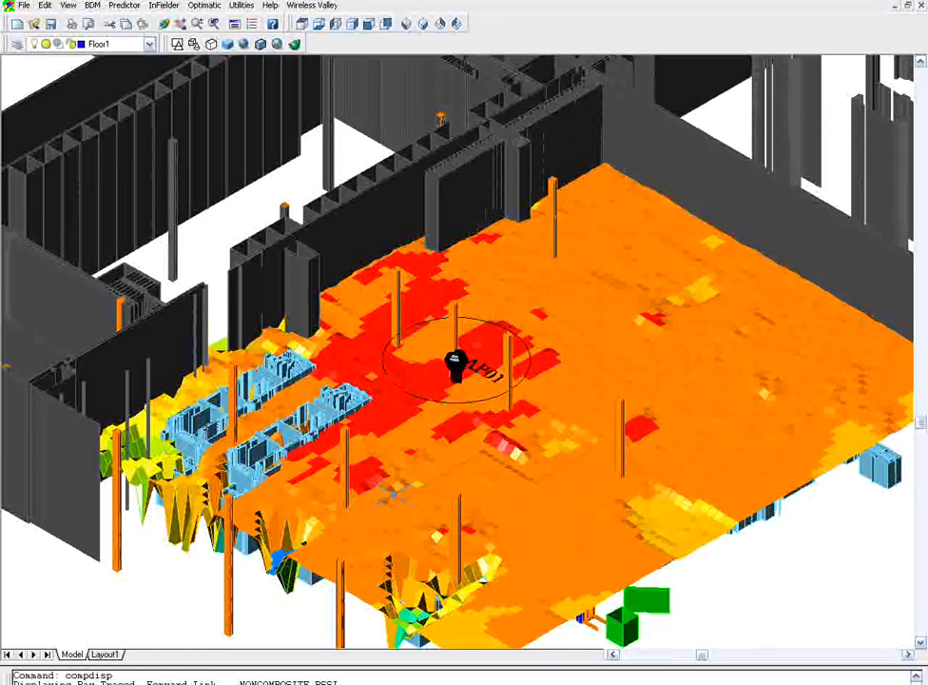
{"action": "scroll", "coordinate": [368, 356], "scroll_direction": "up", "scroll_amount": 4}
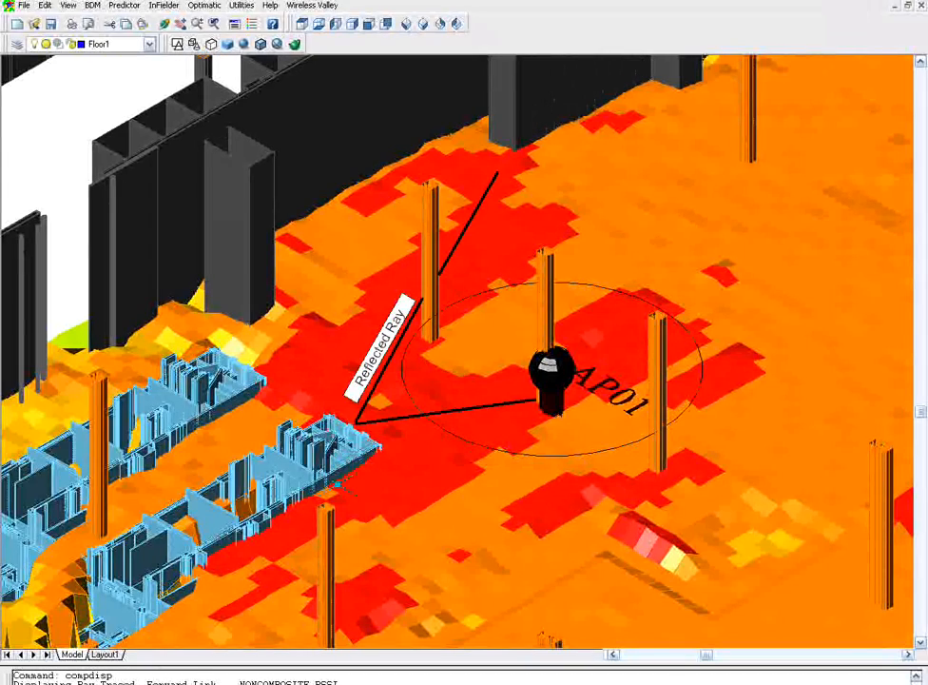
{"action": "mouse_move", "coordinate": [337, 483]}
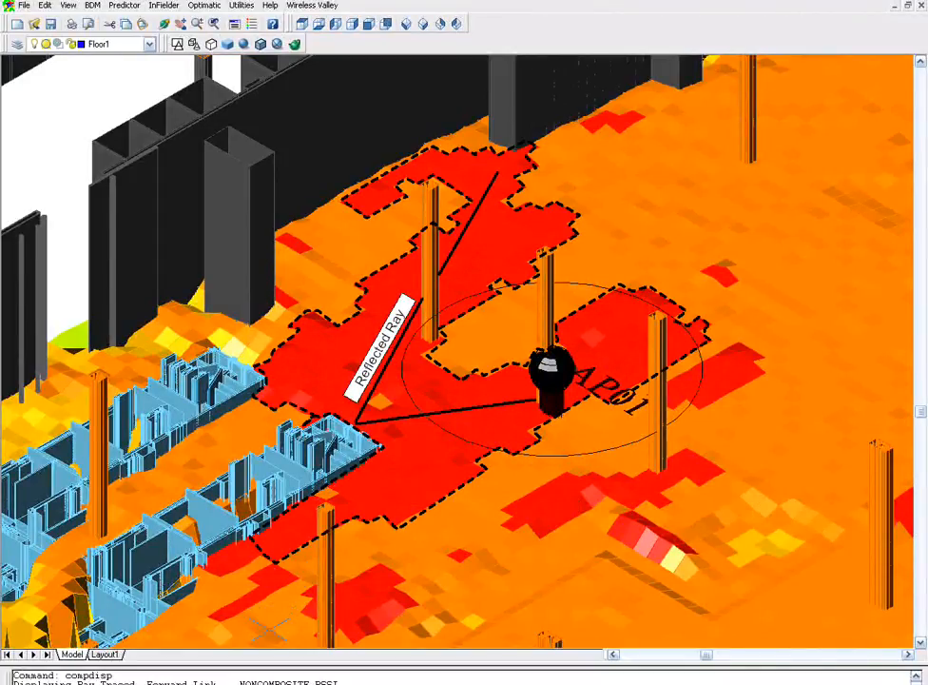
{"action": "mouse_move", "coordinate": [267, 629]}
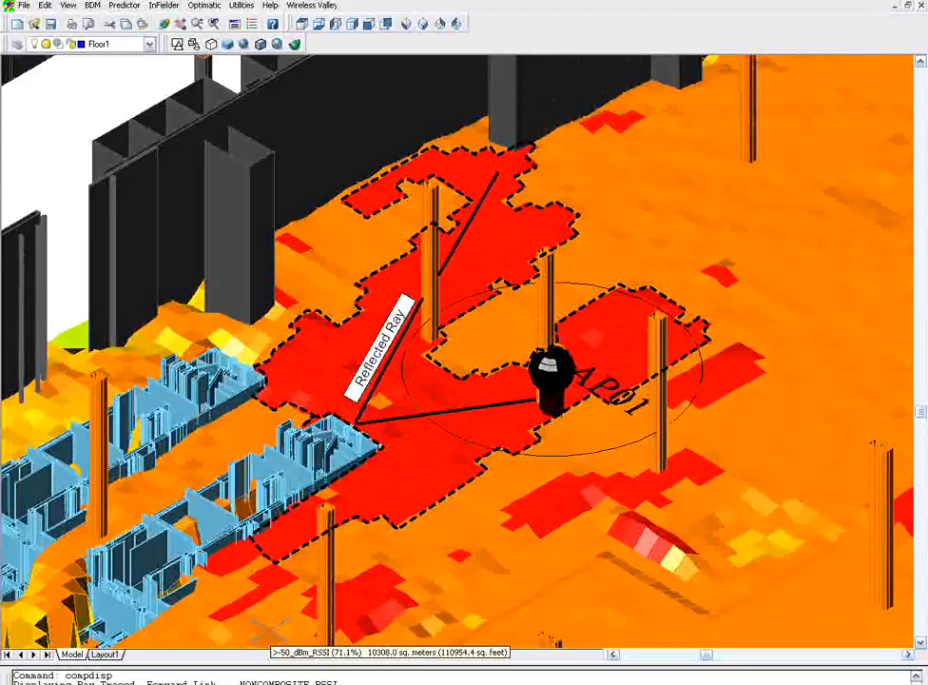
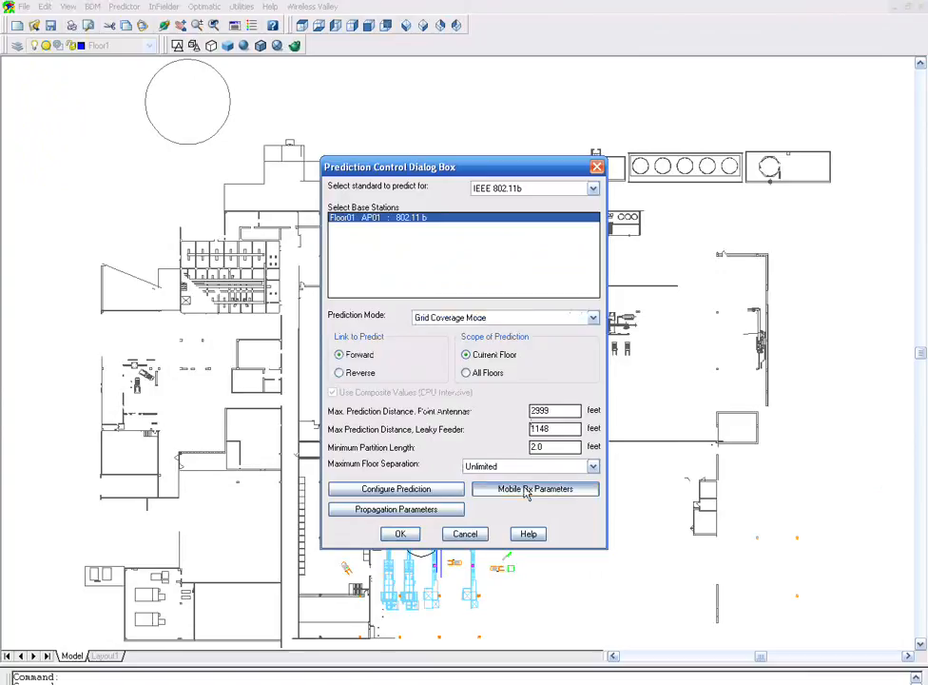
- Set the portable receiver height above floor to 1 foot and run the coverage prediction
{"action": "double_click", "coordinate": [531, 381]}
{"action": "type", "text": "1"}
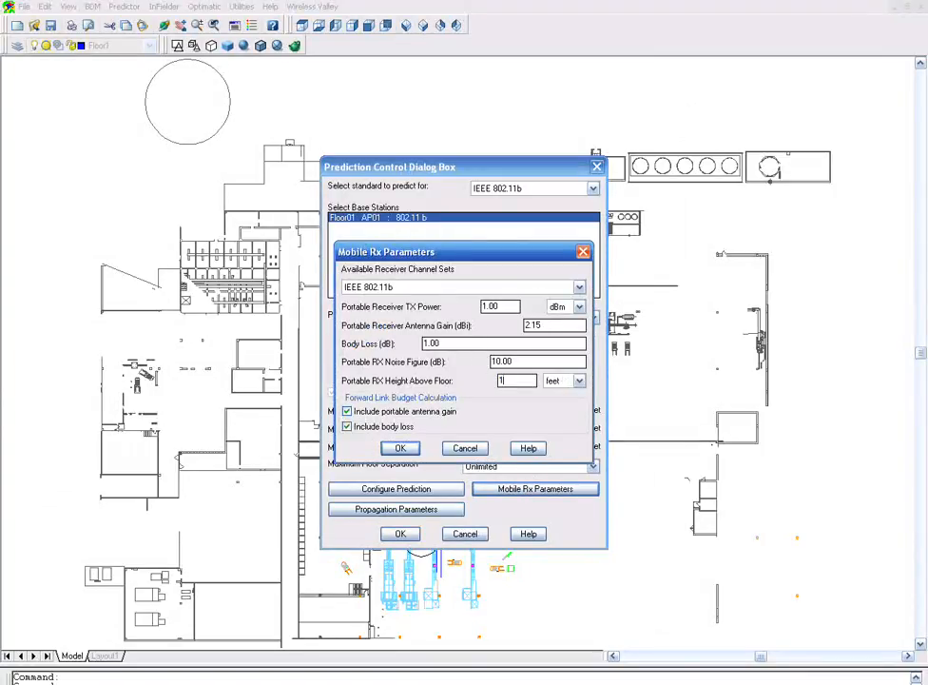
{"action": "left_click", "coordinate": [399, 448]}
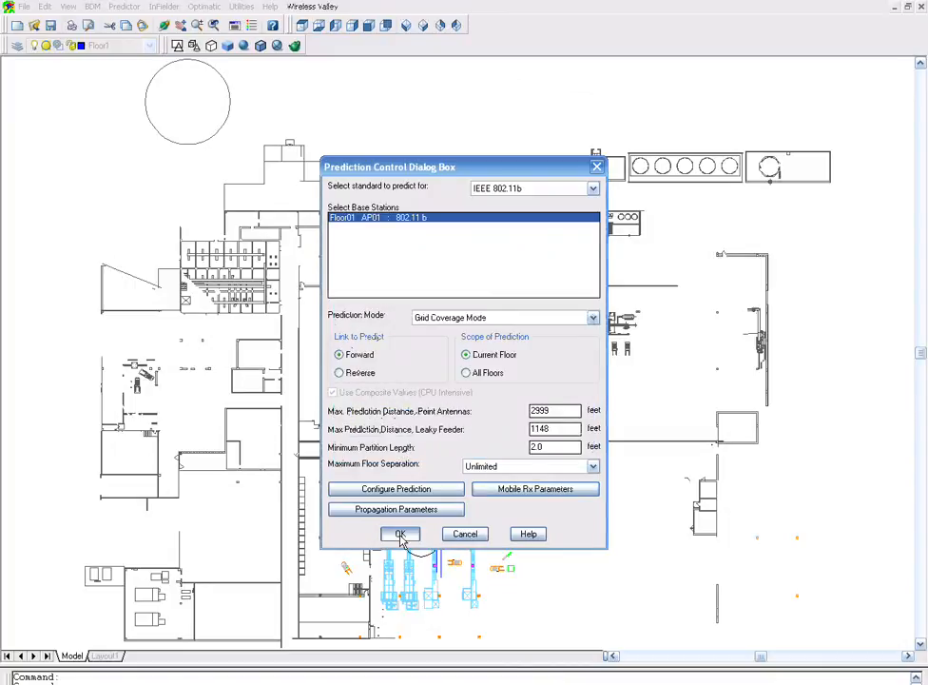
{"action": "left_click", "coordinate": [400, 534]}
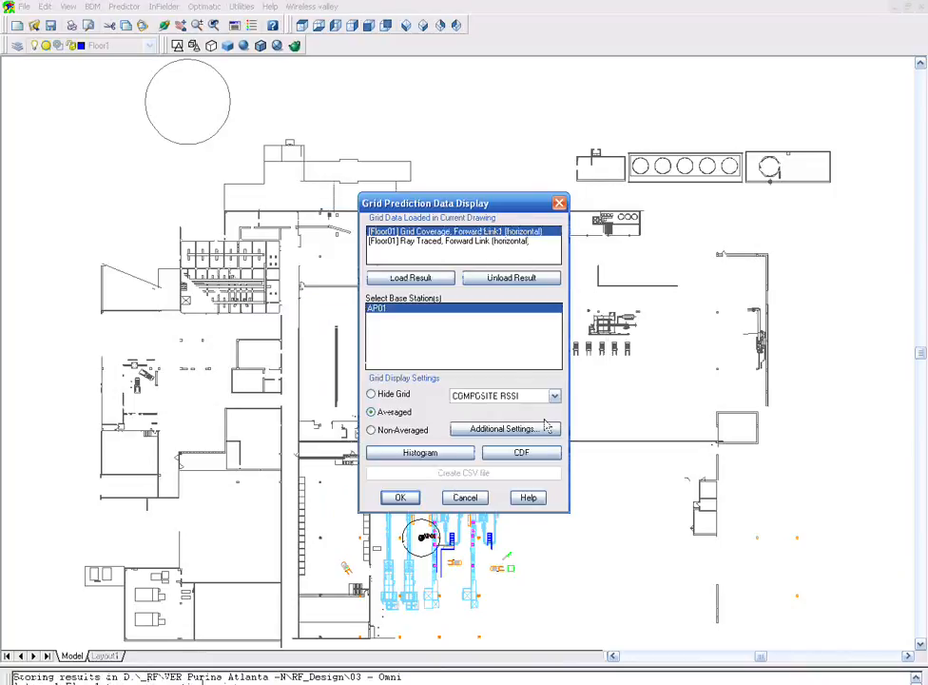
- Display the new grid coverage result as NONCOMPOSITE RSSI
{"action": "left_click", "coordinate": [553, 395]}
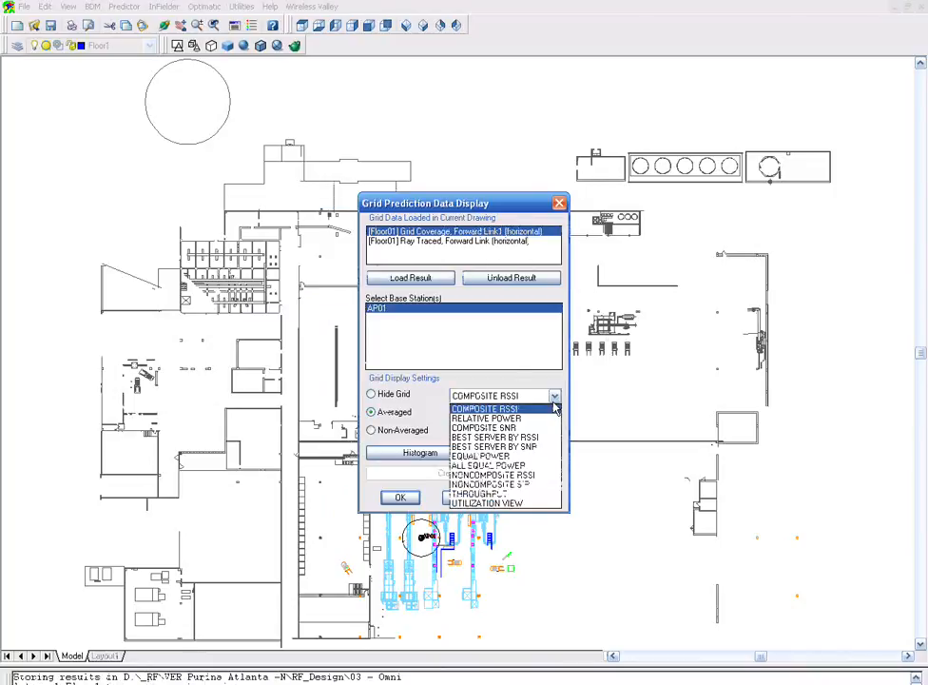
{"action": "left_click", "coordinate": [547, 476]}
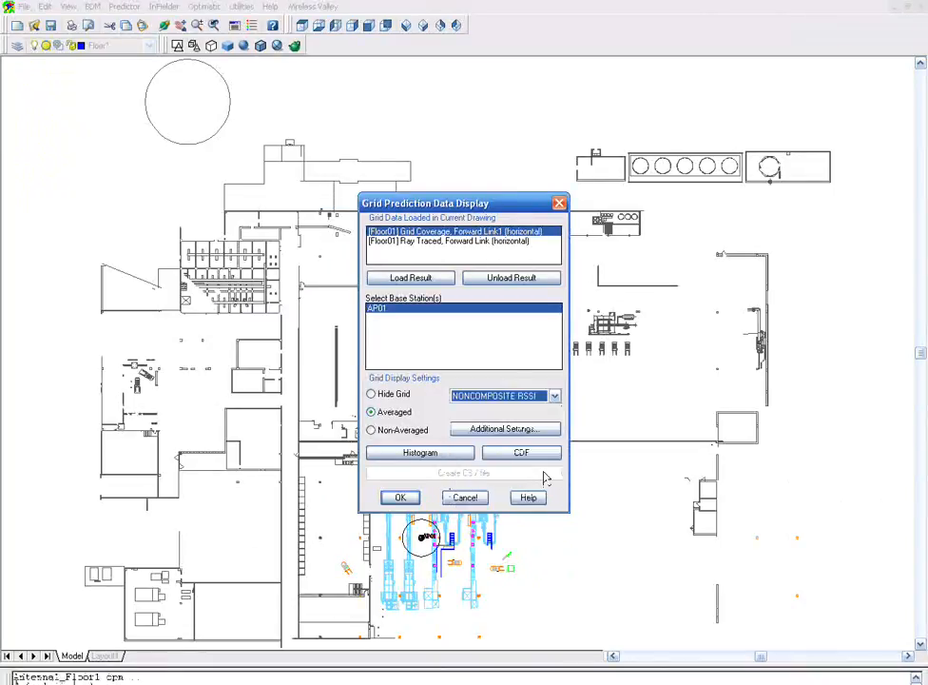
{"action": "left_click", "coordinate": [403, 497]}
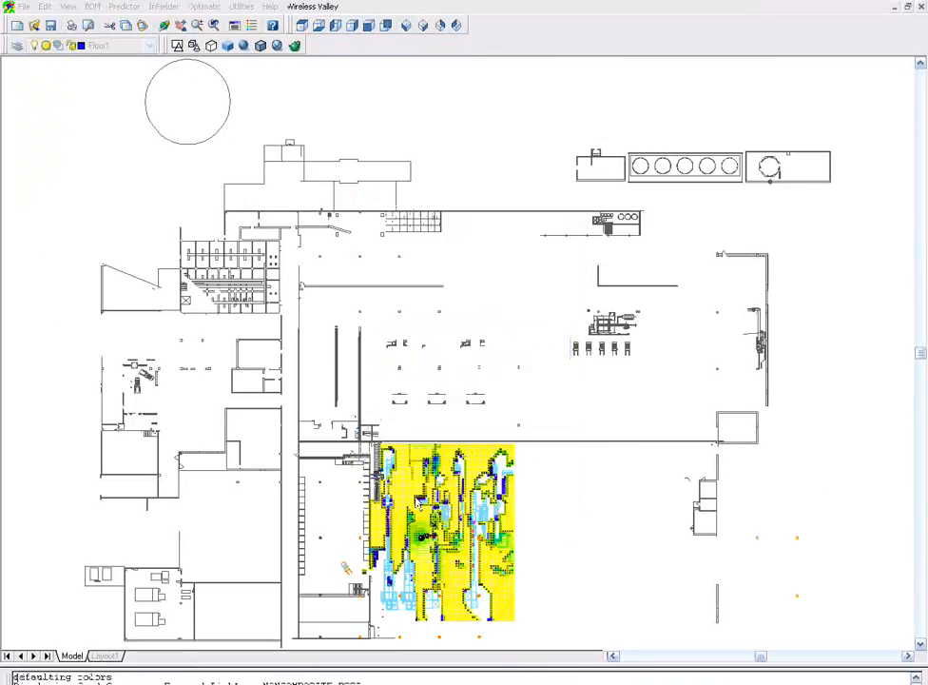
- Examine the RSSI coverage around AP01, zooming in plan view and then in an isometric 3D view
{"action": "scroll", "coordinate": [423, 567], "scroll_direction": "up", "scroll_amount": 2}
{"action": "scroll", "coordinate": [419, 572], "scroll_direction": "up", "scroll_amount": 1}
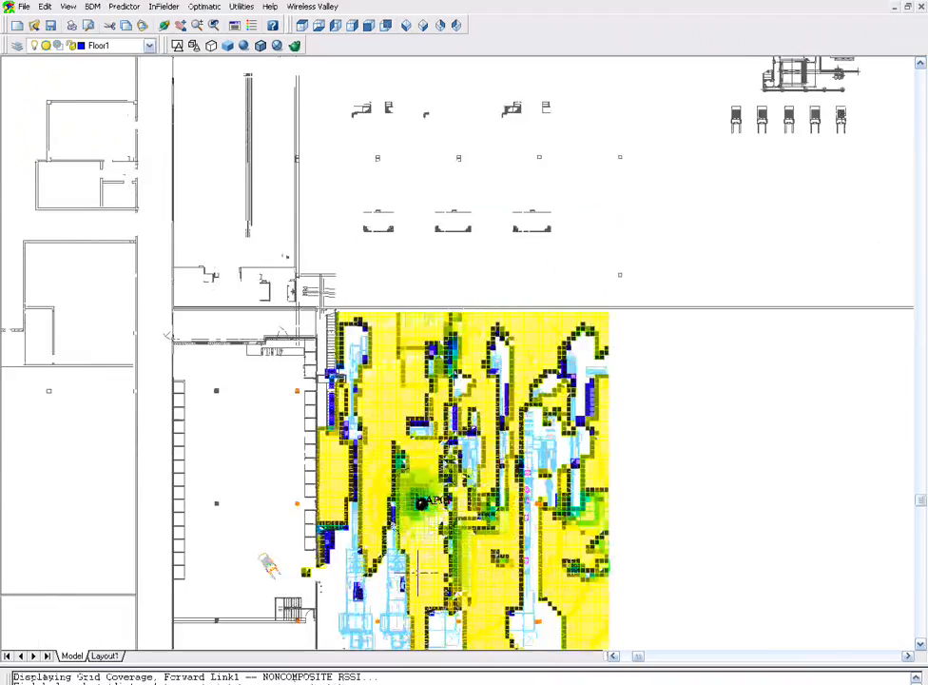
{"action": "scroll", "coordinate": [418, 571], "scroll_direction": "up", "scroll_amount": 1}
{"action": "scroll", "coordinate": [419, 570], "scroll_direction": "up", "scroll_amount": 1}
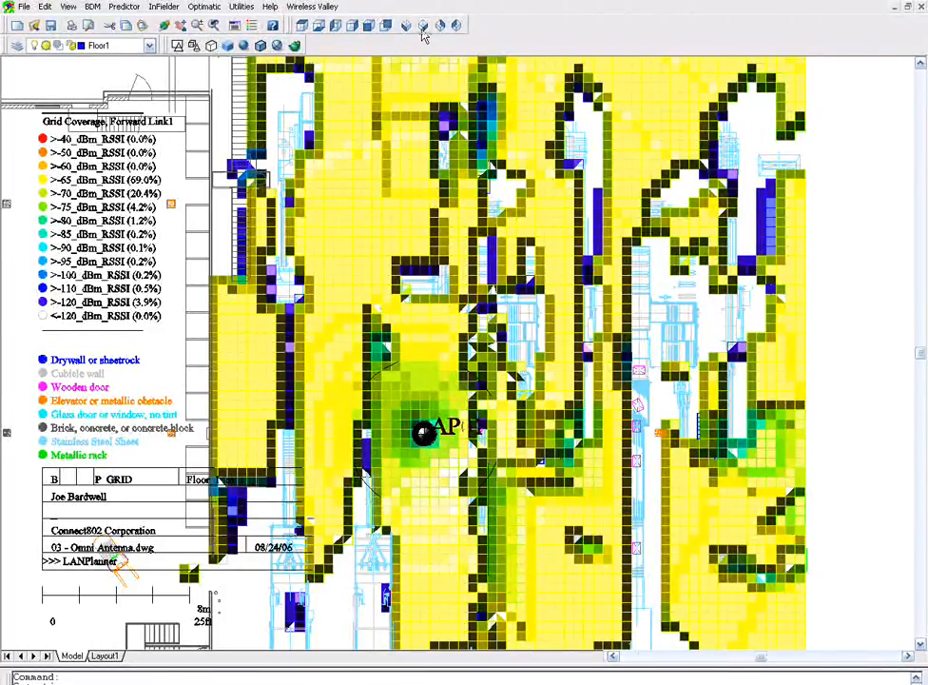
{"action": "left_click", "coordinate": [423, 30]}
{"action": "scroll", "coordinate": [296, 430], "scroll_direction": "up", "scroll_amount": 2}
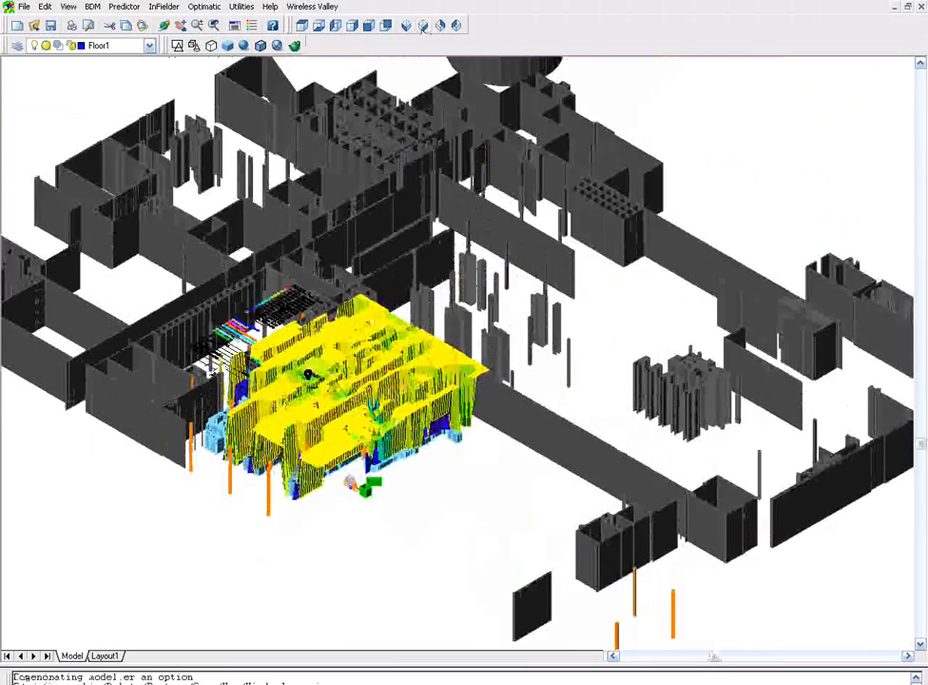
{"action": "scroll", "coordinate": [310, 435], "scroll_direction": "up", "scroll_amount": 2}
{"action": "scroll", "coordinate": [323, 415], "scroll_direction": "up", "scroll_amount": 3}
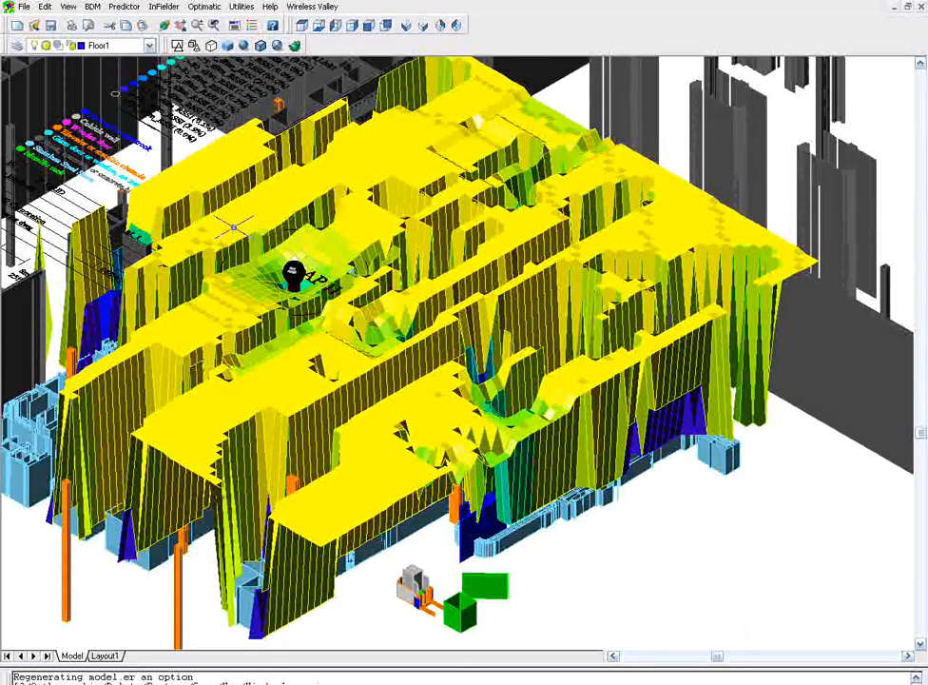
{"action": "scroll", "coordinate": [232, 226], "scroll_direction": "up", "scroll_amount": 2}
{"action": "scroll", "coordinate": [233, 226], "scroll_direction": "up", "scroll_amount": 2}
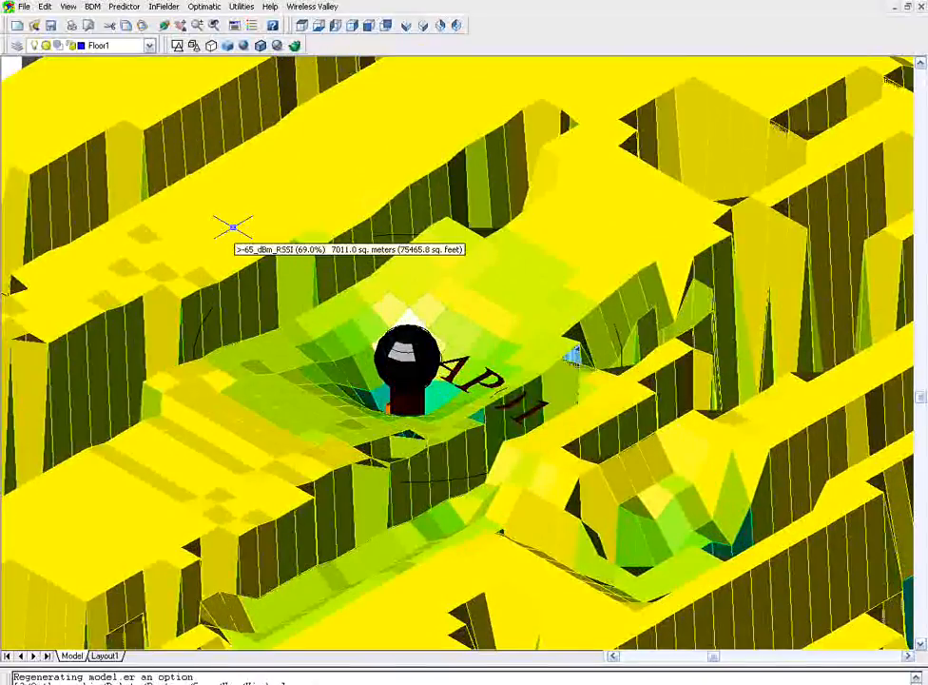
{"action": "scroll", "coordinate": [400, 535], "scroll_direction": "up", "scroll_amount": 2}
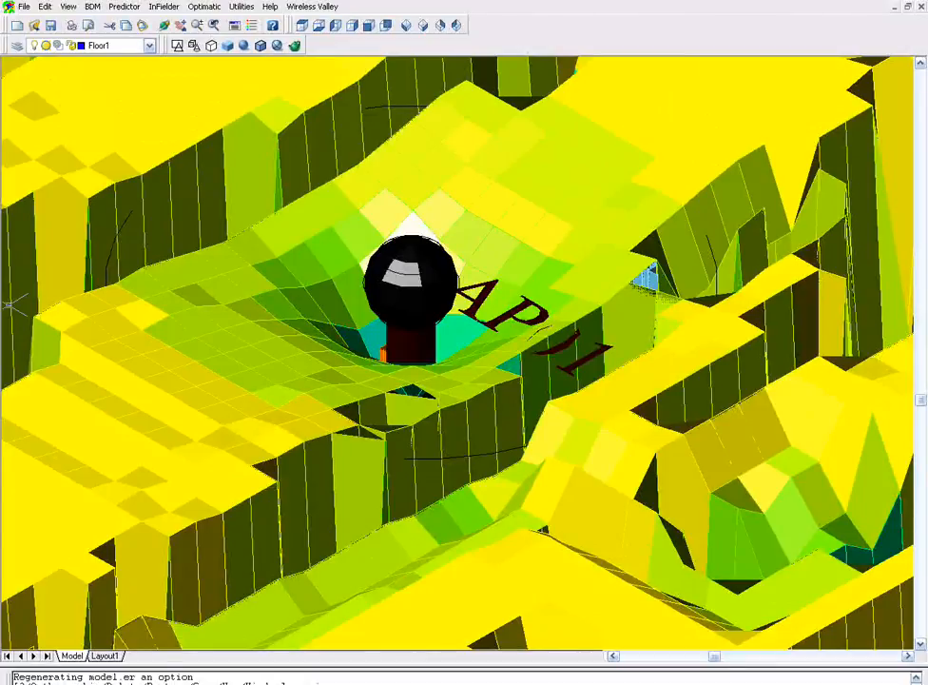
- Open the coverage prediction settings and switch the prediction mode to 3D Contour Coverage Mode
{"action": "left_click", "coordinate": [126, 8]}
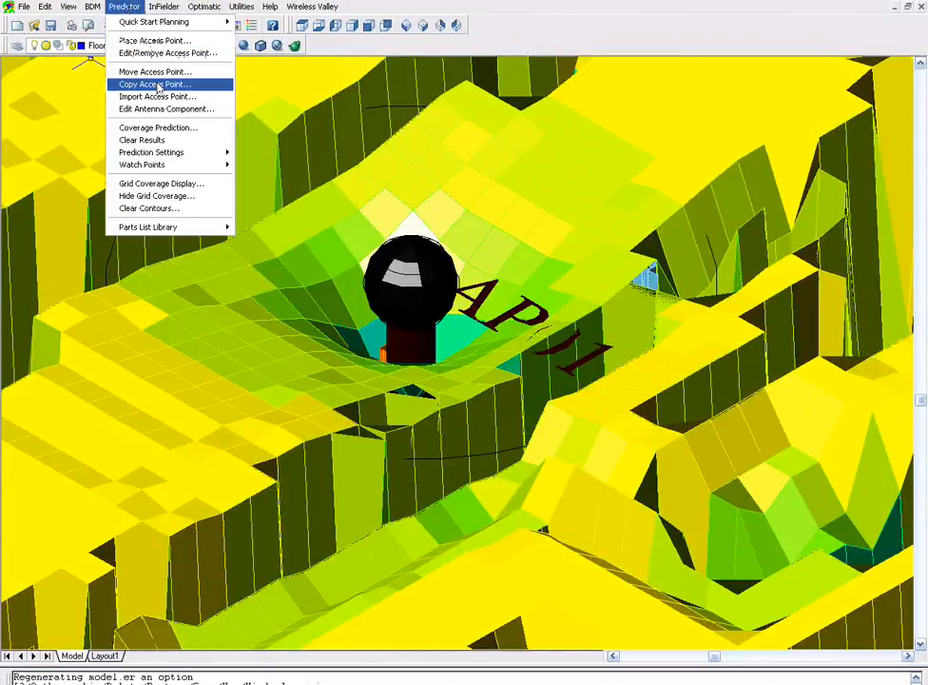
{"action": "left_click", "coordinate": [164, 128]}
{"action": "left_click", "coordinate": [420, 317]}
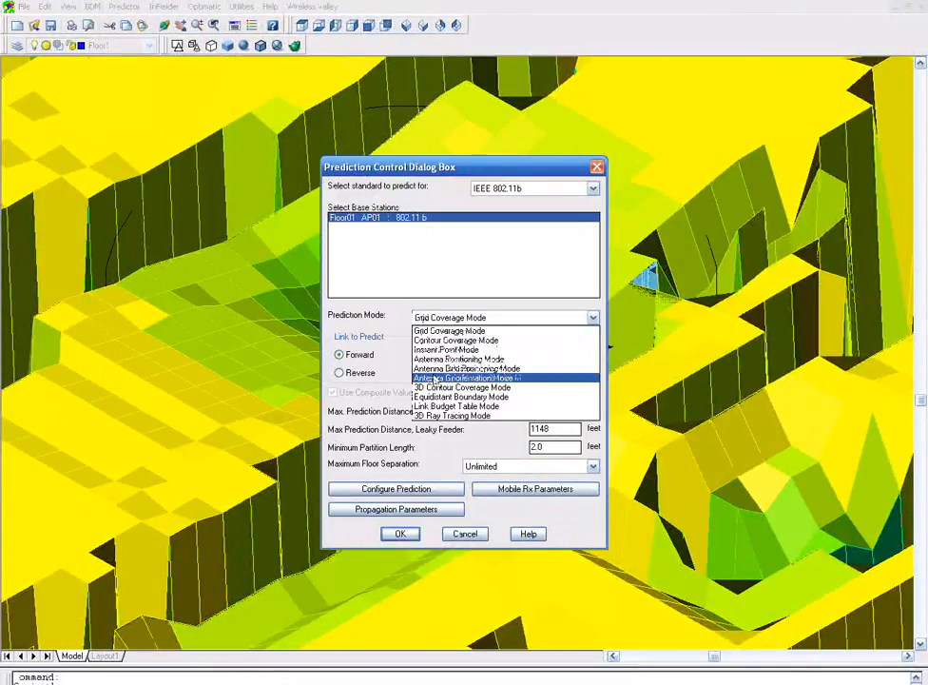
{"action": "left_click", "coordinate": [434, 388]}
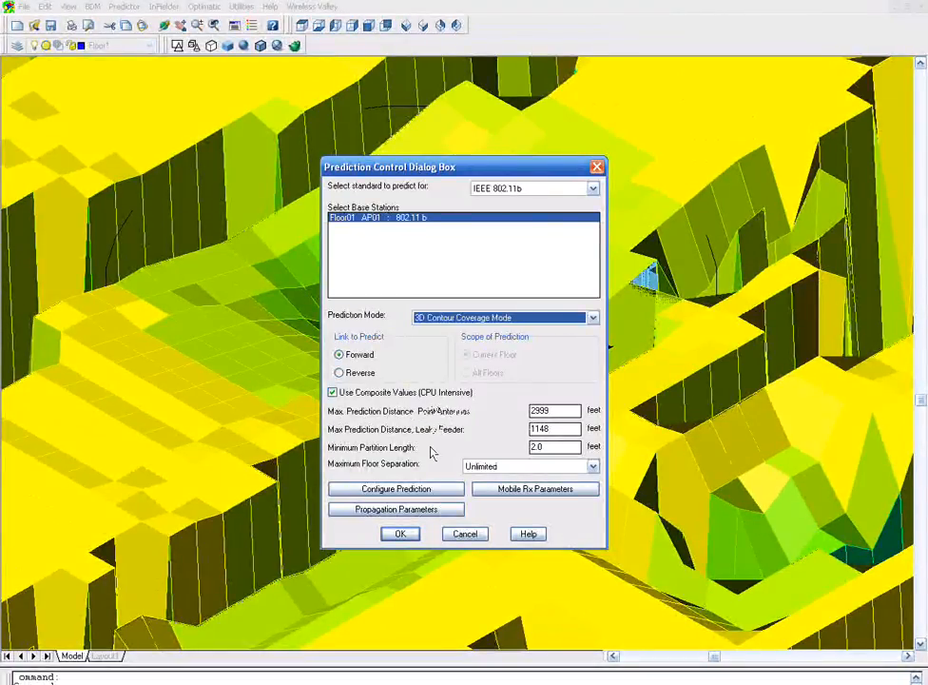
- Configure the 3D contour prediction to use a cyan contour color
{"action": "left_click", "coordinate": [432, 490]}
{"action": "left_click", "coordinate": [469, 384]}
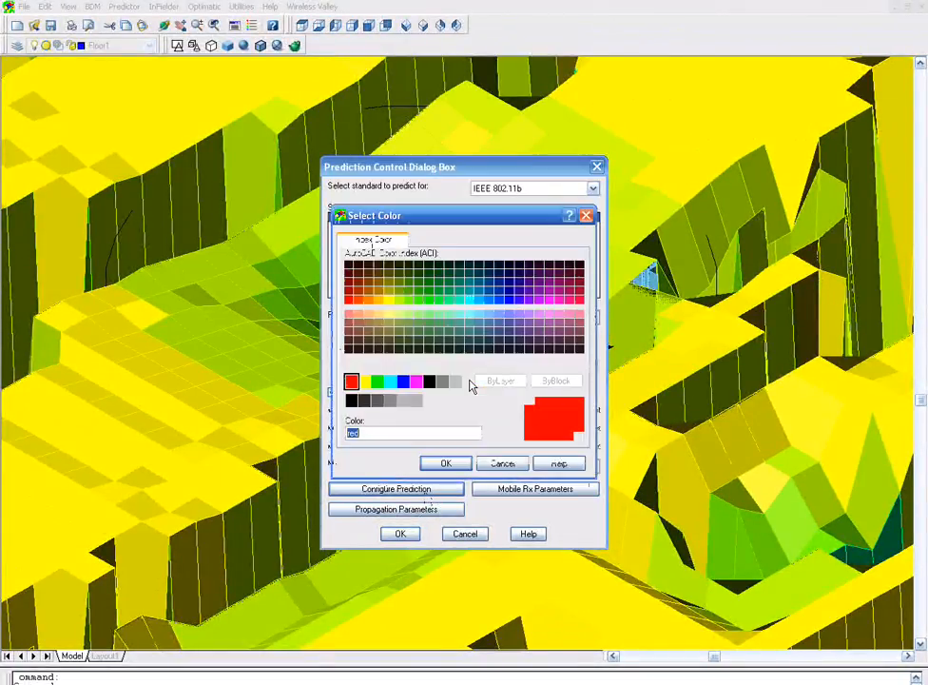
{"action": "left_click", "coordinate": [390, 381]}
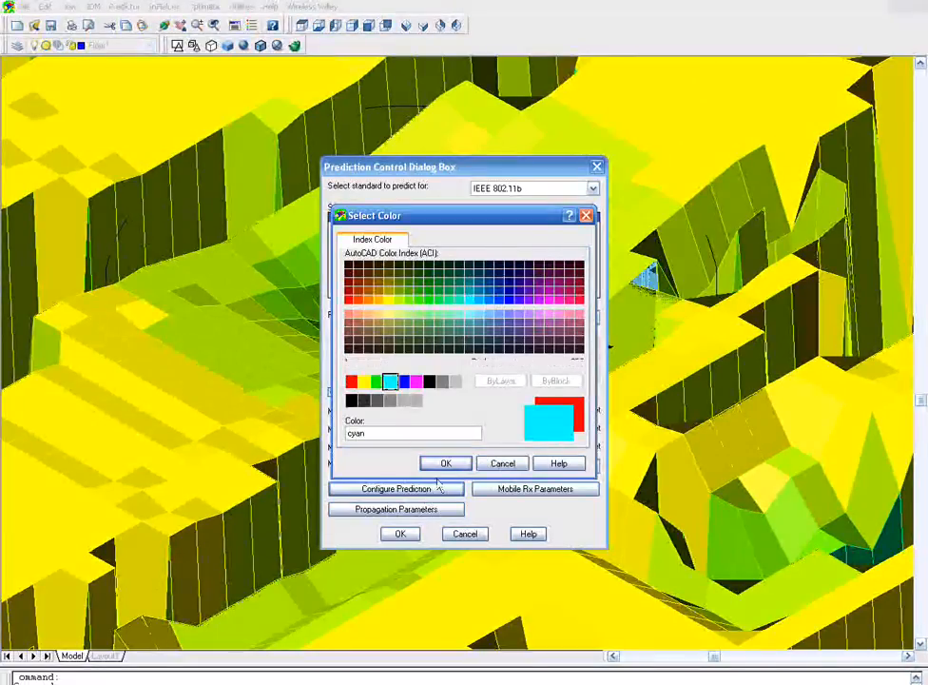
{"action": "left_click", "coordinate": [444, 463]}
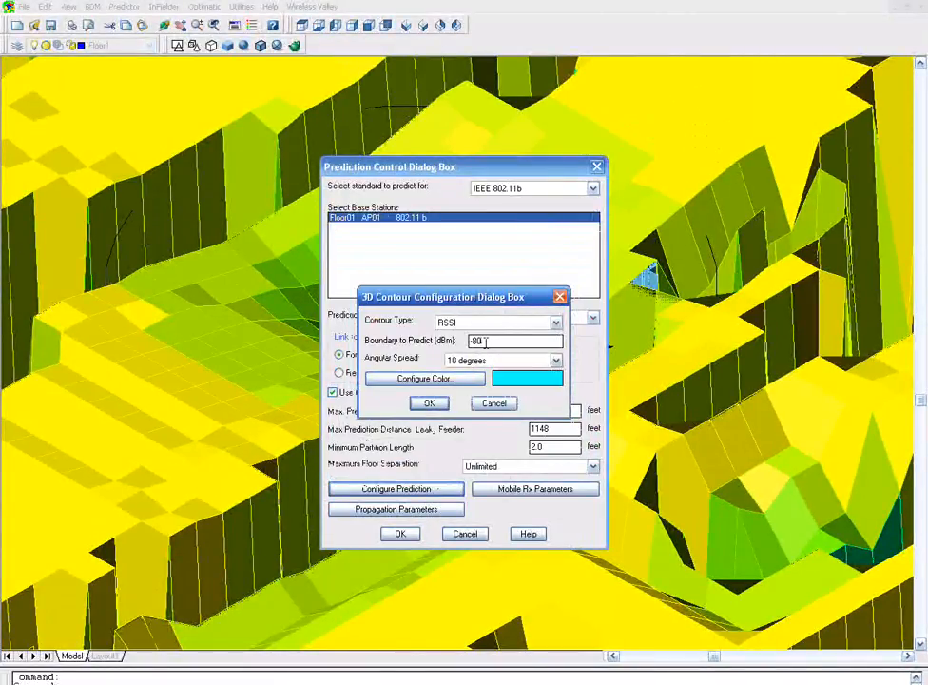
- Set the 3D contour boundary to -75 dBm RSSI and run the 3D contour prediction
{"action": "left_click_drag", "start_coordinate": [483, 341], "coordinate": [463, 343]}
{"action": "type", "text": "-"}
{"action": "type", "text": "75"}
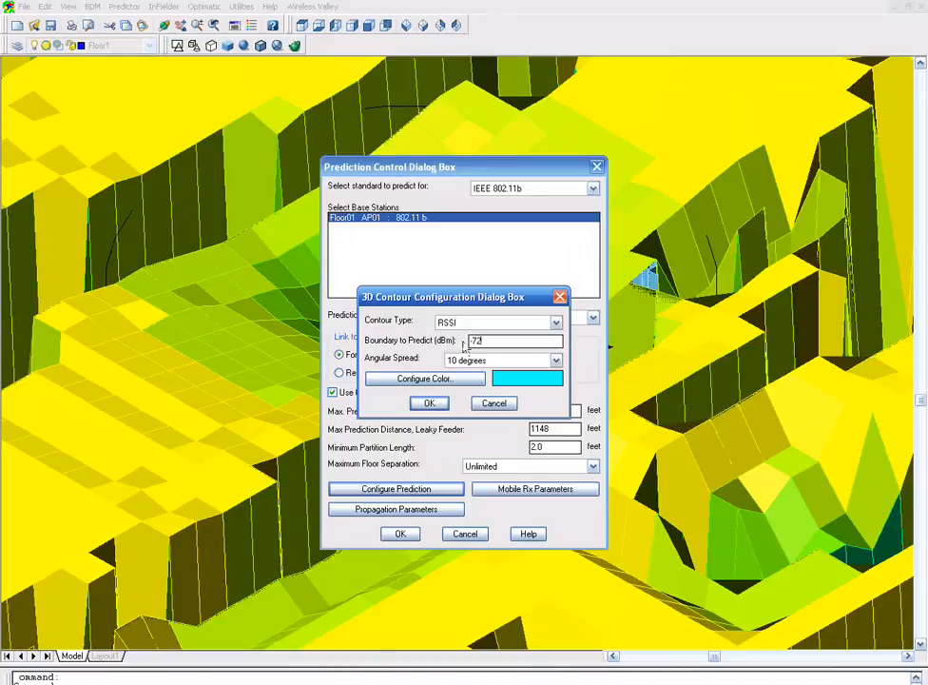
{"action": "left_click", "coordinate": [430, 403]}
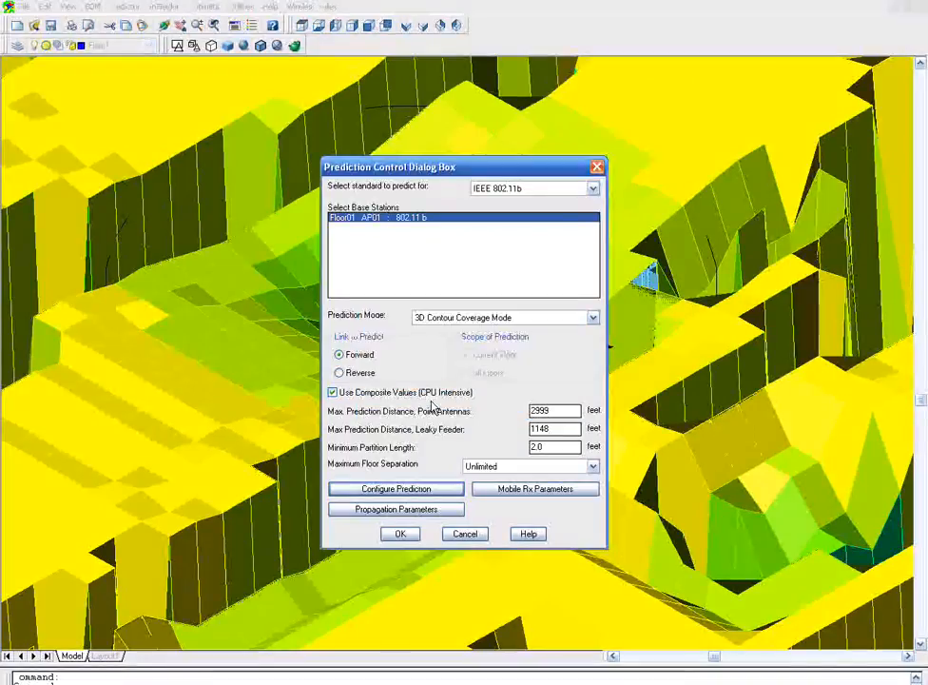
{"action": "left_click", "coordinate": [400, 533]}
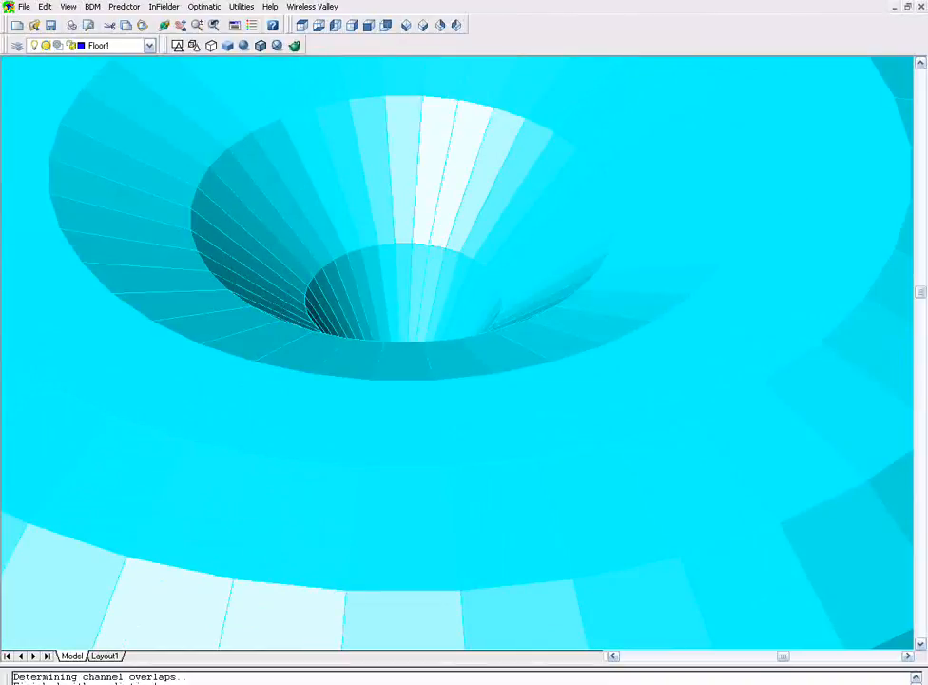
- Zoom out and orbit to examine the 3D contour shape around the antenna
{"action": "scroll", "coordinate": [401, 487], "scroll_direction": "down", "scroll_amount": 2}
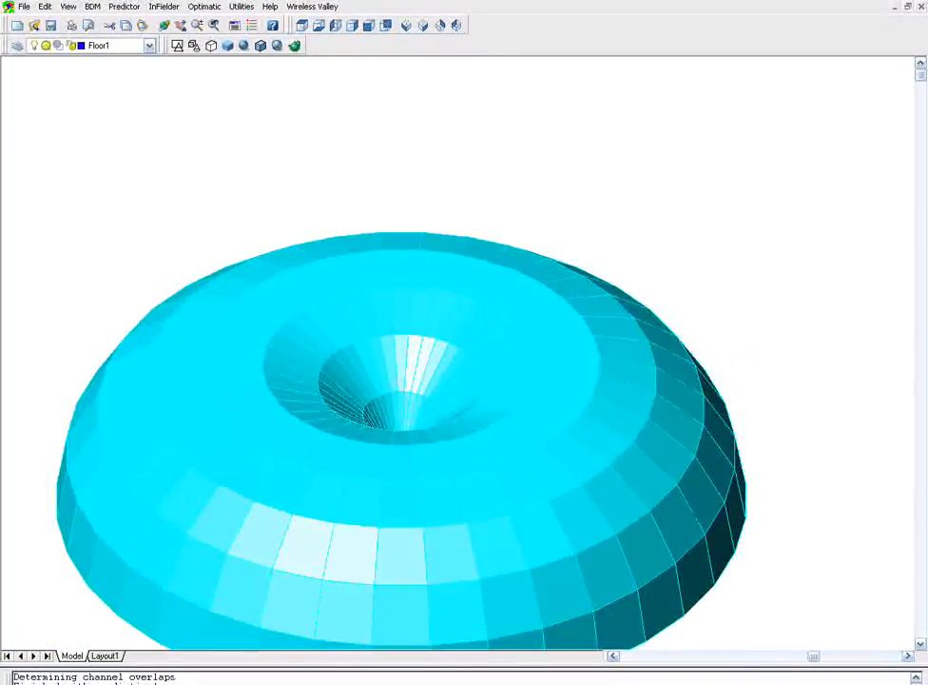
{"action": "scroll", "coordinate": [422, 407], "scroll_direction": "down", "scroll_amount": 1}
{"action": "middle_click_drag", "start_coordinate": [422, 407], "coordinate": [471, 318]}
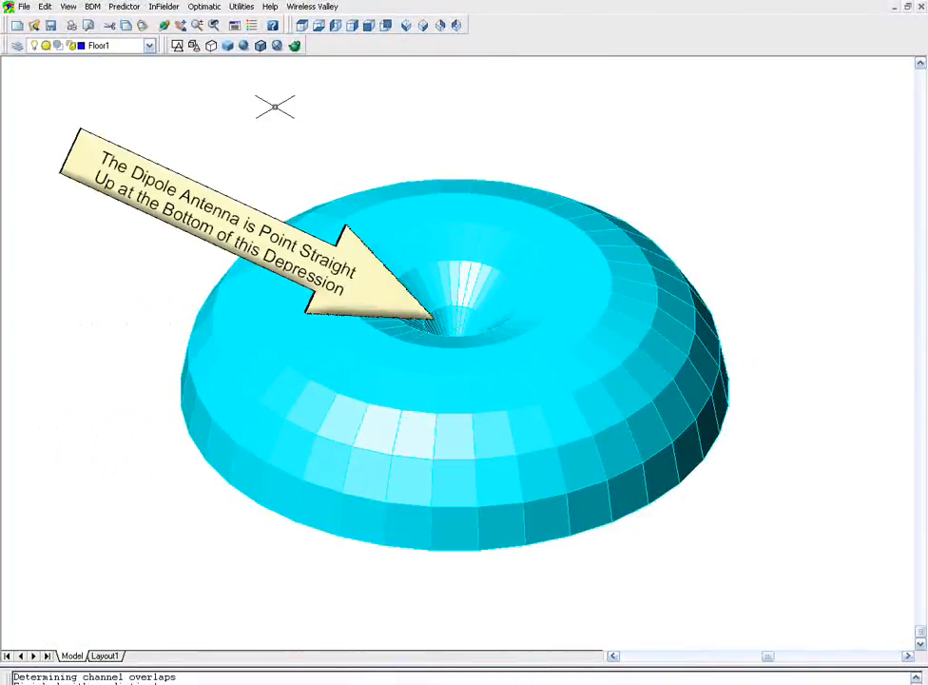
- Show the contour as wireframe, then orbit and zoom to view the facility inside the contour
{"action": "left_click", "coordinate": [211, 47]}
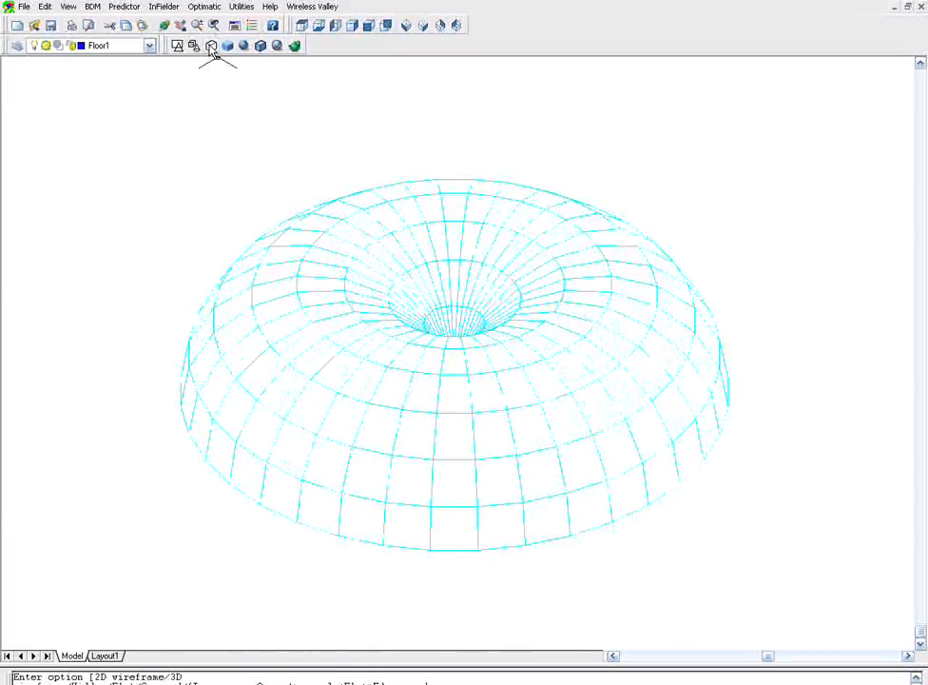
{"action": "mouse_move", "coordinate": [454, 573]}
{"action": "middle_mouse_down", "text": "shift"}
{"action": "mouse_move", "coordinate": [462, 393]}
{"action": "mouse_move", "coordinate": [454, 321]}
{"action": "middle_mouse_up", "text": "shift"}
{"action": "scroll", "coordinate": [455, 322], "scroll_direction": "up", "scroll_amount": 2}
{"action": "scroll", "coordinate": [455, 321], "scroll_direction": "up", "scroll_amount": 3}
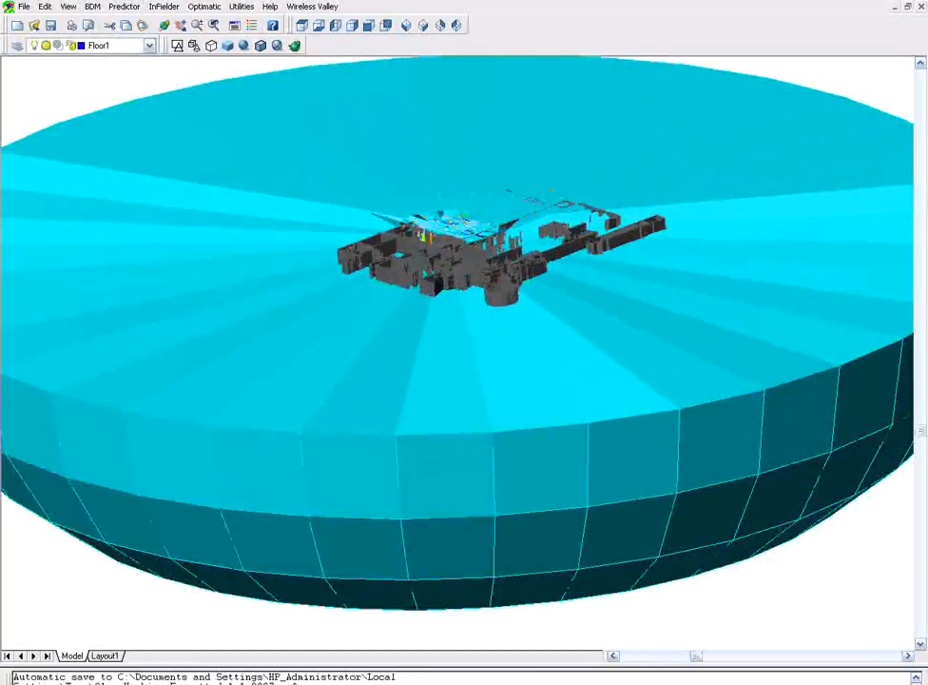
{"action": "scroll", "coordinate": [455, 321], "scroll_direction": "up", "scroll_amount": 3}
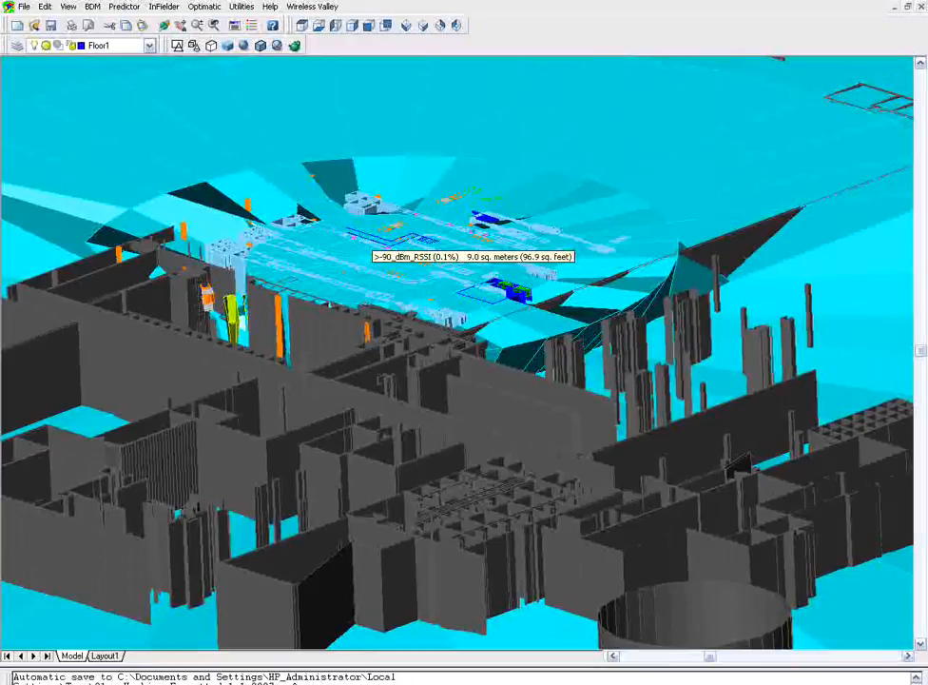
{"action": "scroll", "coordinate": [371, 236], "scroll_direction": "up", "scroll_amount": 1}
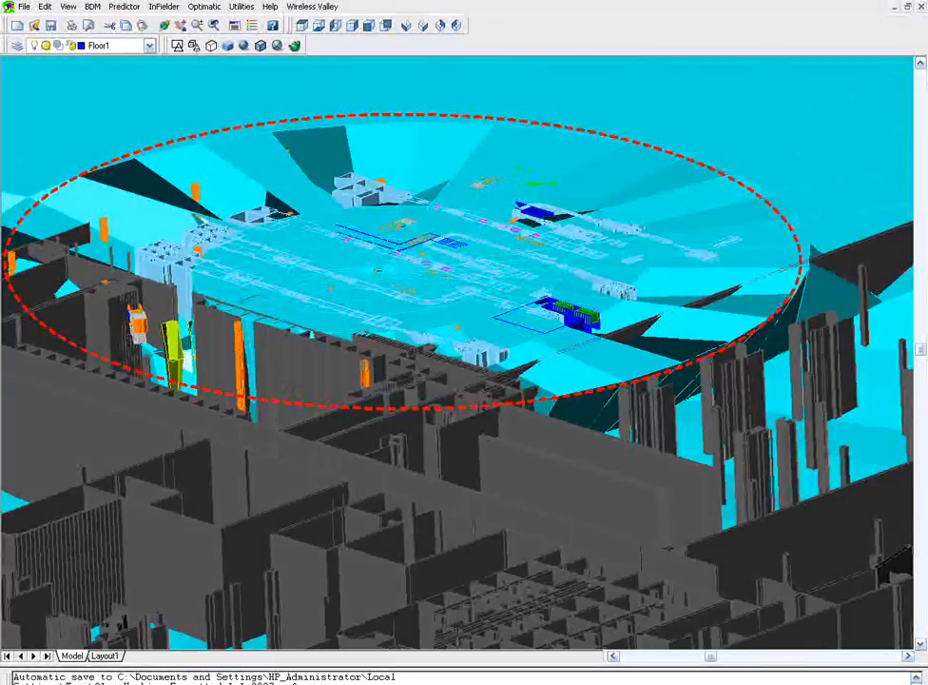
{"action": "scroll", "coordinate": [378, 270], "scroll_direction": "up", "scroll_amount": 2}
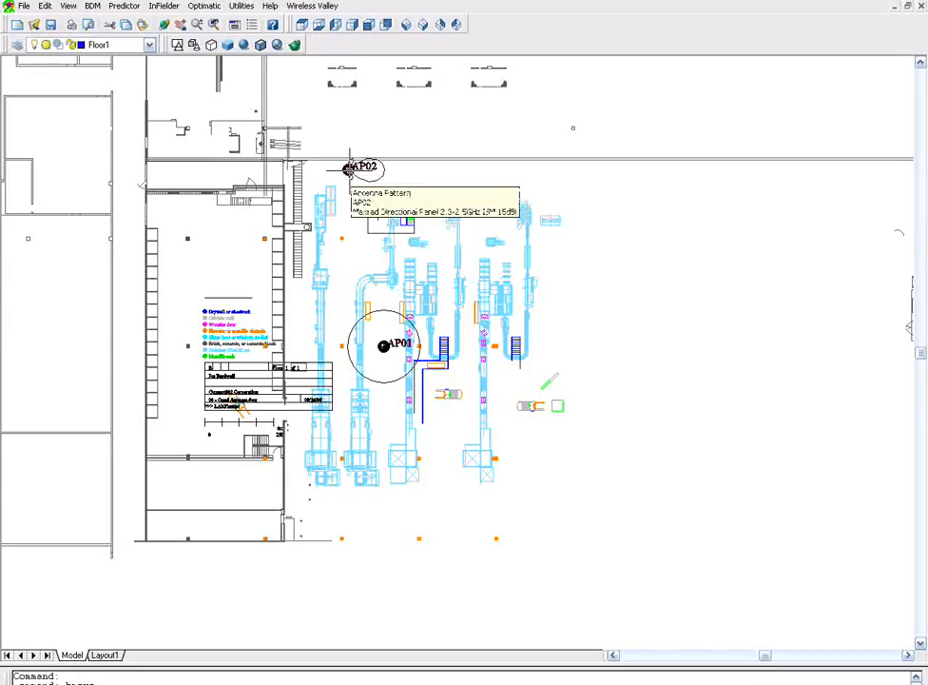
- Start an Antenna Reorientation Mode prediction for AP02's directional panel antenna
{"action": "scroll", "coordinate": [352, 168], "scroll_direction": "up", "scroll_amount": 2}
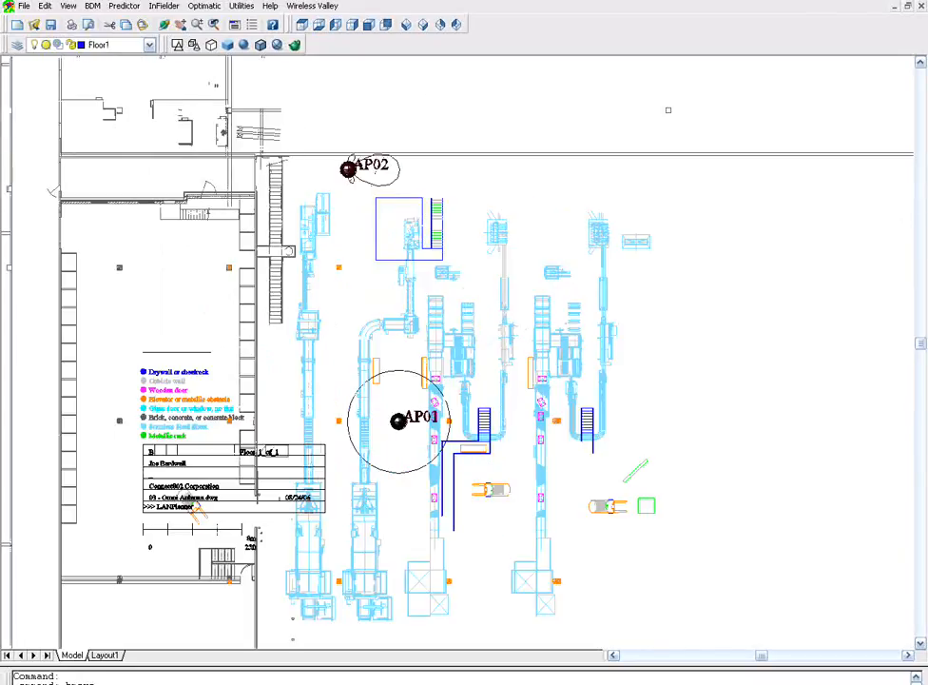
{"action": "scroll", "coordinate": [352, 167], "scroll_direction": "up", "scroll_amount": 2}
{"action": "left_click", "coordinate": [123, 6]}
{"action": "left_click", "coordinate": [157, 127]}
{"action": "left_click", "coordinate": [592, 317]}
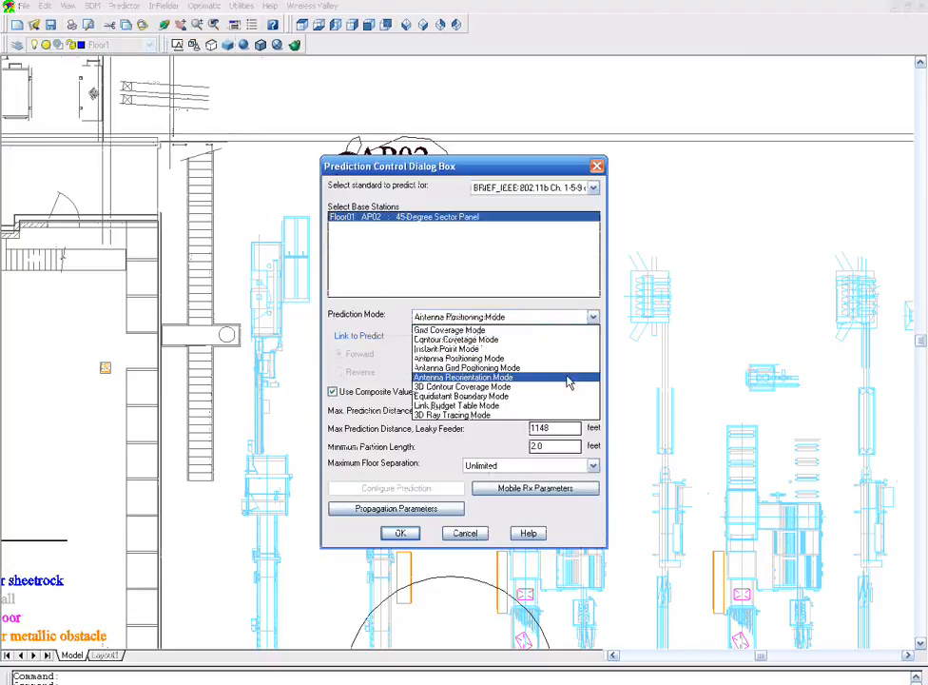
{"action": "left_click", "coordinate": [568, 381]}
{"action": "left_click", "coordinate": [401, 533]}
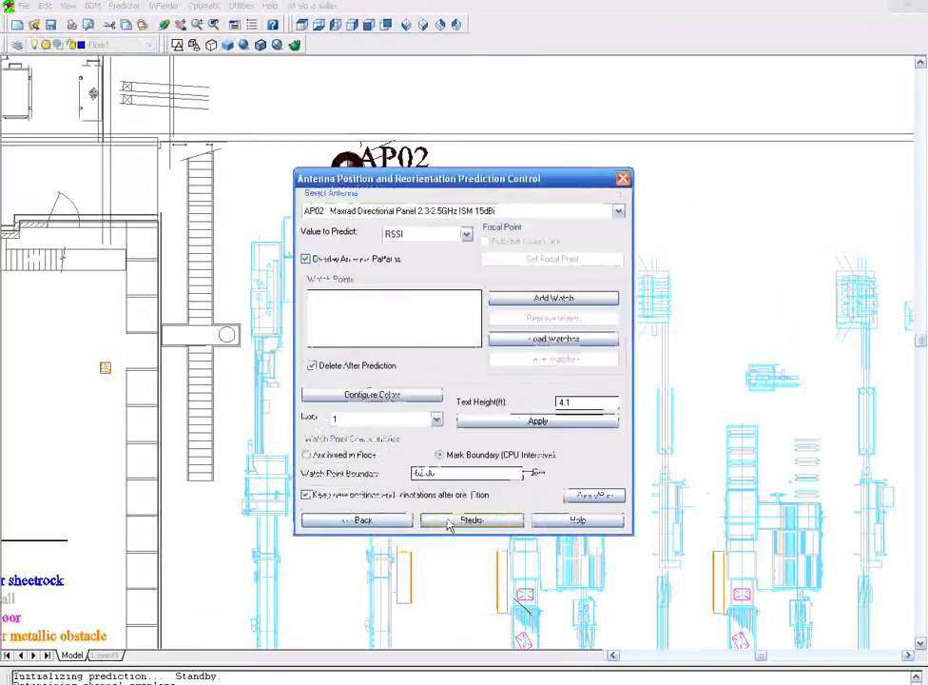
{"action": "left_click", "coordinate": [449, 520]}
- Rotate AP02's antenna about the Z-axis in single-step increments
{"action": "left_click", "coordinate": [713, 249]}
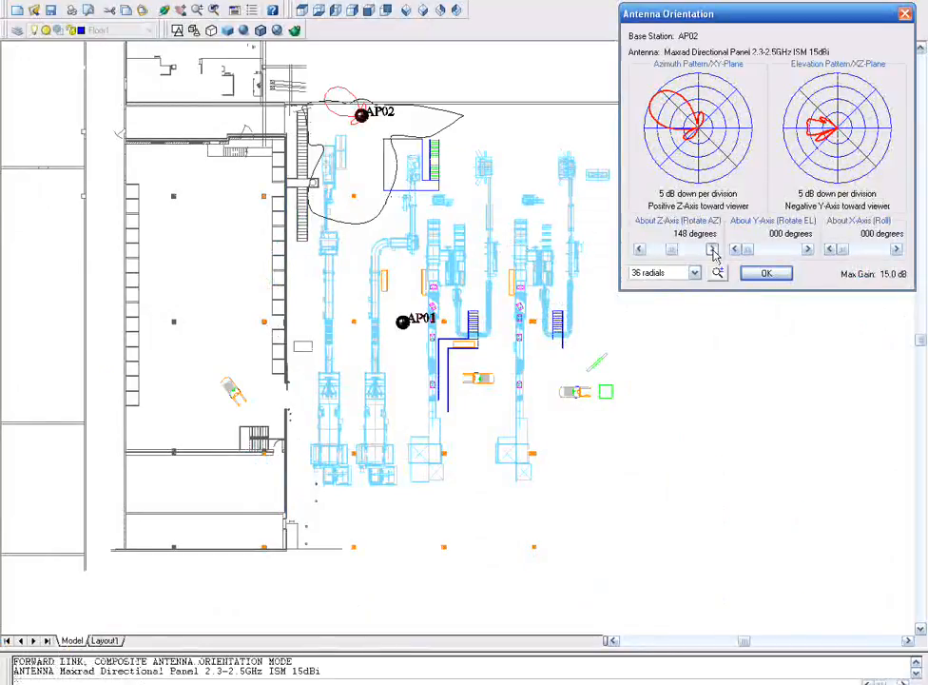
{"action": "left_click", "coordinate": [712, 249]}
{"action": "left_click", "coordinate": [712, 249]}
{"action": "left_click", "coordinate": [712, 249]}
{"action": "left_click", "coordinate": [713, 249]}
{"action": "left_click", "coordinate": [712, 249]}
{"action": "left_click", "coordinate": [712, 249]}
{"action": "left_click", "coordinate": [712, 249]}
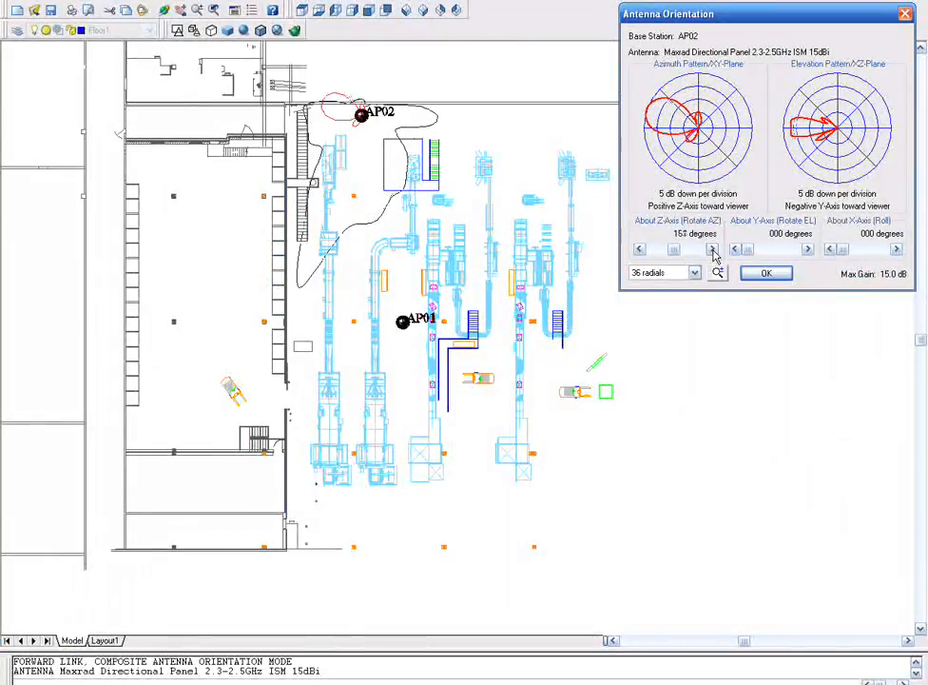
- Rotate AP02's antenna about the Z-axis with the azimuth slider to about 212 degrees and apply the orientation
{"action": "left_click_drag", "start_coordinate": [675, 249], "coordinate": [702, 254]}
{"action": "left_click", "coordinate": [702, 253]}
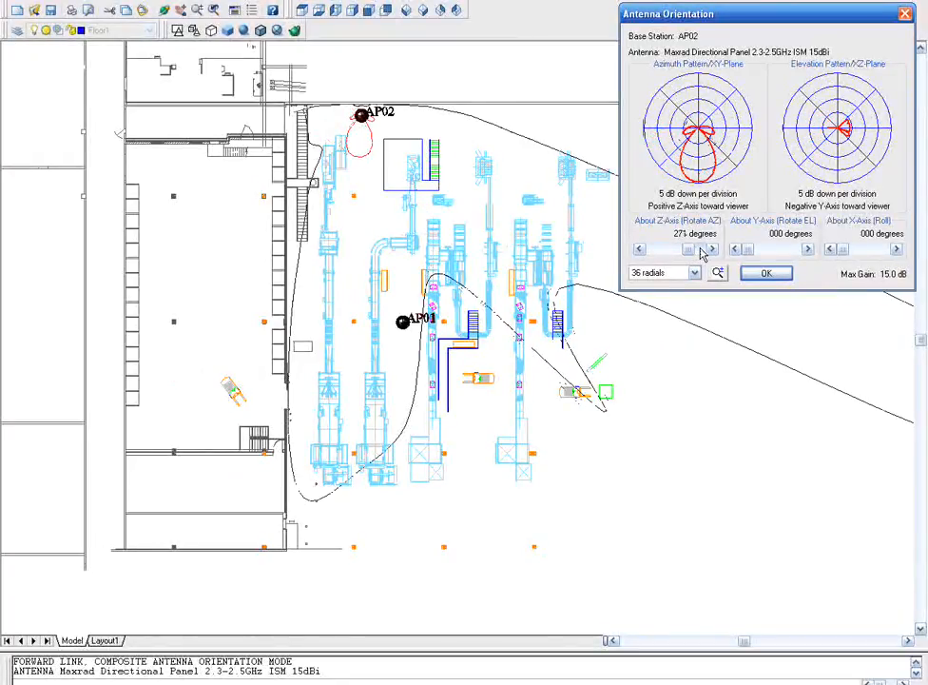
{"action": "left_click", "coordinate": [702, 253]}
{"action": "left_click", "coordinate": [701, 253]}
{"action": "left_click_drag", "start_coordinate": [688, 249], "coordinate": [702, 255]}
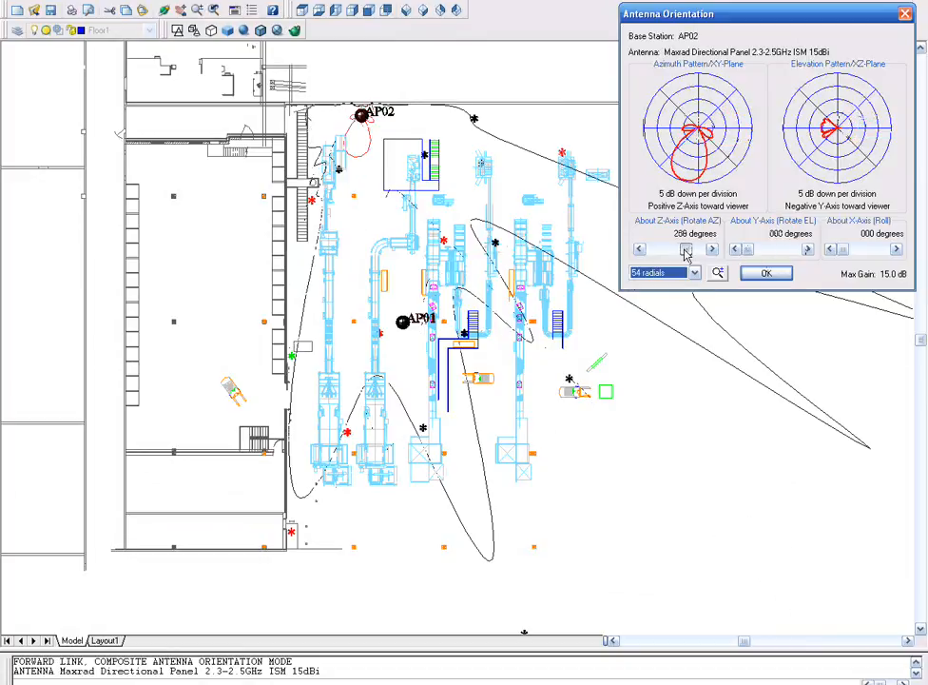
{"action": "left_click_drag", "start_coordinate": [686, 254], "coordinate": [683, 255]}
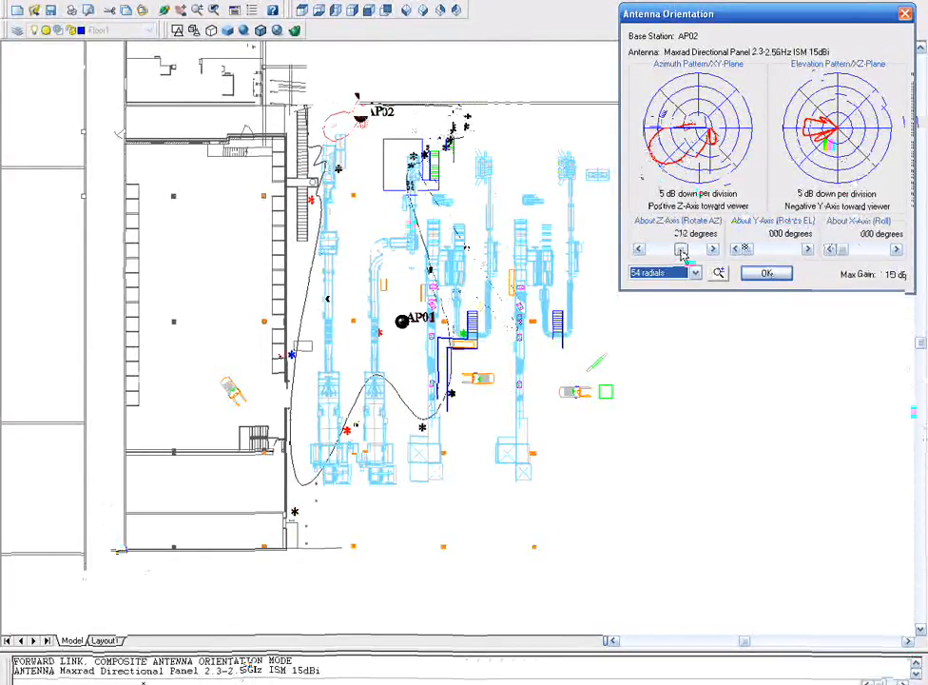
{"action": "left_click", "coordinate": [761, 274]}
{"action": "left_click", "coordinate": [403, 507]}
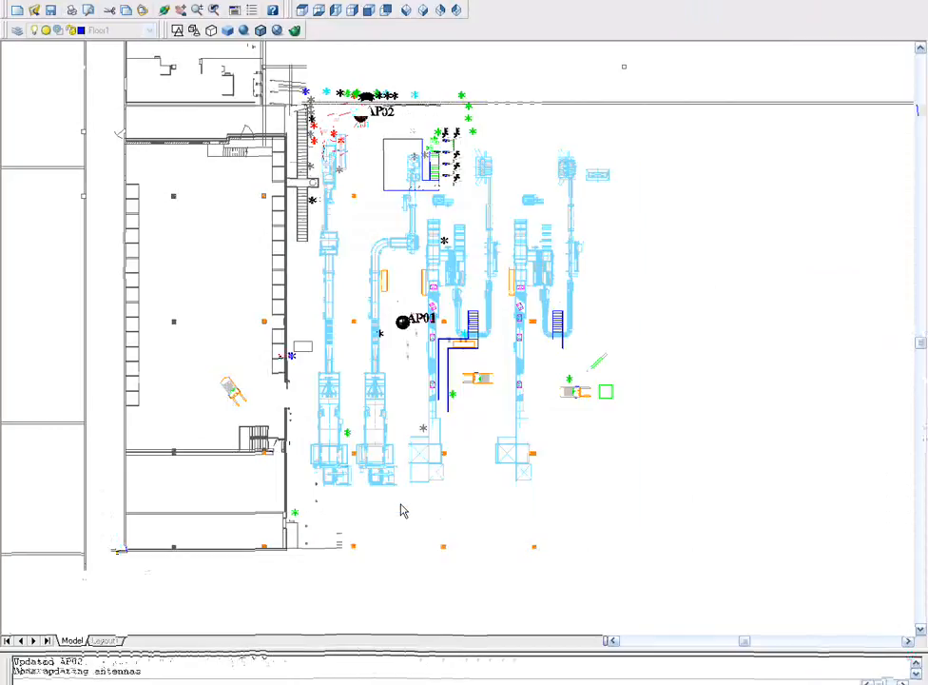
- Open the prediction settings and set the innermost RSSI contour boundary to -62 dBm
{"action": "left_click", "coordinate": [548, 303]}
{"action": "left_click", "coordinate": [539, 329]}
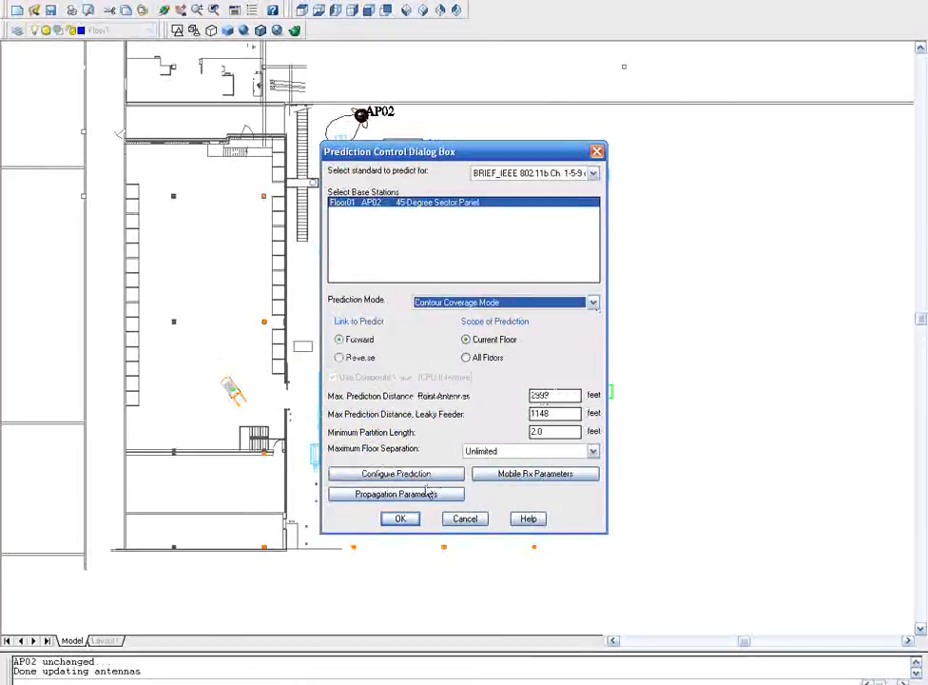
{"action": "left_click", "coordinate": [401, 473]}
{"action": "left_click", "coordinate": [499, 262]}
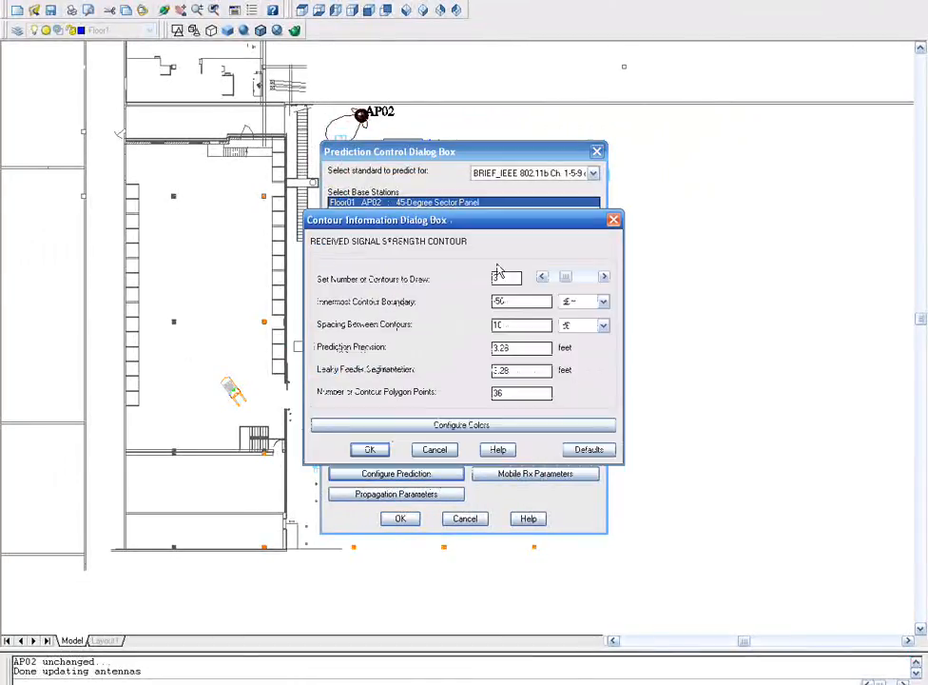
{"action": "type", "text": "-62"}
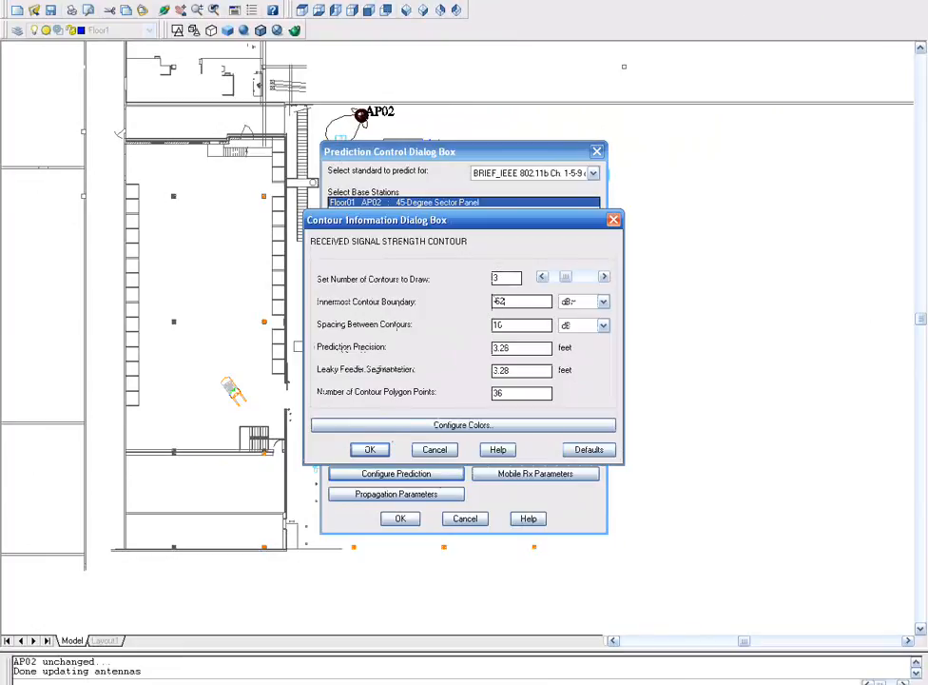
{"action": "left_click", "coordinate": [379, 450]}
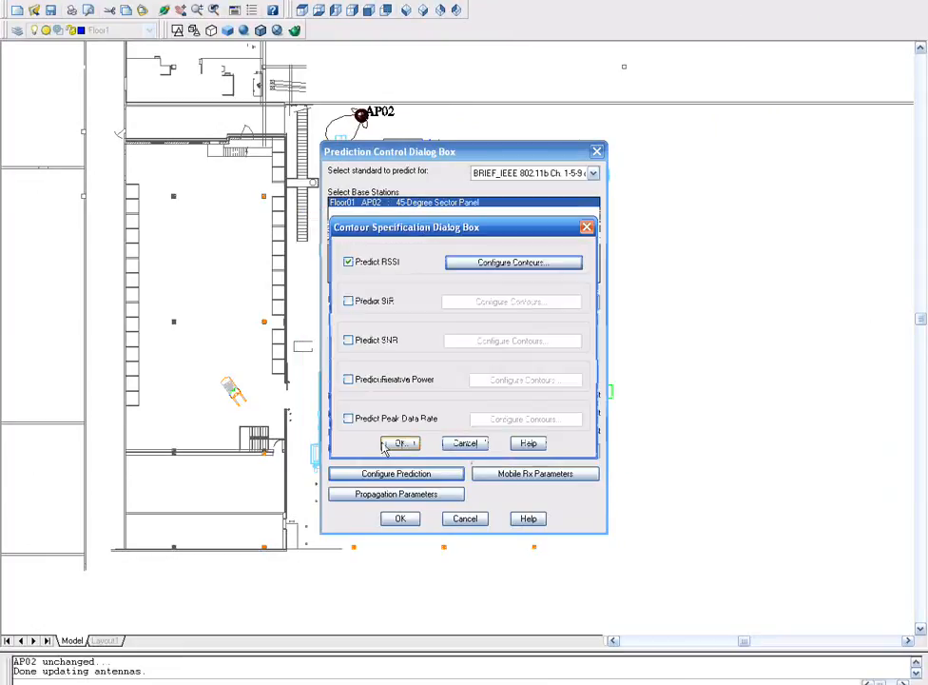
{"action": "left_click", "coordinate": [398, 444]}
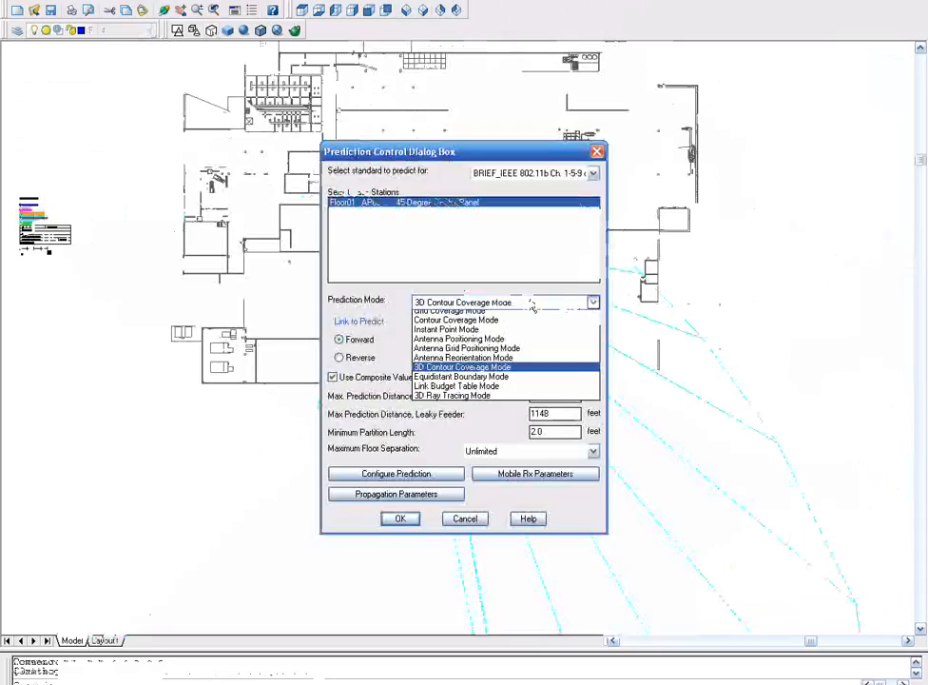
- Run a 3D Ray Tracing Mode prediction for AP02 and display the result as NONCOMPOSITE RSSI
{"action": "left_click", "coordinate": [496, 403]}
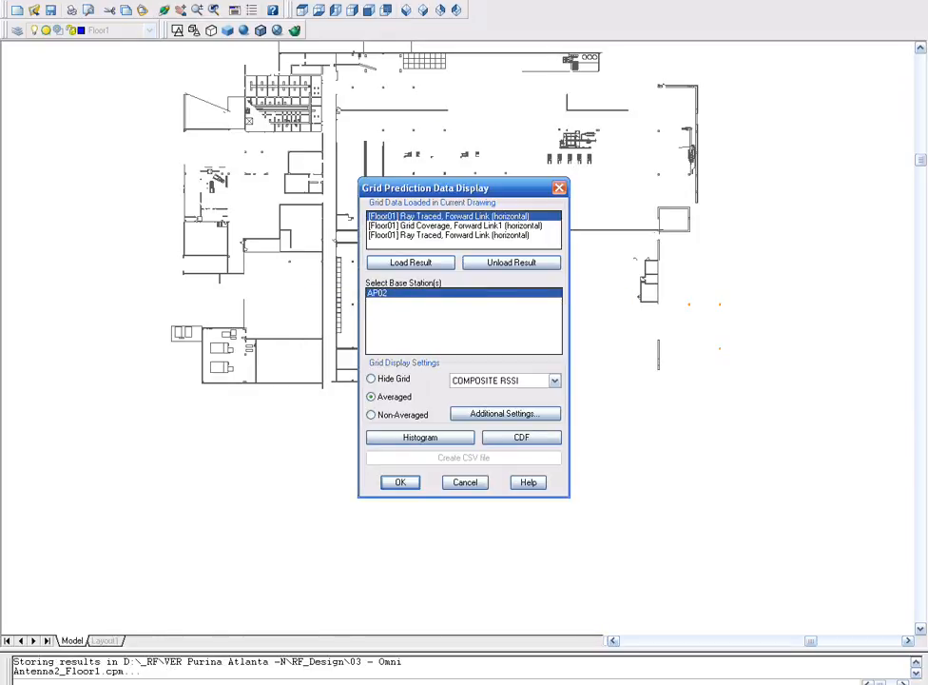
{"action": "left_click", "coordinate": [554, 380]}
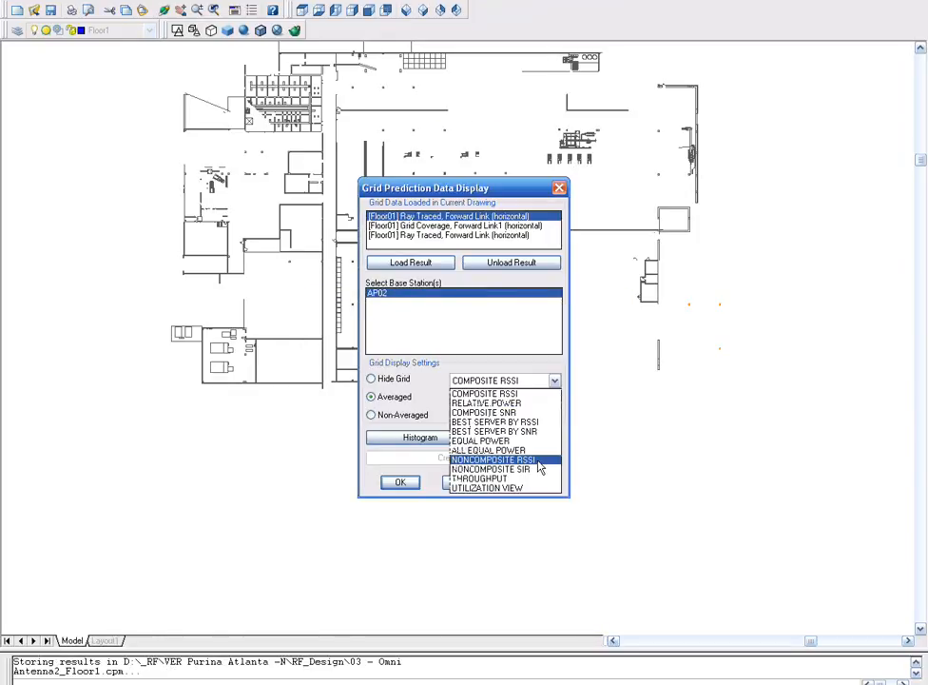
{"action": "left_click", "coordinate": [533, 458]}
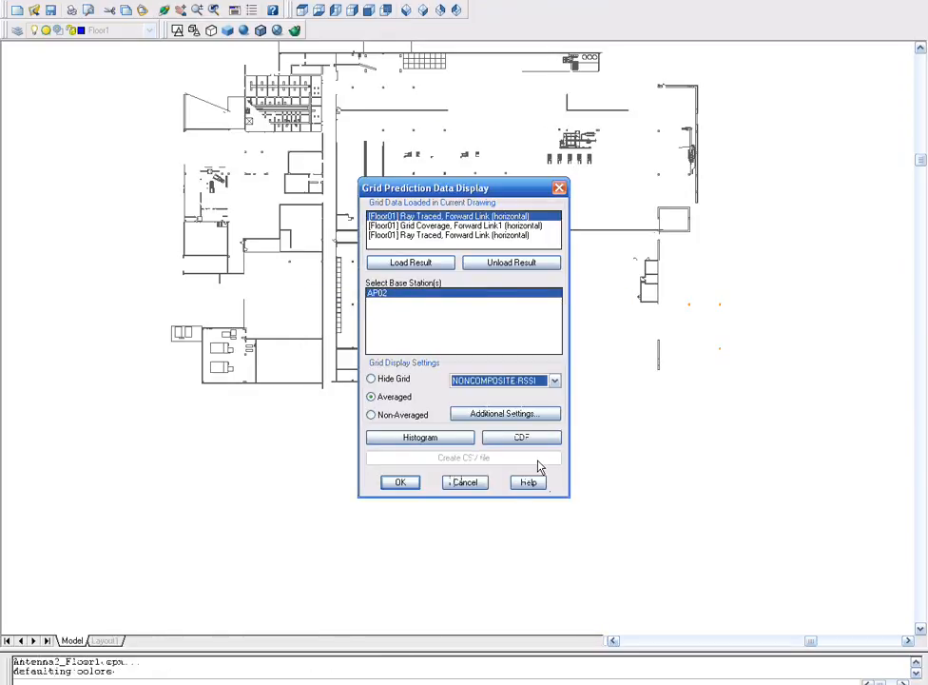
{"action": "left_click", "coordinate": [402, 482]}
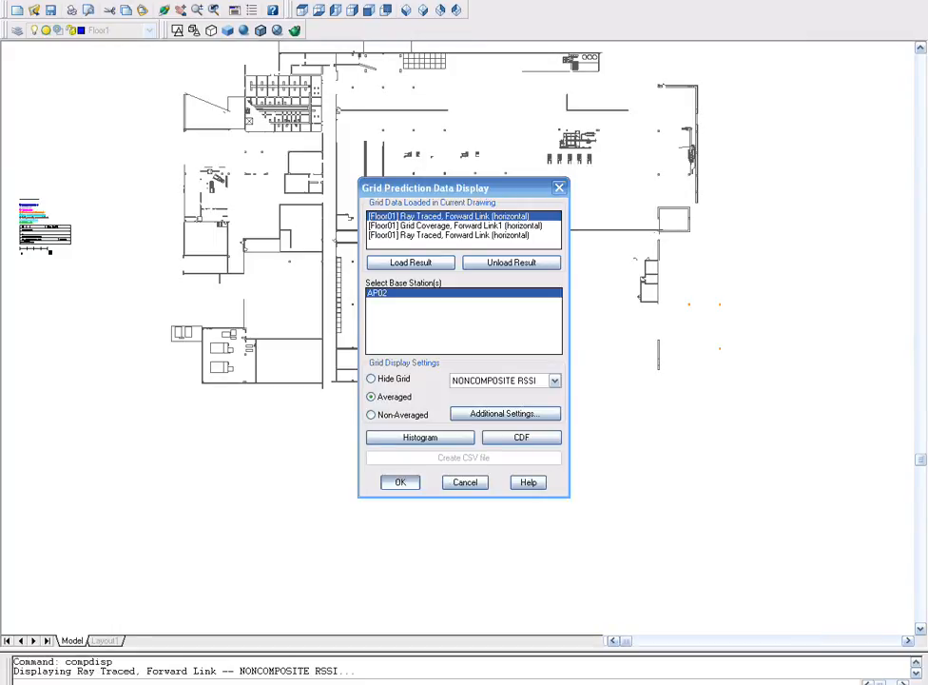
- Examine the ray-traced coverage around AP02 in plan view and in an isometric 3D view
{"action": "scroll", "coordinate": [427, 235], "scroll_direction": "up", "scroll_amount": 5}
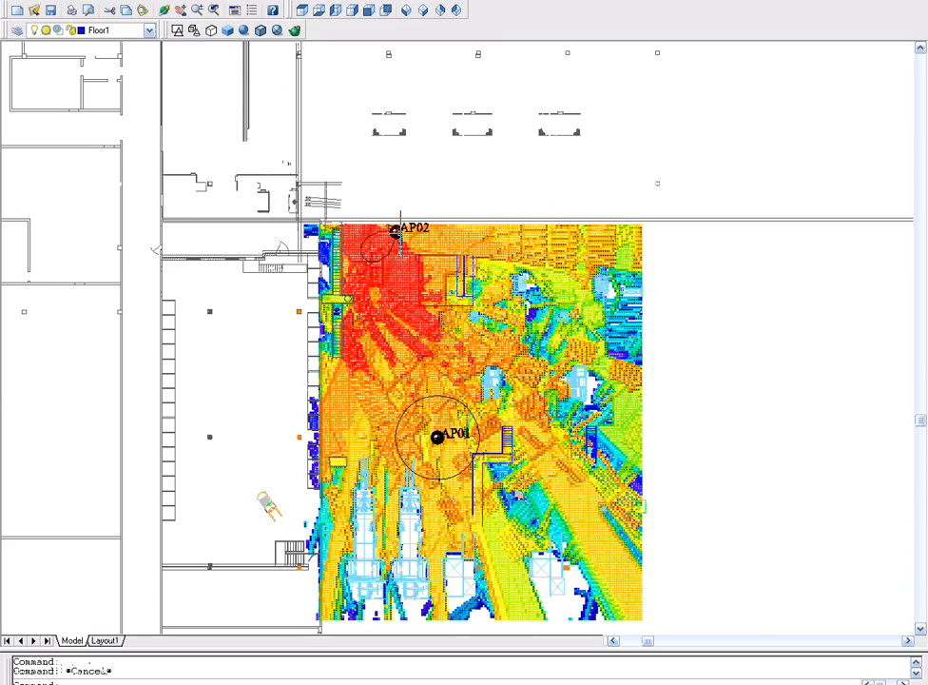
{"action": "scroll", "coordinate": [400, 233], "scroll_direction": "up", "scroll_amount": 3}
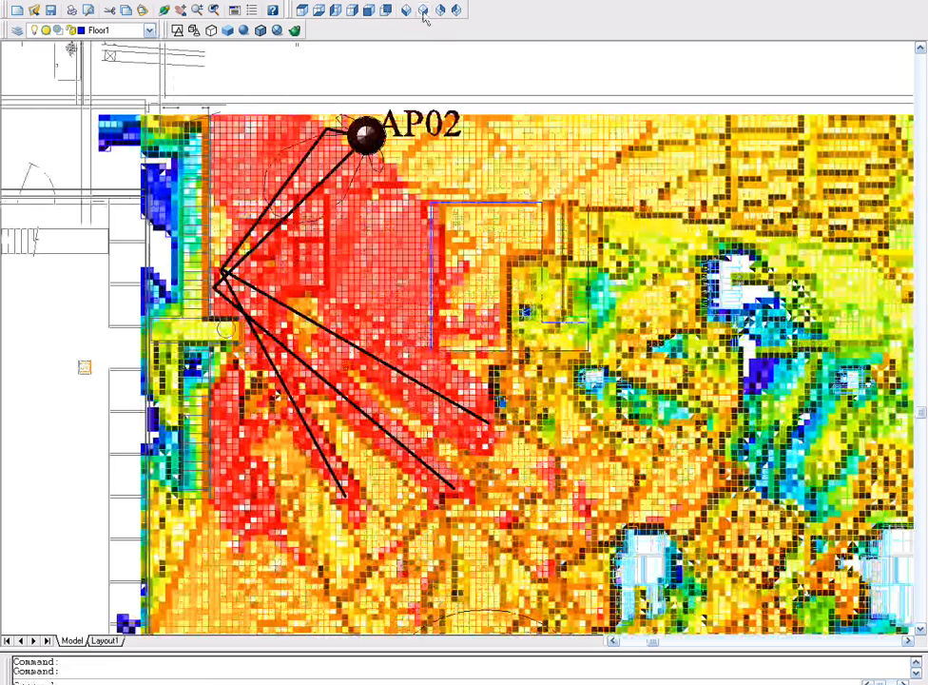
{"action": "left_click", "coordinate": [423, 12]}
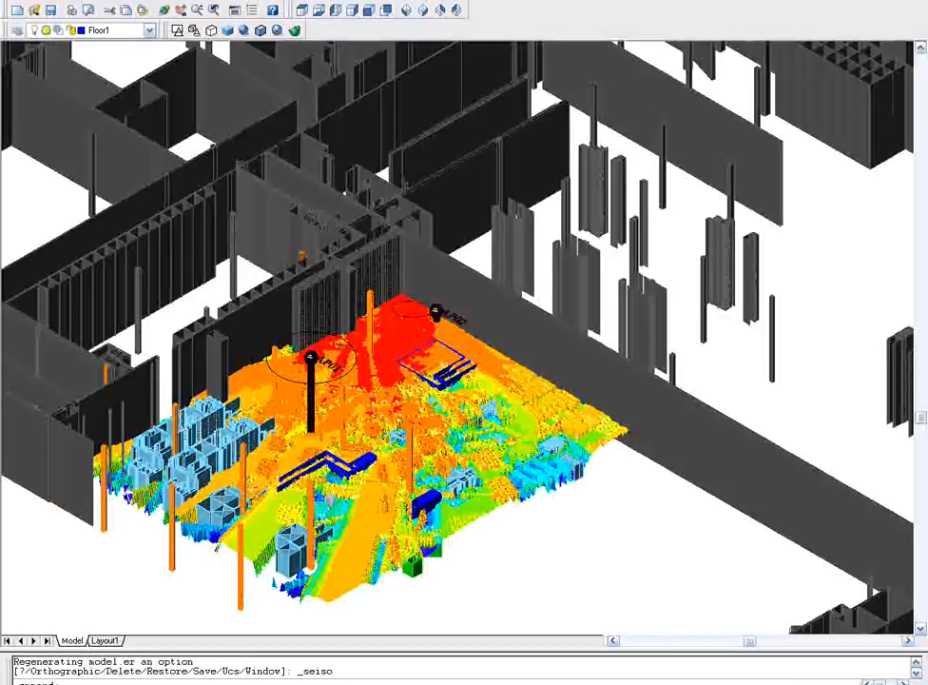
{"action": "scroll", "coordinate": [404, 285], "scroll_direction": "up", "scroll_amount": 2}
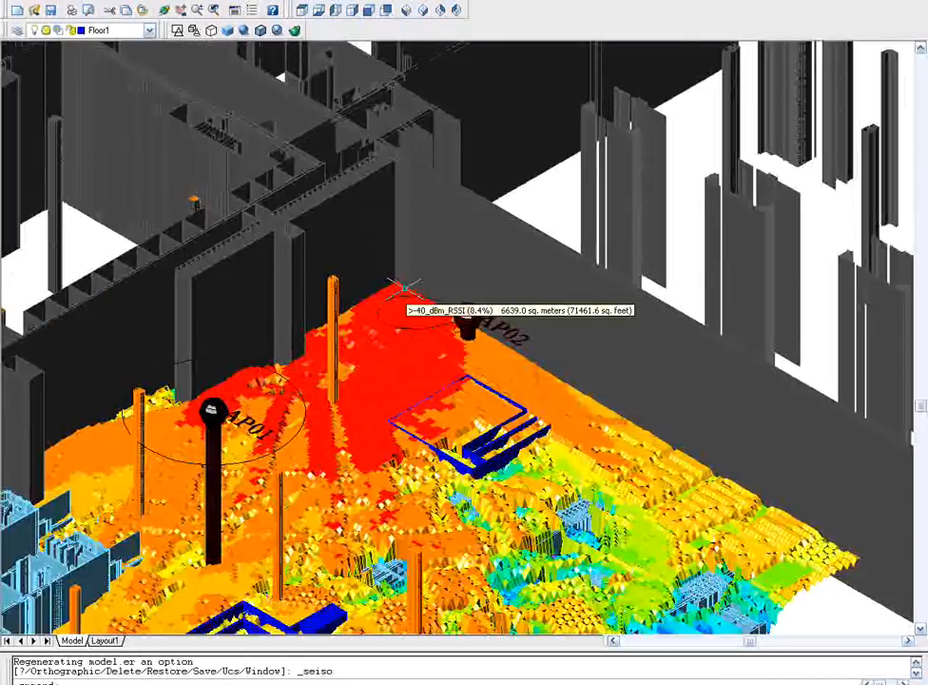
{"action": "scroll", "coordinate": [404, 285], "scroll_direction": "up", "scroll_amount": 1}
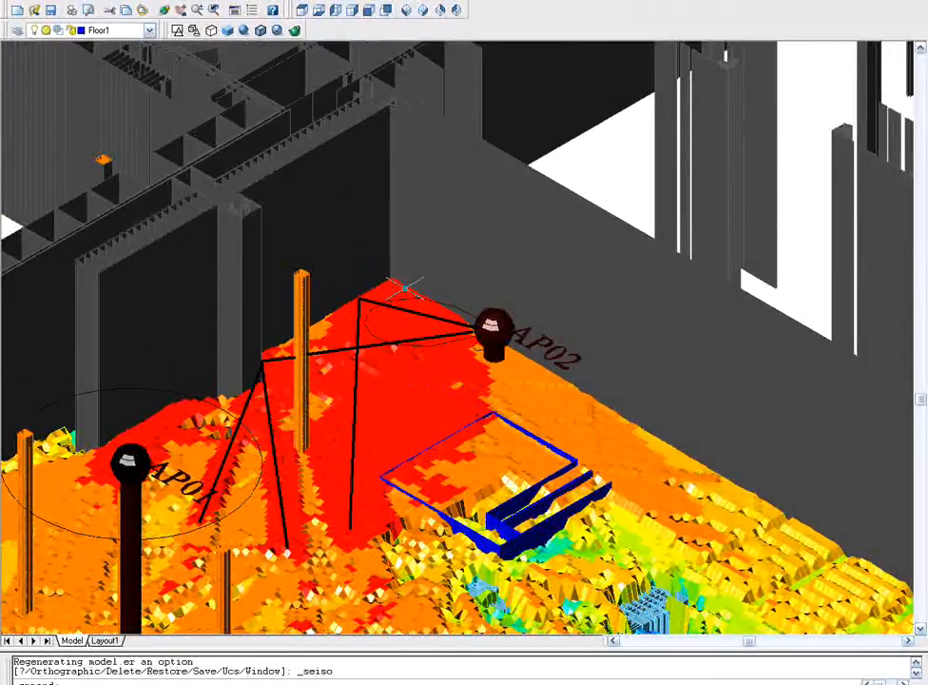
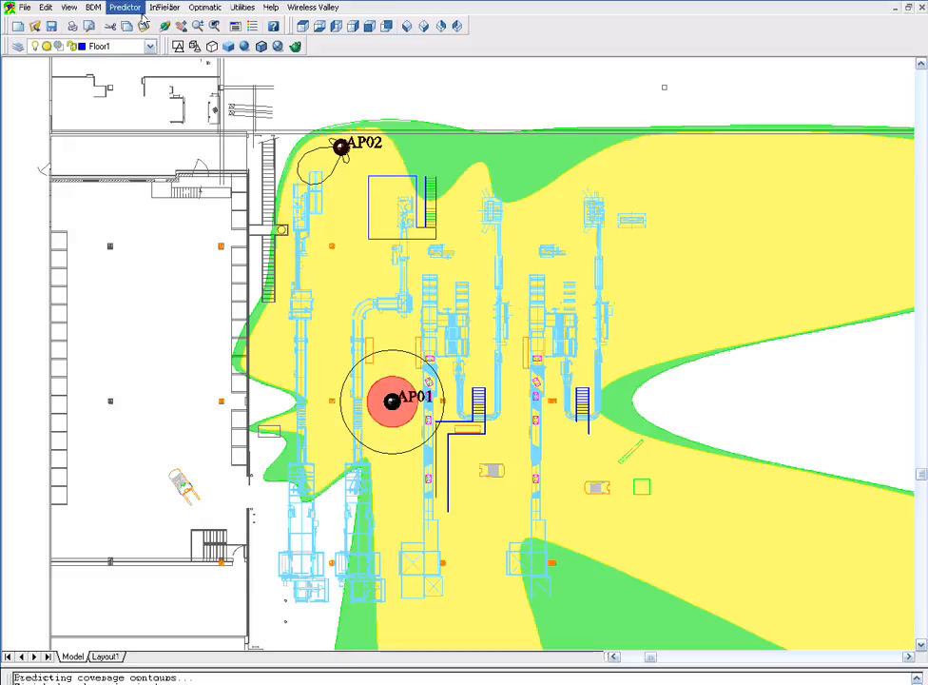
- Run a Contour Coverage Mode prediction for AP02 on the current floor
{"action": "left_click", "coordinate": [124, 8]}
{"action": "left_click", "coordinate": [171, 128]}
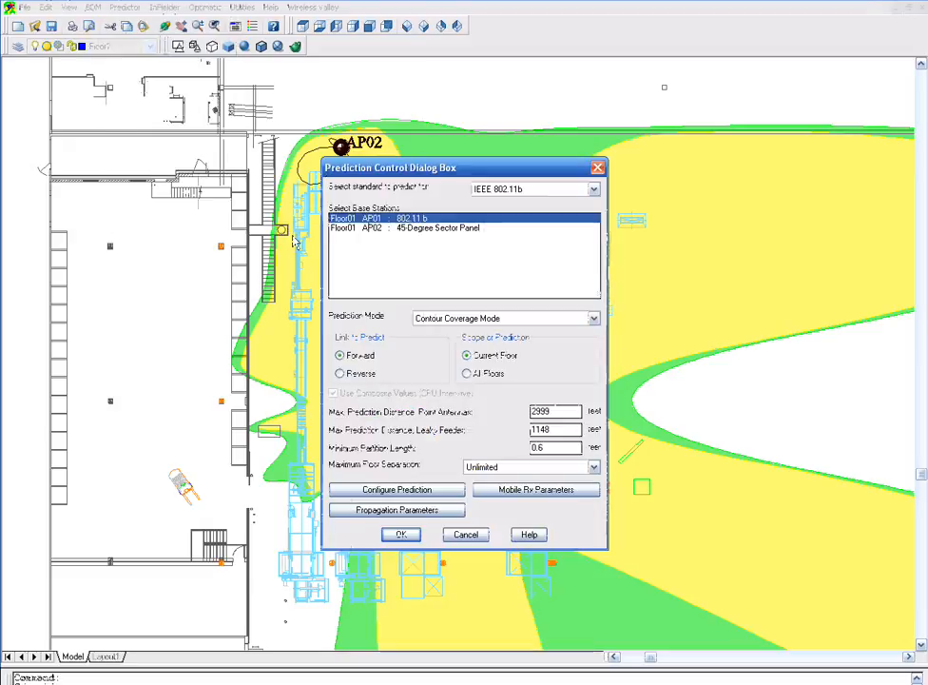
{"action": "left_click", "coordinate": [360, 229]}
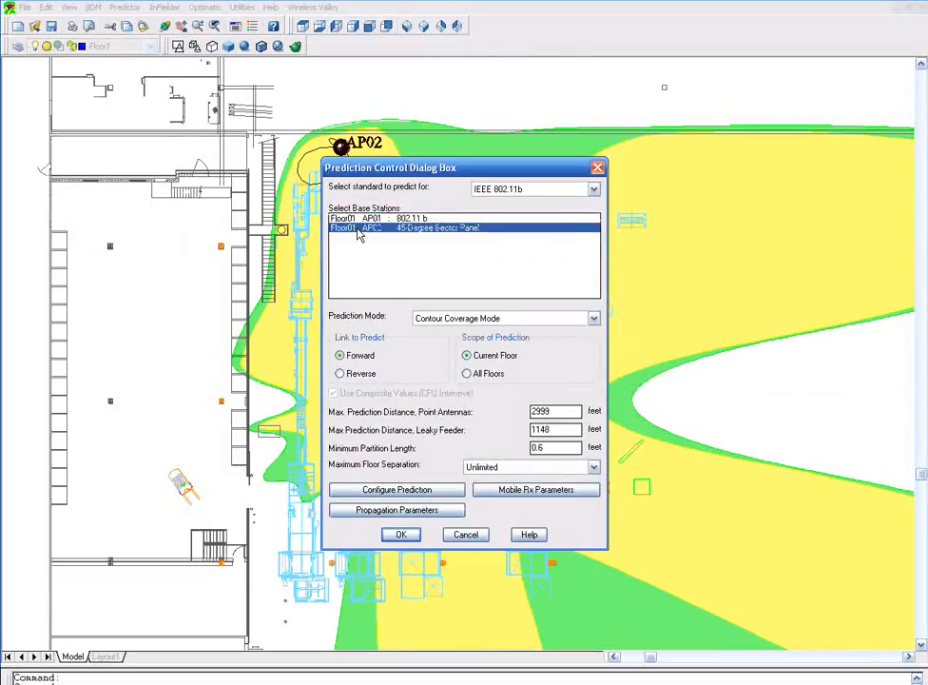
{"action": "left_click", "coordinate": [401, 534]}
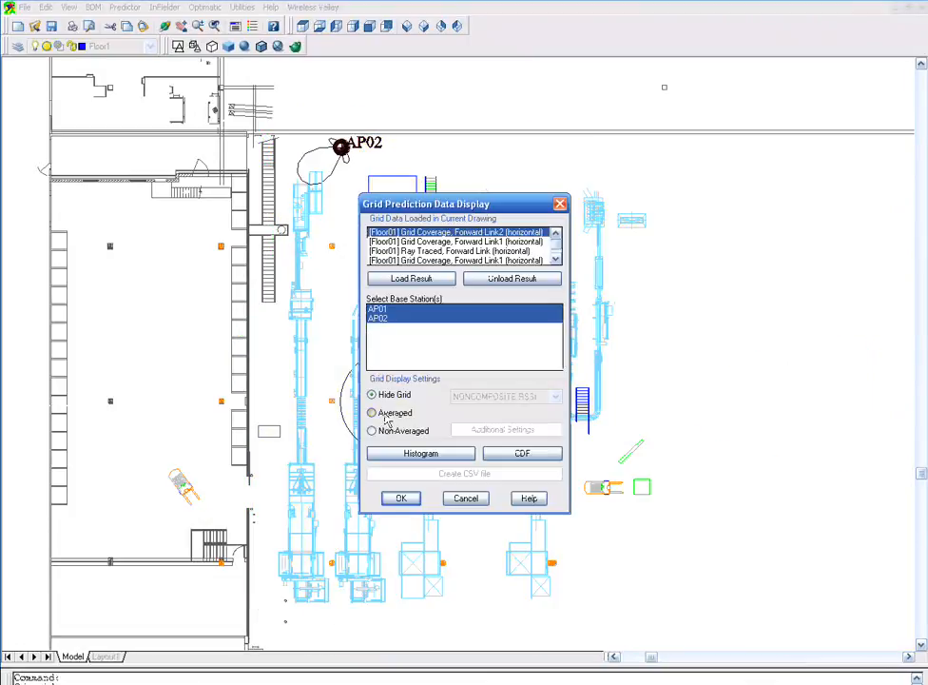
- Display the grid coverage for AP01 and AP02 as COMPOSITE SNR
{"action": "left_click", "coordinate": [372, 413]}
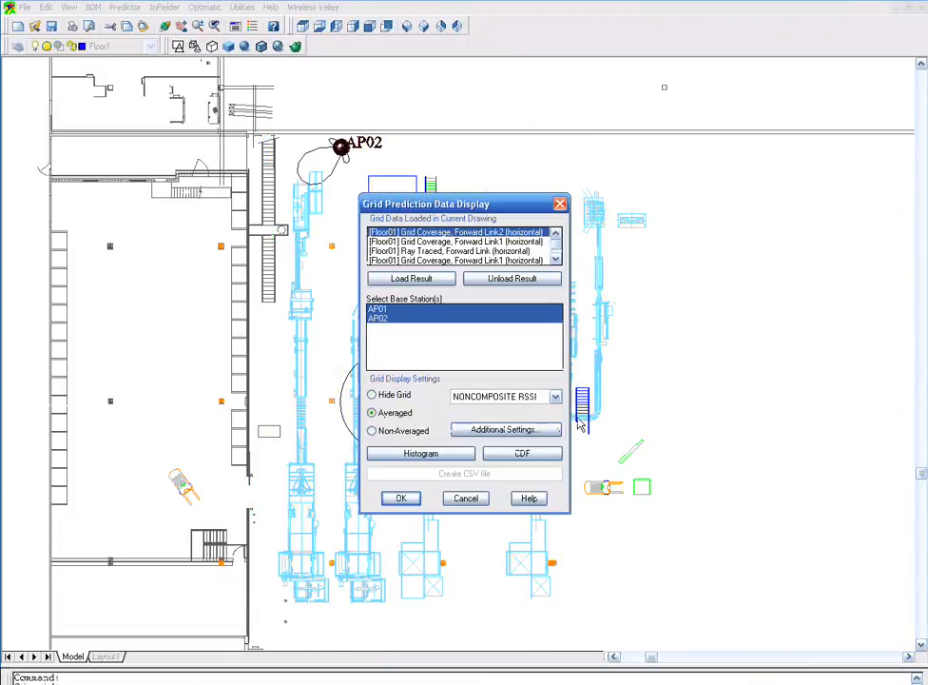
{"action": "left_click", "coordinate": [555, 396]}
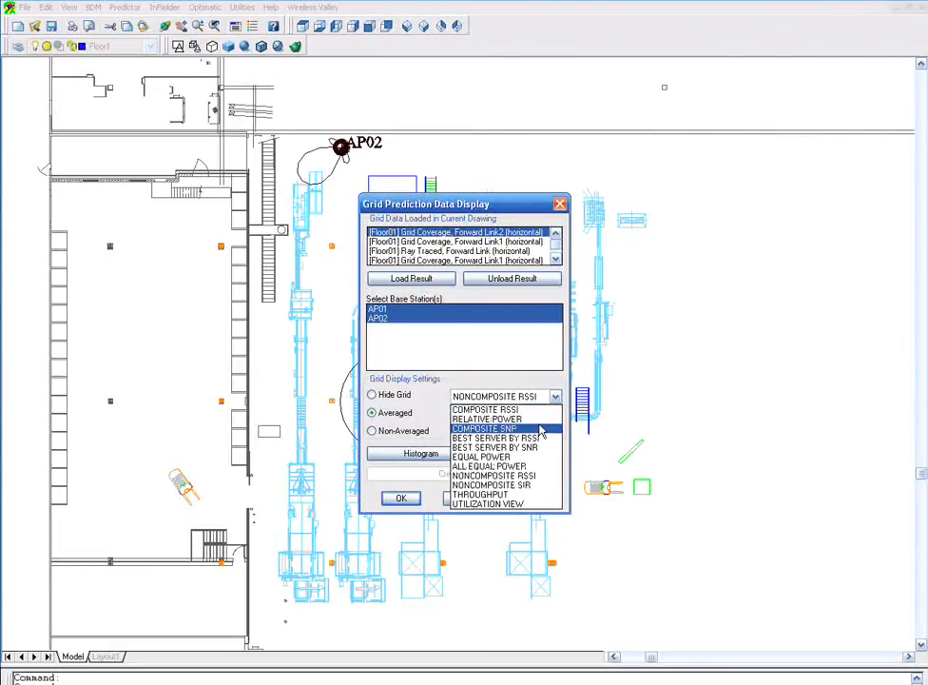
{"action": "left_click", "coordinate": [541, 429]}
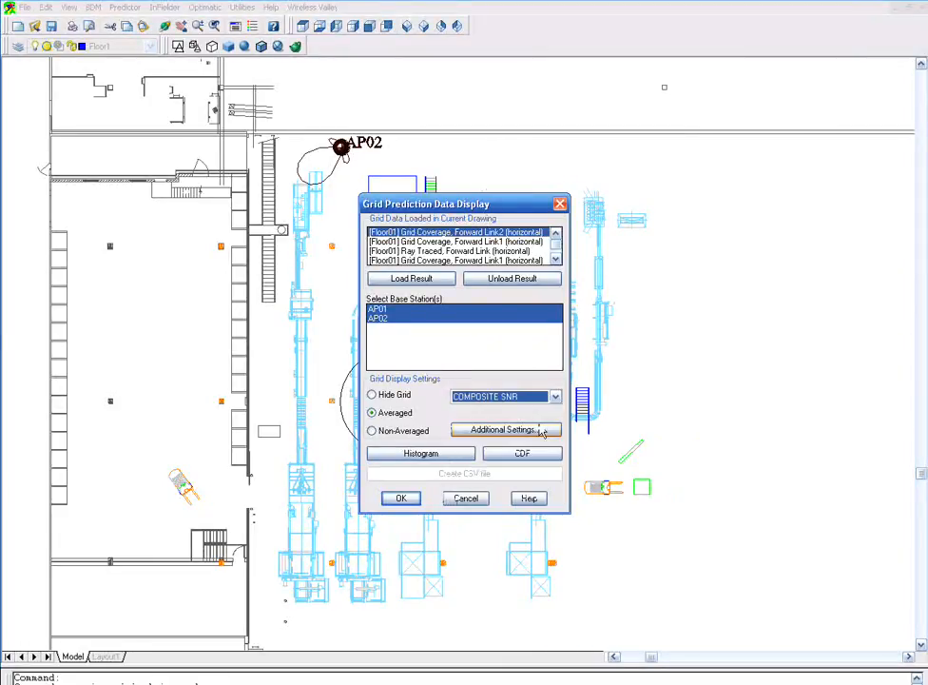
{"action": "left_click", "coordinate": [414, 500]}
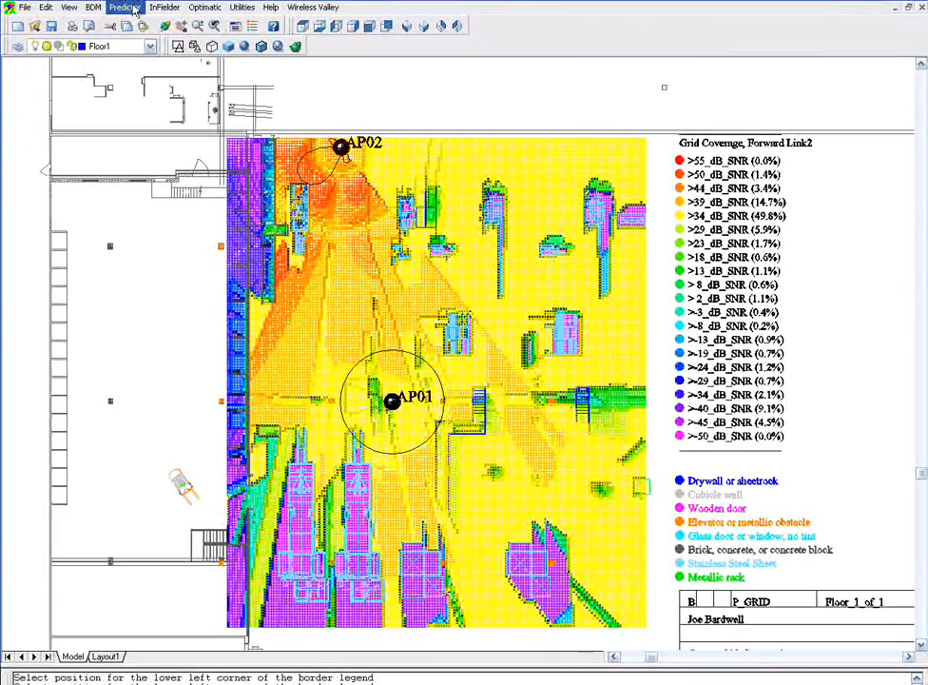
- Switch the grid coverage display to NONCOMPOSITE SIR
{"action": "left_click", "coordinate": [133, 8]}
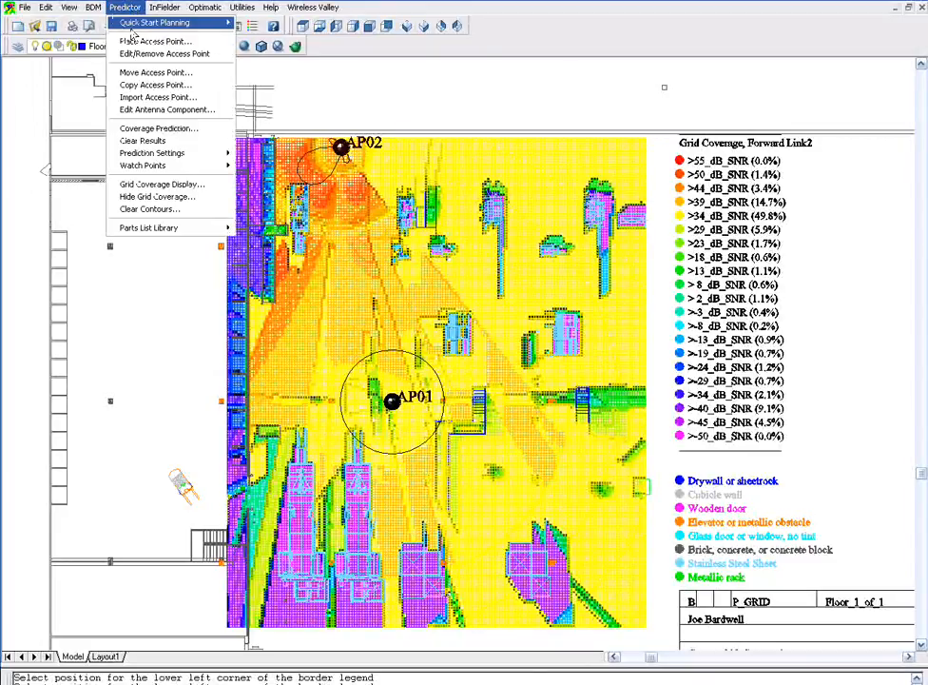
{"action": "mouse_move", "coordinate": [132, 29]}
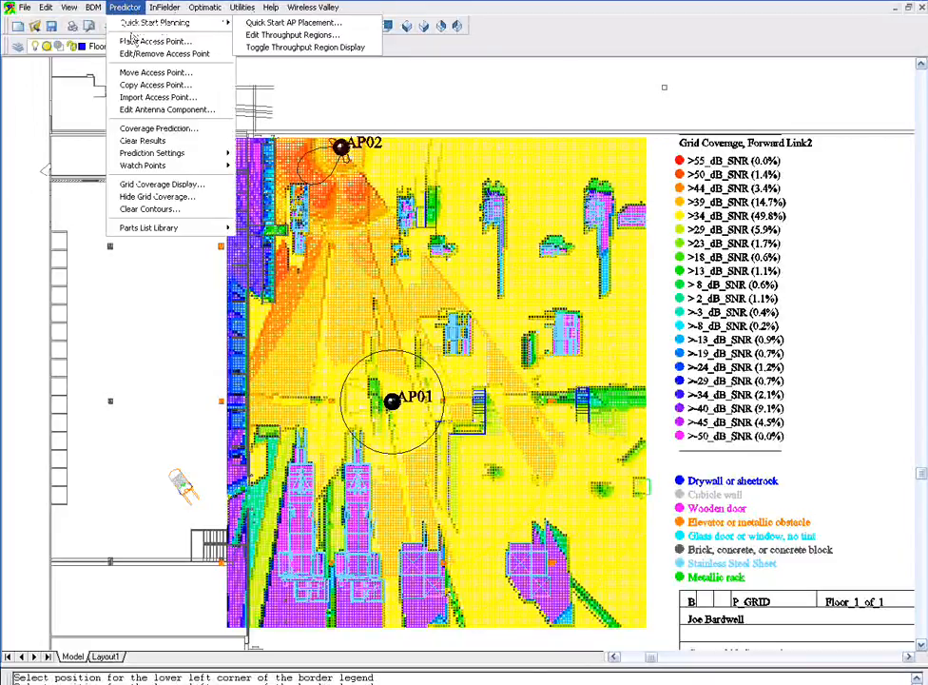
{"action": "left_click", "coordinate": [143, 141]}
{"action": "left_click", "coordinate": [555, 396]}
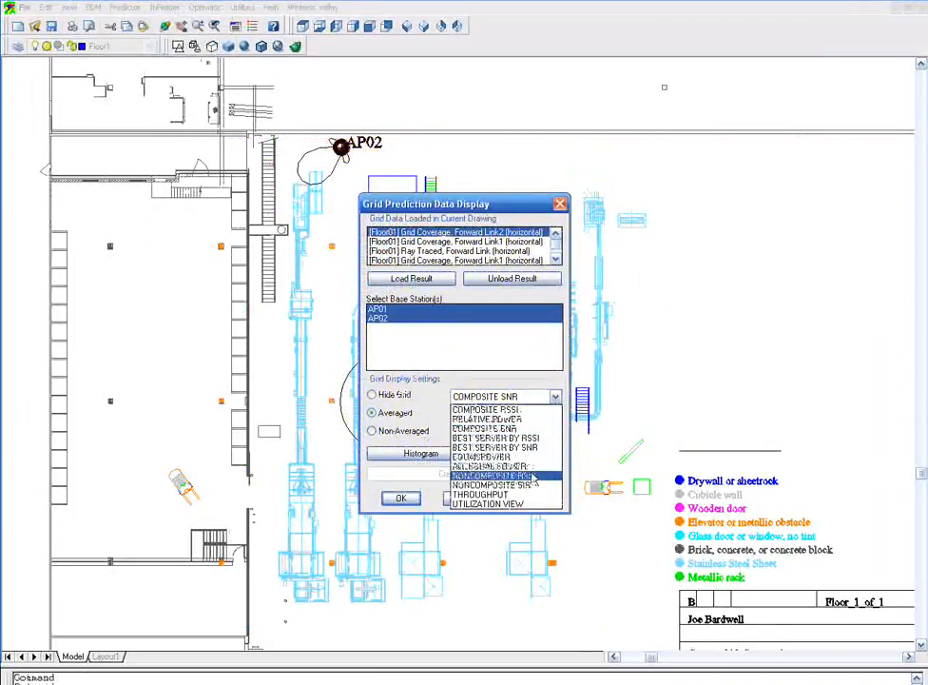
{"action": "left_click", "coordinate": [534, 484]}
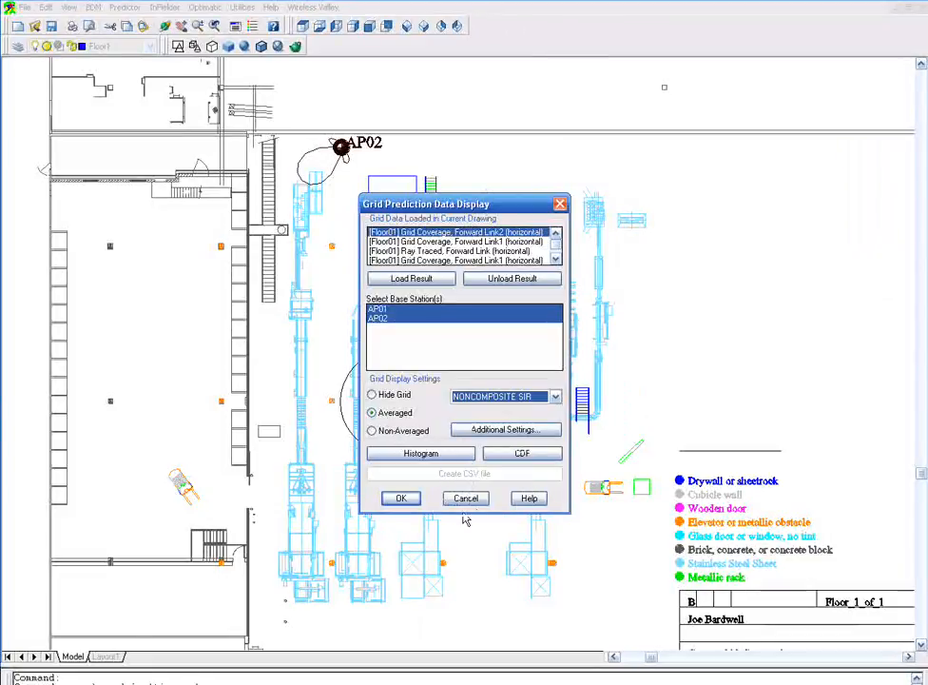
{"action": "left_click", "coordinate": [401, 498]}
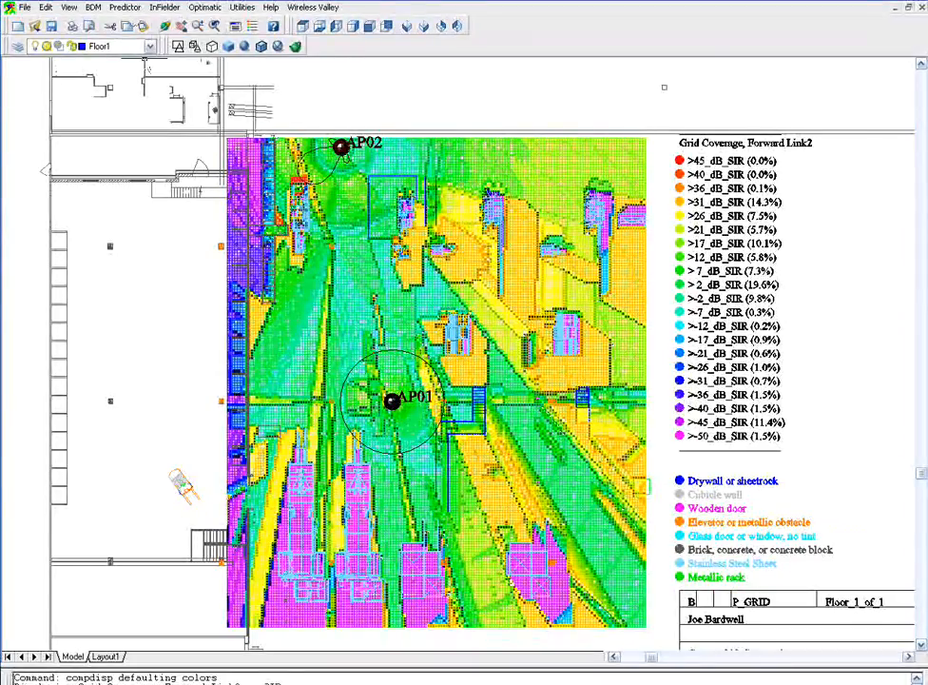
- Clear the prediction results from the drawing
{"action": "left_click", "coordinate": [124, 7]}
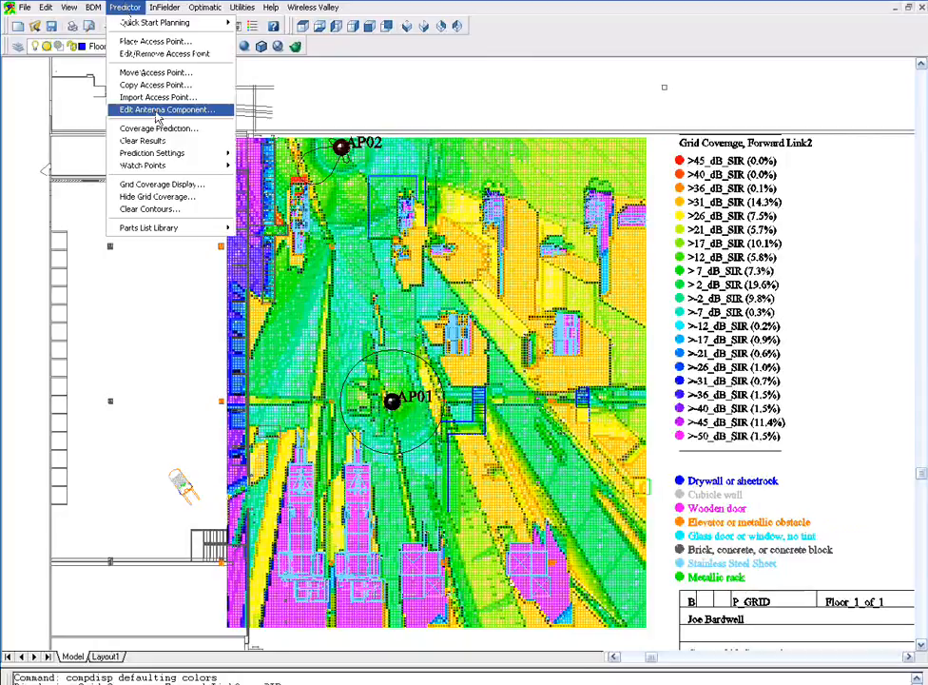
{"action": "left_click", "coordinate": [152, 141]}
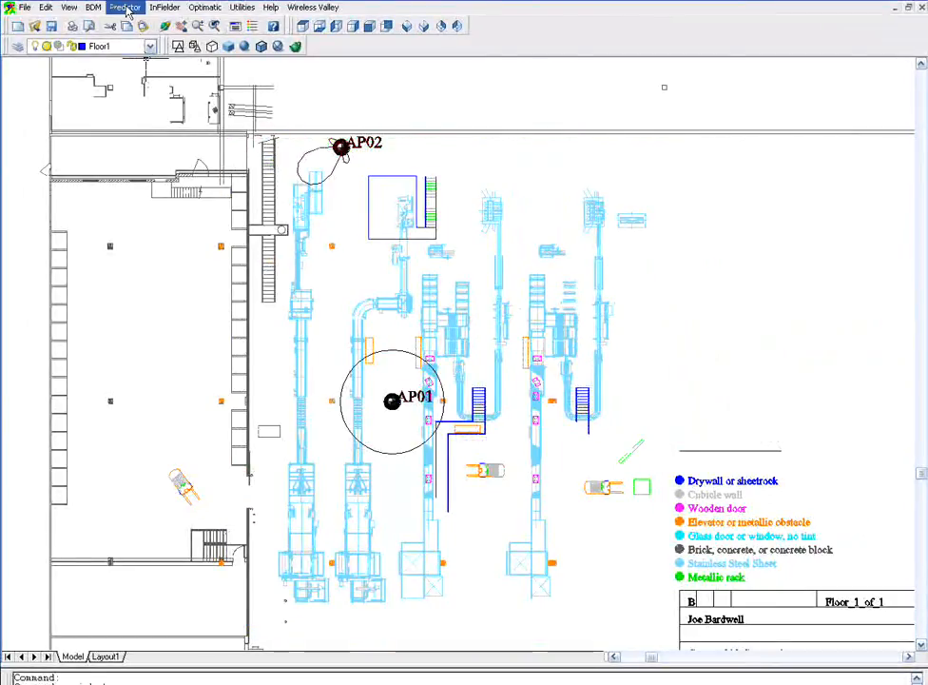
- Edit AP02 and set its active channel to 6 (2.437 GHz)
{"action": "left_click", "coordinate": [126, 9]}
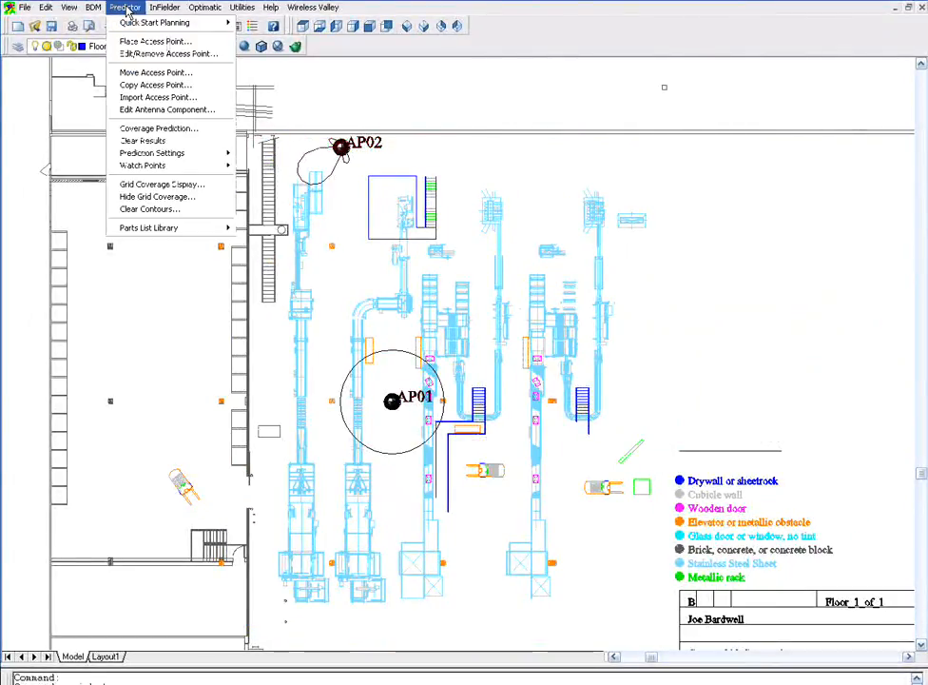
{"action": "left_click", "coordinate": [146, 54]}
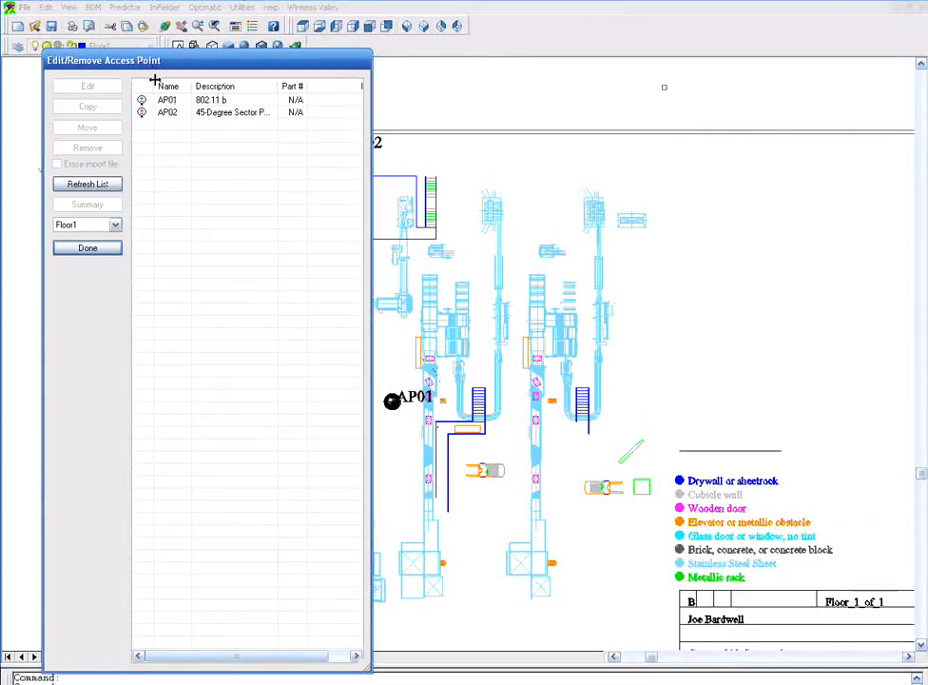
{"action": "double_click", "coordinate": [146, 115]}
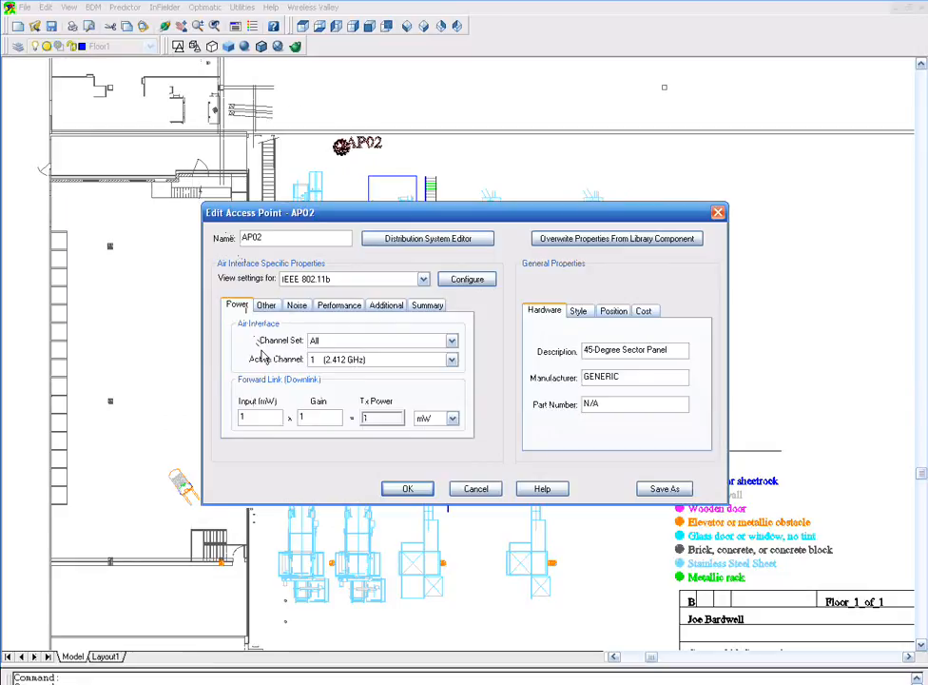
{"action": "left_click", "coordinate": [452, 361]}
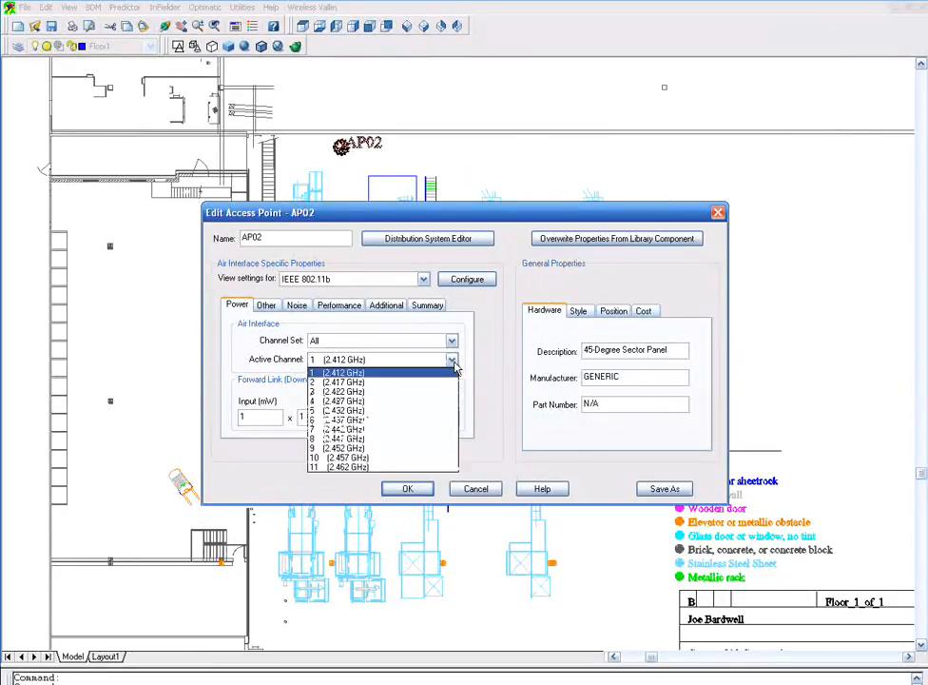
{"action": "left_click", "coordinate": [428, 420]}
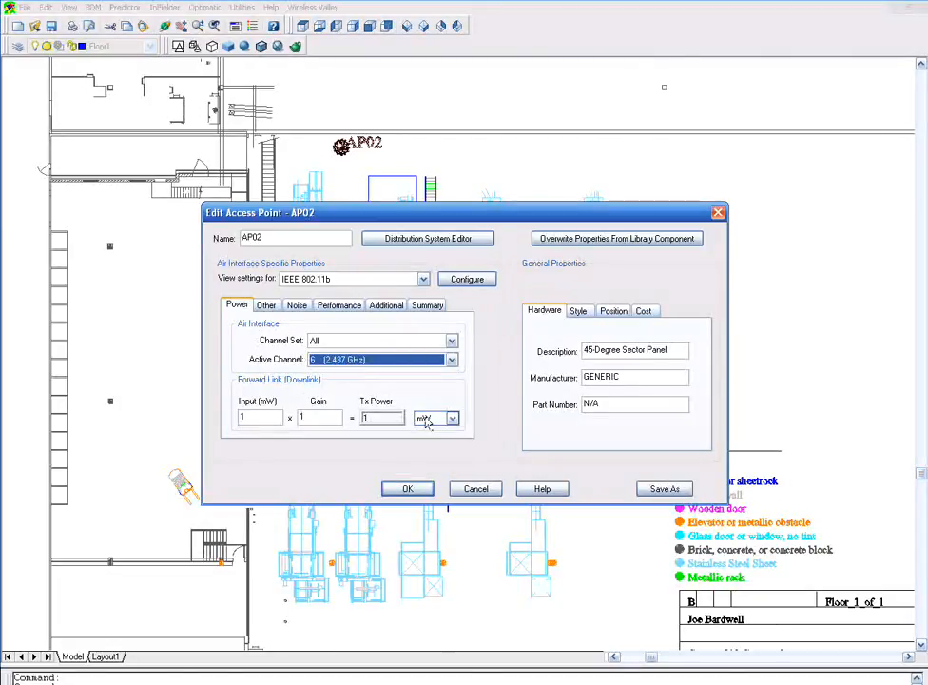
{"action": "left_click", "coordinate": [408, 489]}
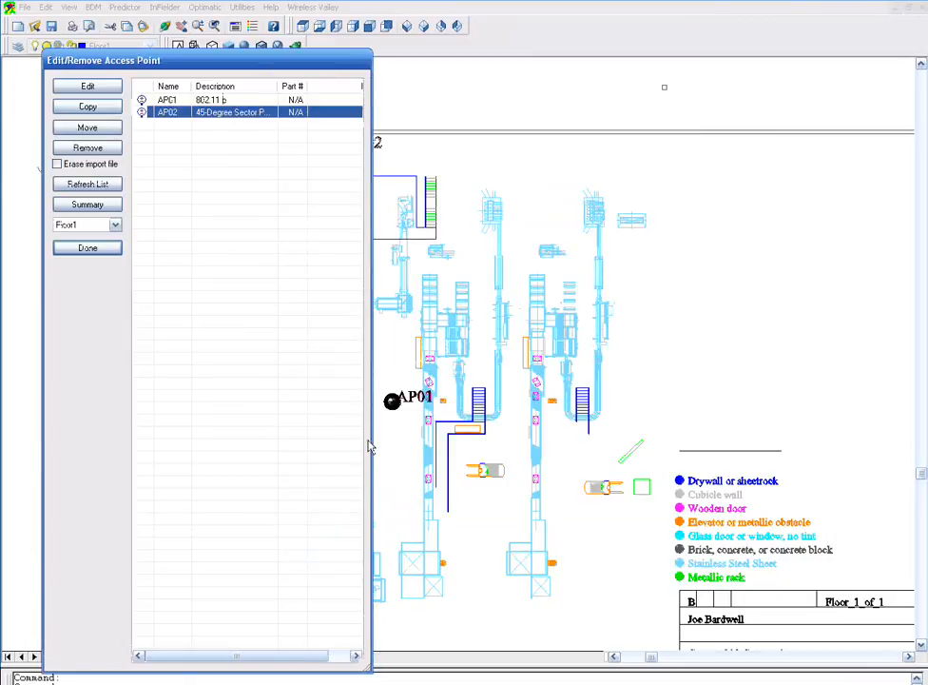
{"action": "left_click", "coordinate": [109, 250]}
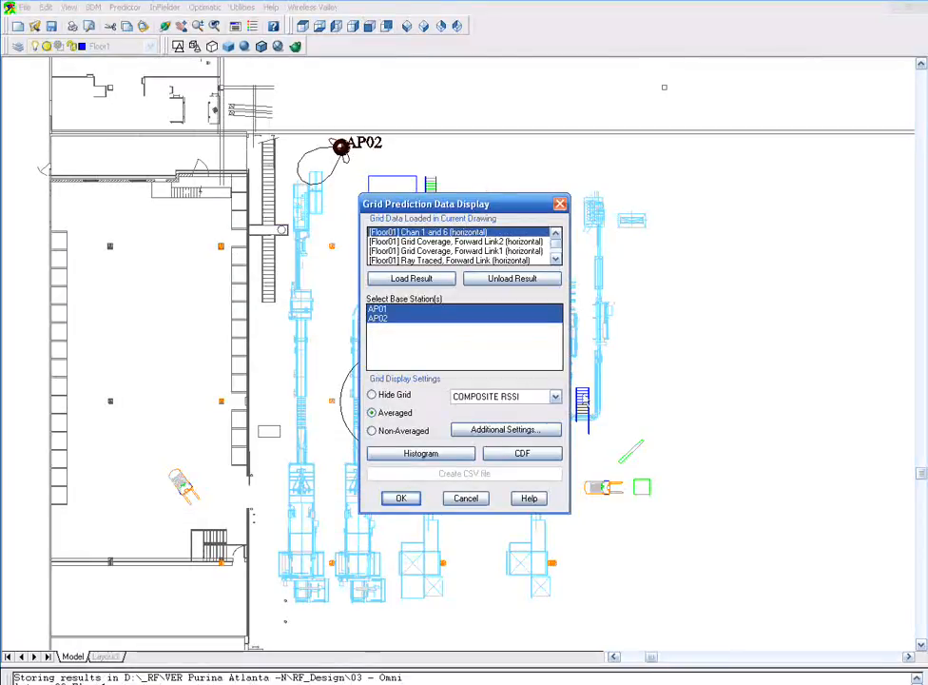
- Display the Chan 1 and 6 grid result as NONCOMPOSITE SIR
{"action": "left_click", "coordinate": [556, 398]}
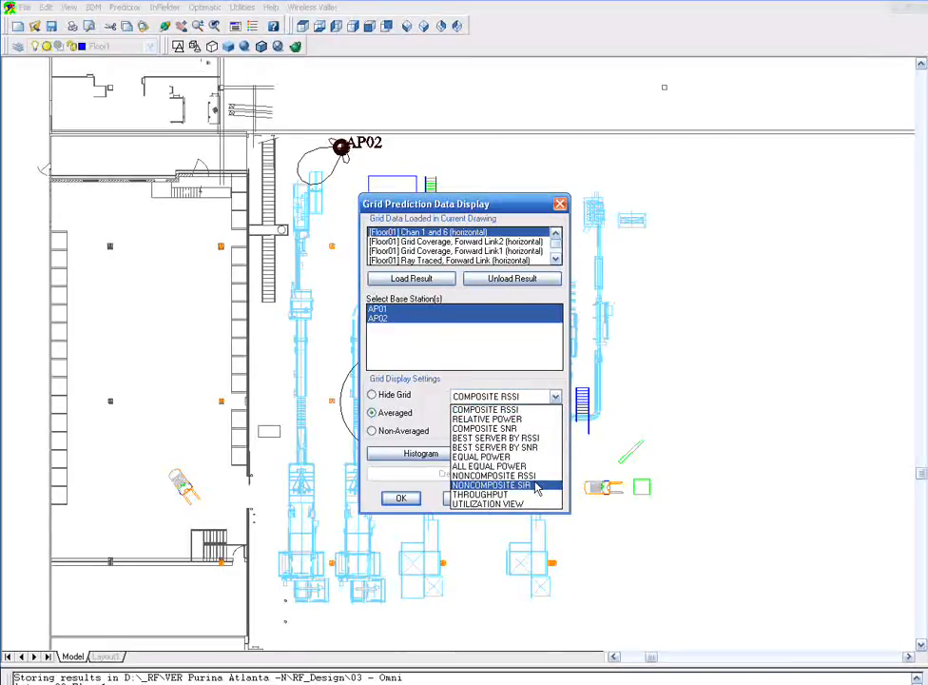
{"action": "left_click", "coordinate": [537, 486]}
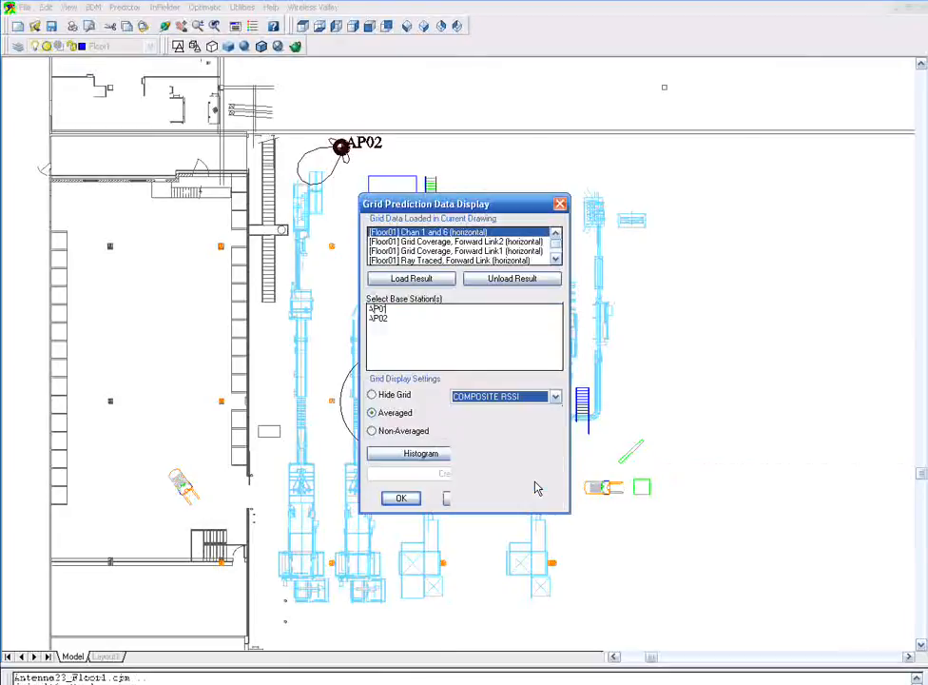
{"action": "left_click", "coordinate": [407, 499]}
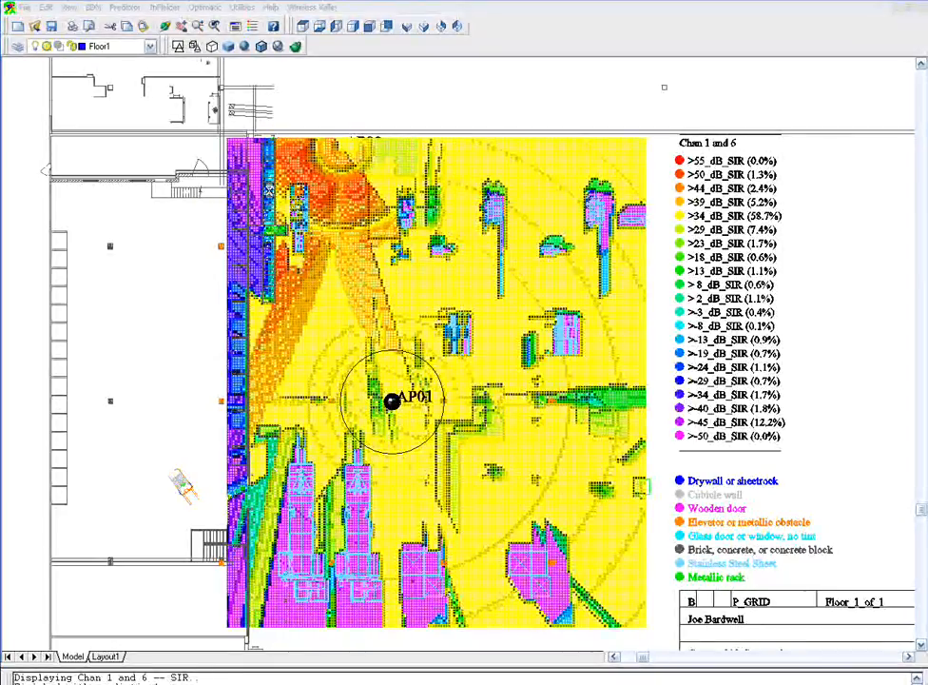
- Move the forklift and its green box up into the aisle beside the curved conveyor
{"action": "left_click", "coordinate": [425, 27]}
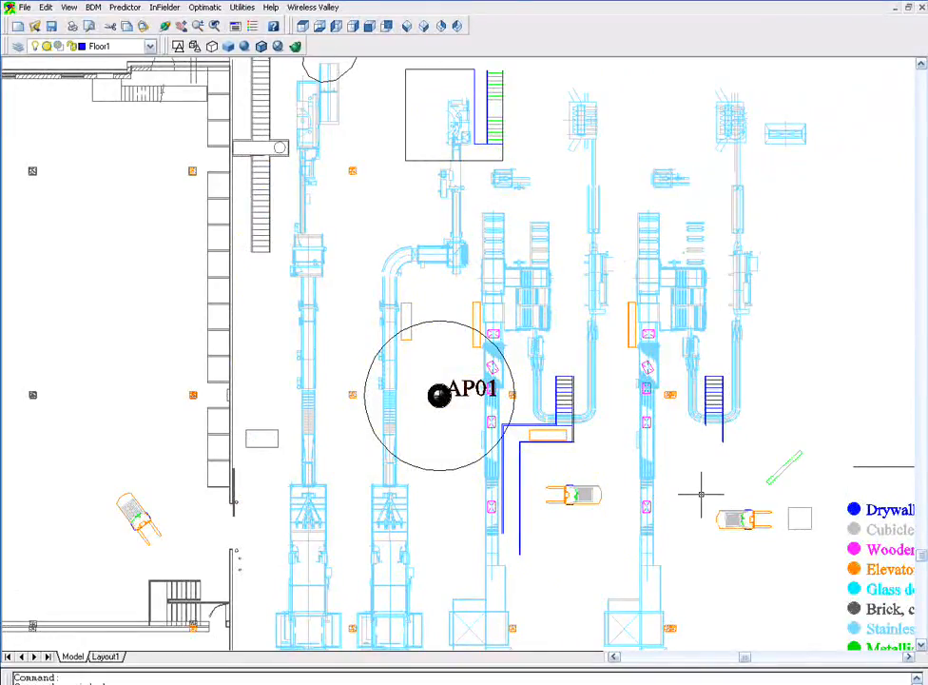
{"action": "left_click", "coordinate": [702, 493]}
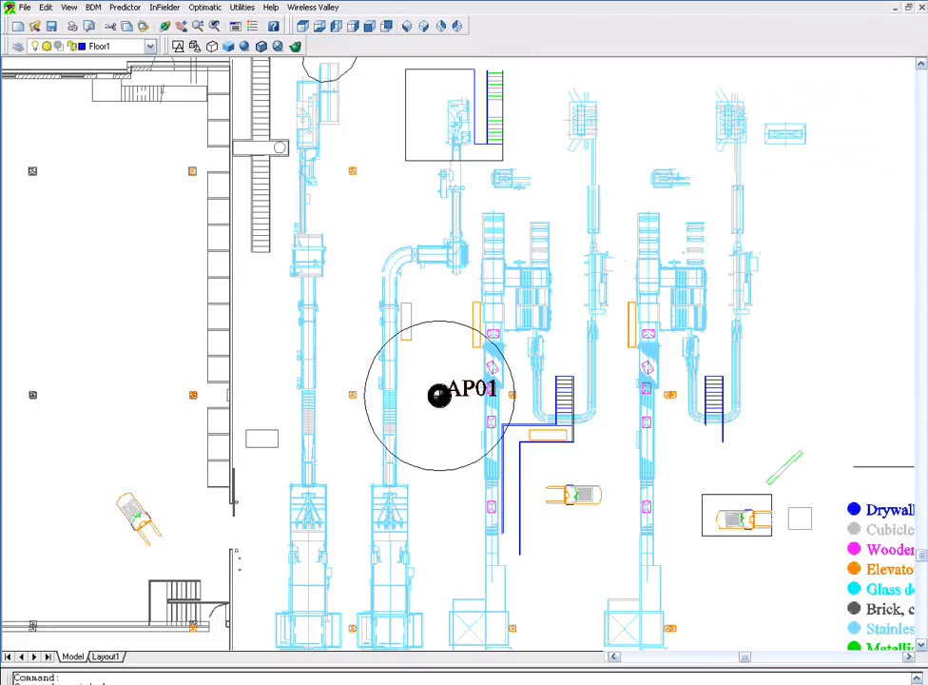
{"action": "left_click", "coordinate": [822, 538]}
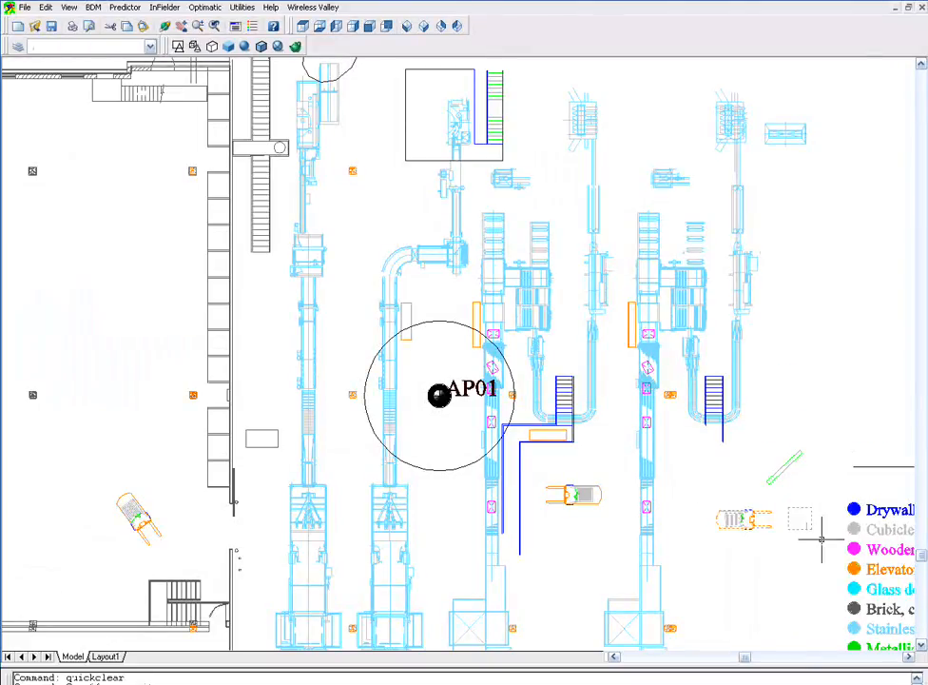
{"action": "left_click_drag", "start_coordinate": [800, 519], "coordinate": [675, 449]}
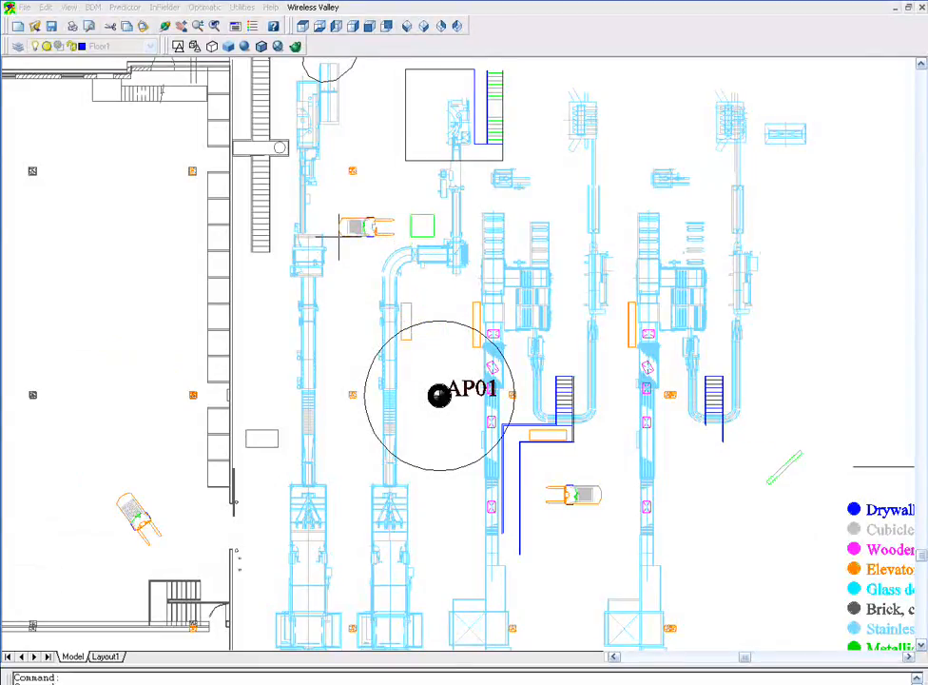
- Copy the green box twice, placing the copies above and left of it near the forklift
{"action": "left_click", "coordinate": [337, 238]}
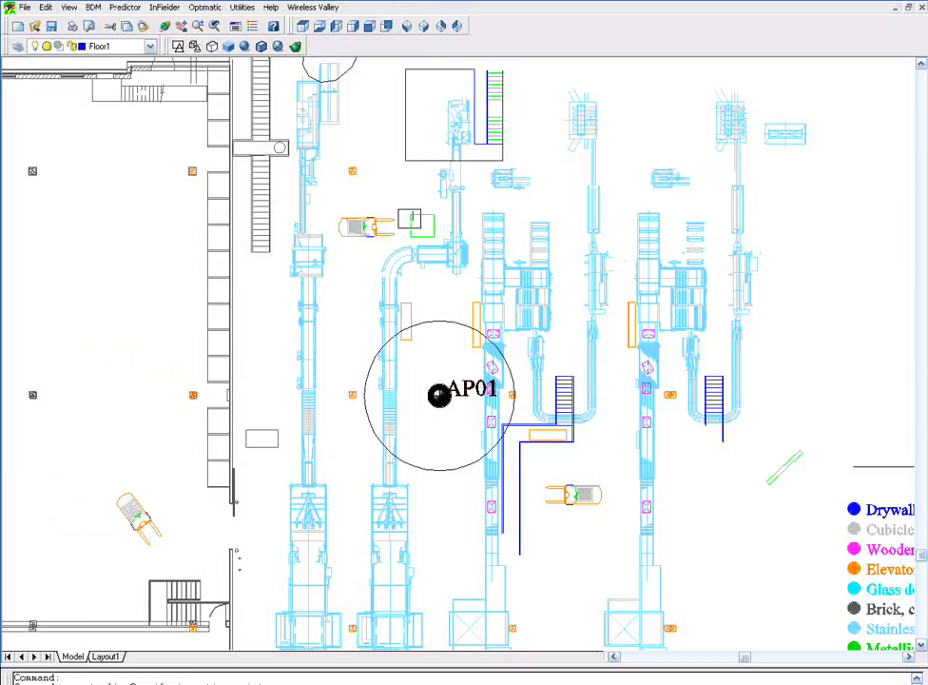
{"action": "left_click", "coordinate": [445, 241]}
{"action": "key", "text": "ctrl+c"}
{"action": "key", "text": "ctrl+v"}
{"action": "left_click", "coordinate": [400, 217]}
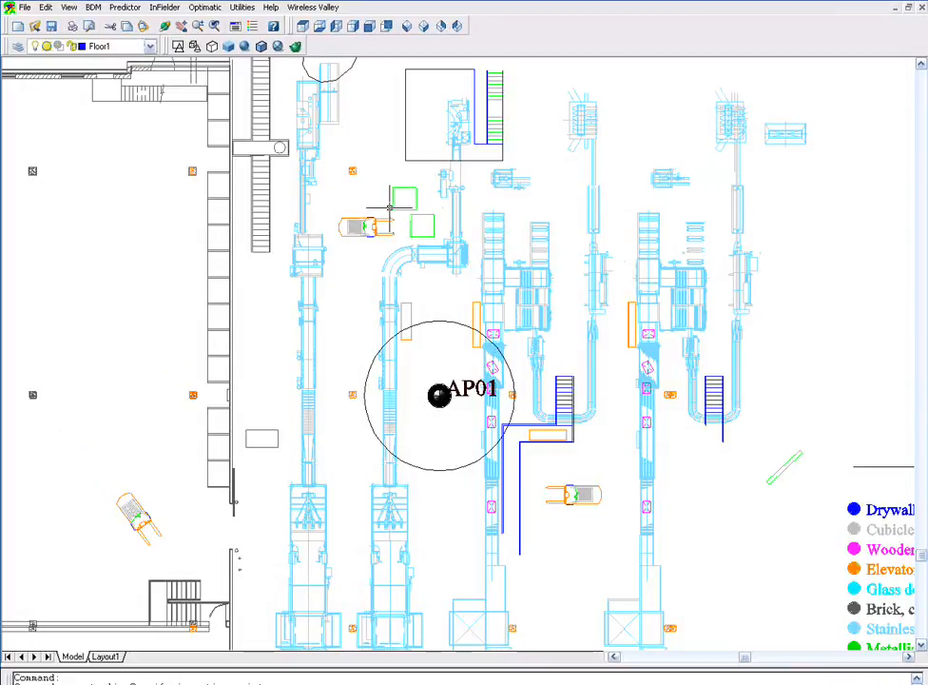
{"action": "left_click", "coordinate": [363, 195]}
{"action": "left_click", "coordinate": [387, 172]}
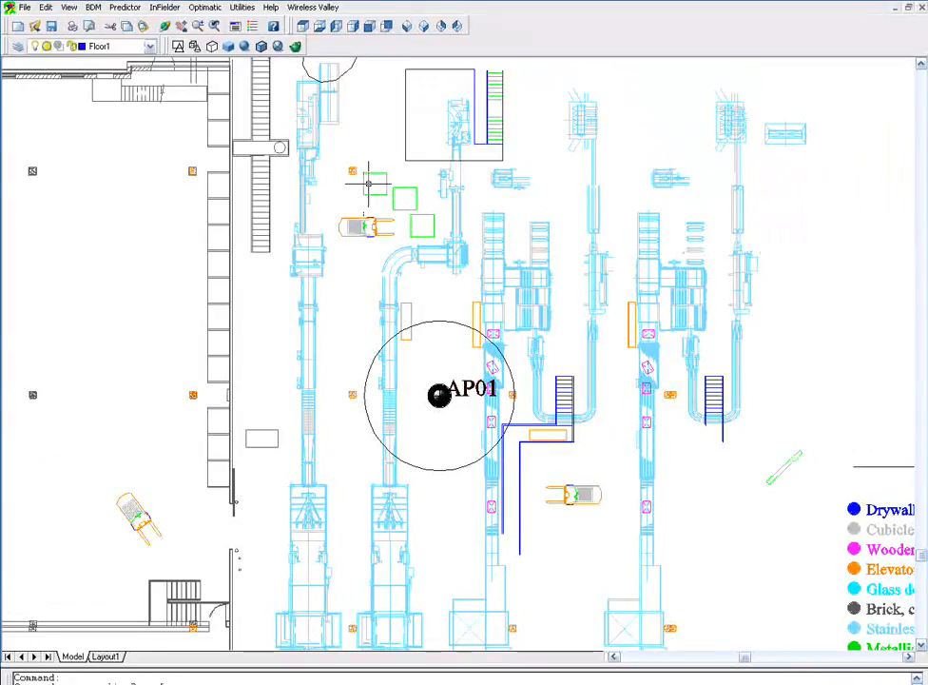
- Set the partition height of the two copied green boxes near the forklift to 12 feet
{"action": "left_click", "coordinate": [94, 7]}
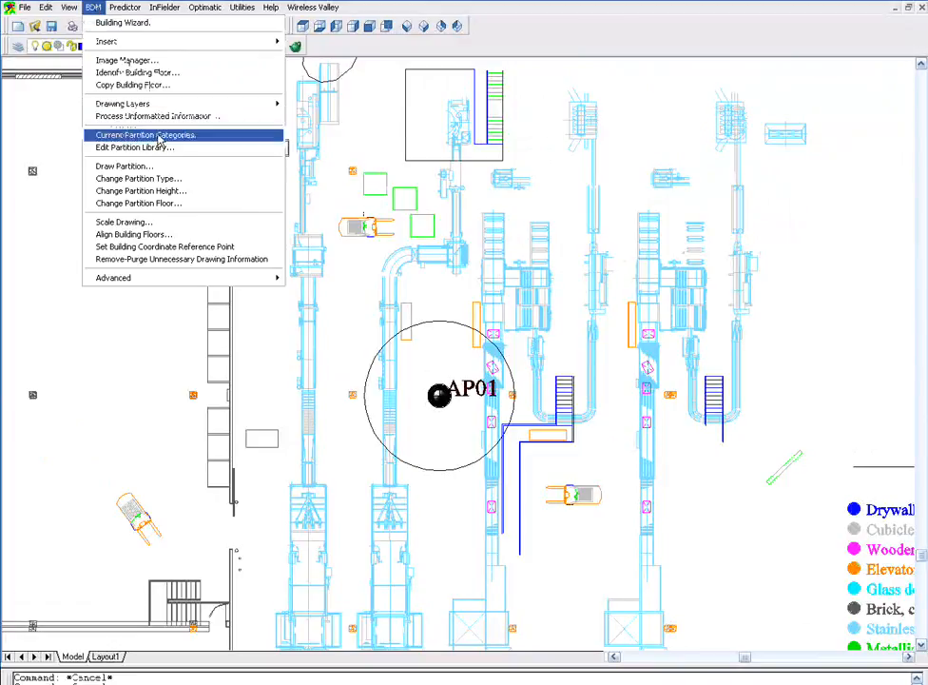
{"action": "left_click", "coordinate": [176, 190]}
{"action": "double_click", "coordinate": [475, 354]}
{"action": "type", "text": "12"}
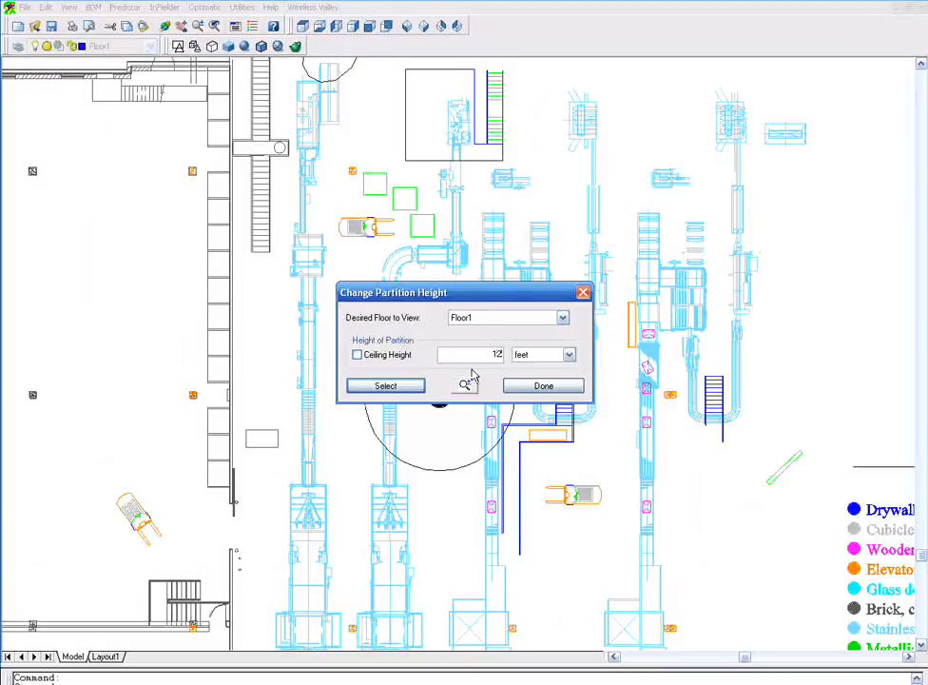
{"action": "left_click", "coordinate": [417, 386]}
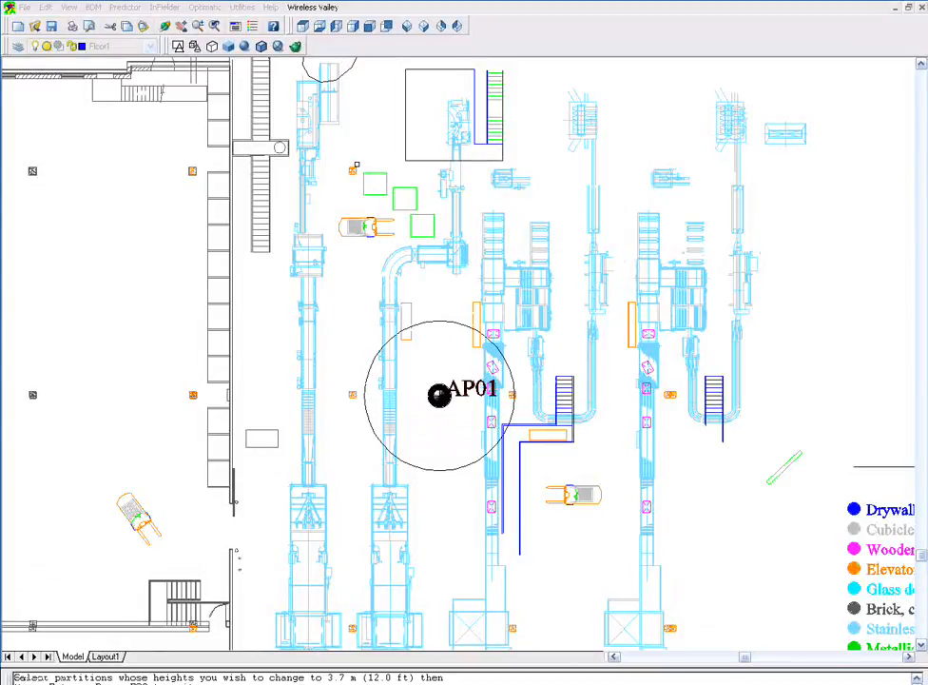
{"action": "left_click", "coordinate": [360, 166]}
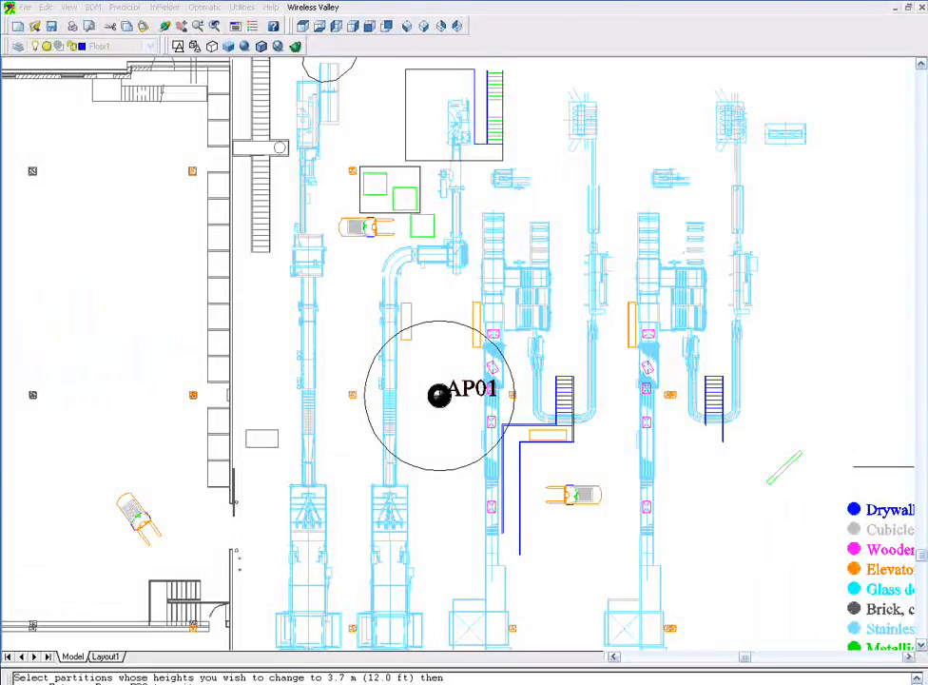
{"action": "left_click", "coordinate": [418, 211]}
{"action": "key", "text": "Return"}
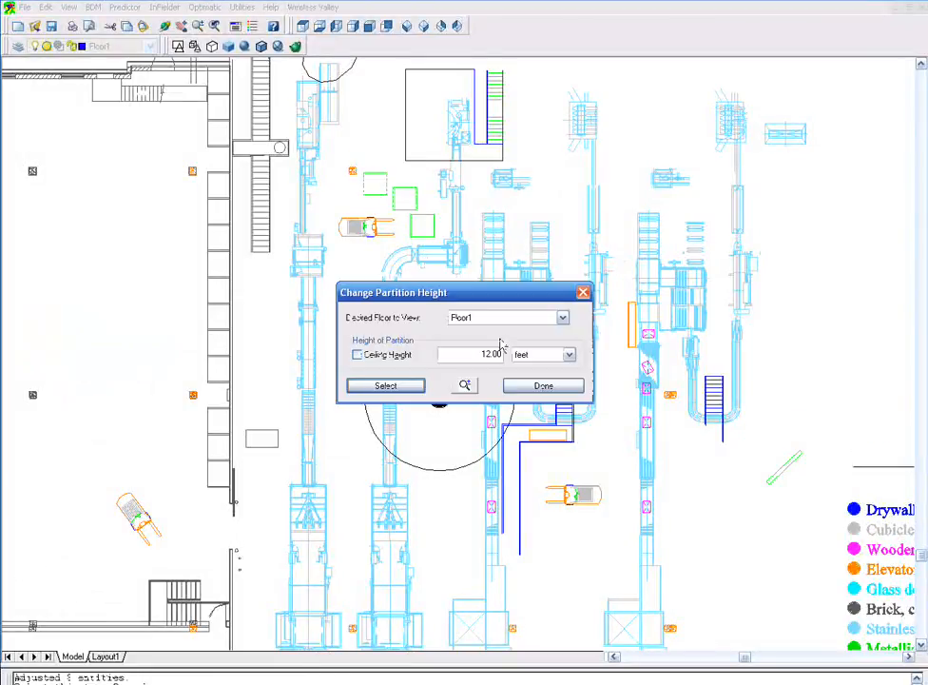
{"action": "left_click", "coordinate": [530, 386]}
- Run a grid coverage prediction for AP01 and AP02 in 3D and display AP01's averaged NONCOMPOSITE RSSI result
{"action": "left_click", "coordinate": [424, 26]}
{"action": "scroll", "coordinate": [342, 424], "scroll_direction": "up", "scroll_amount": 5}
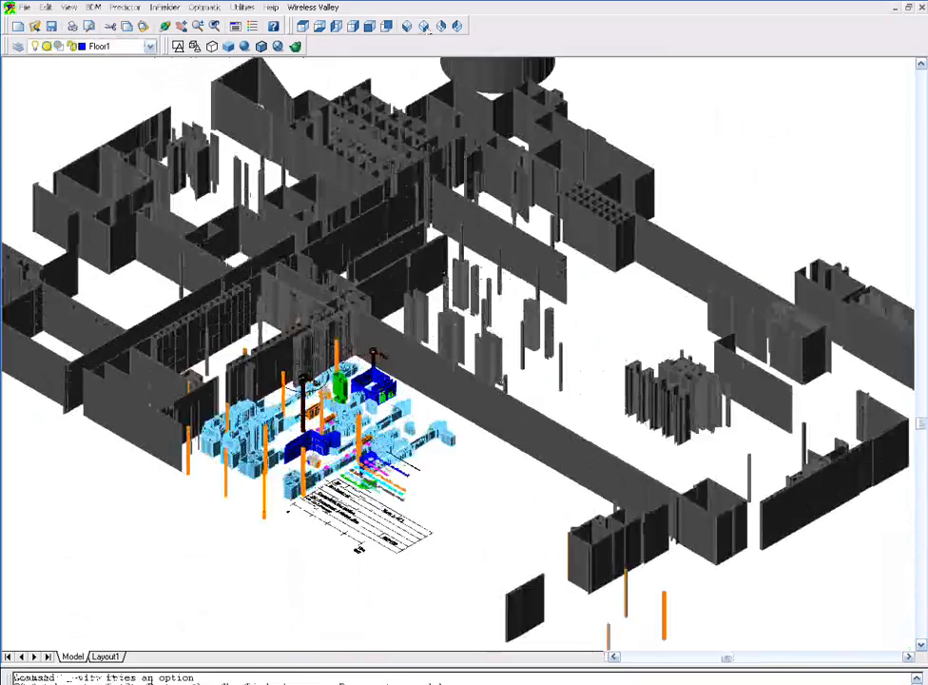
{"action": "left_click", "coordinate": [125, 7]}
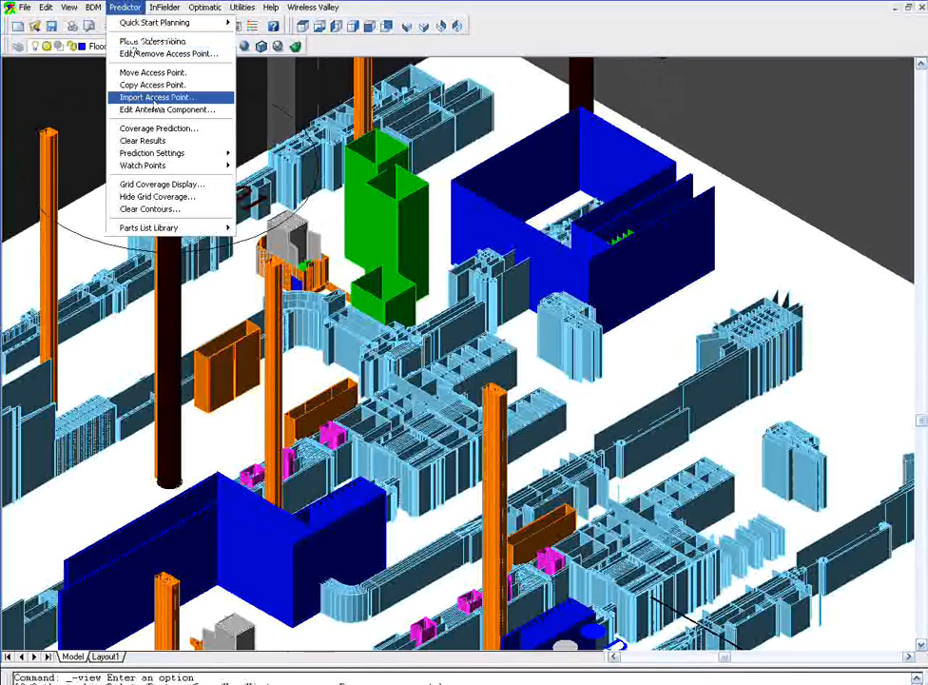
{"action": "left_click", "coordinate": [163, 131]}
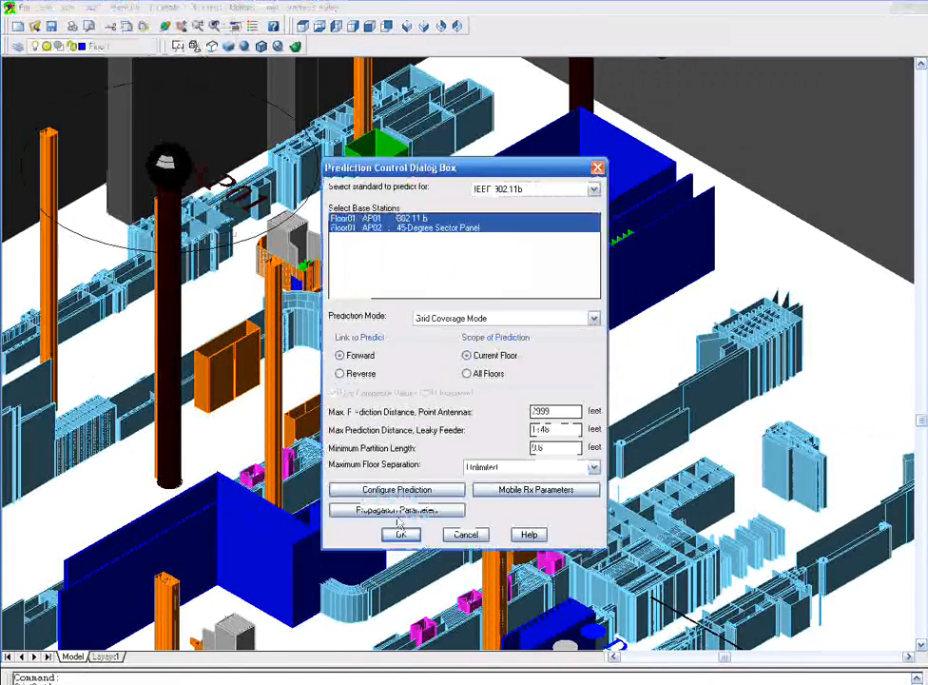
{"action": "left_click", "coordinate": [400, 533]}
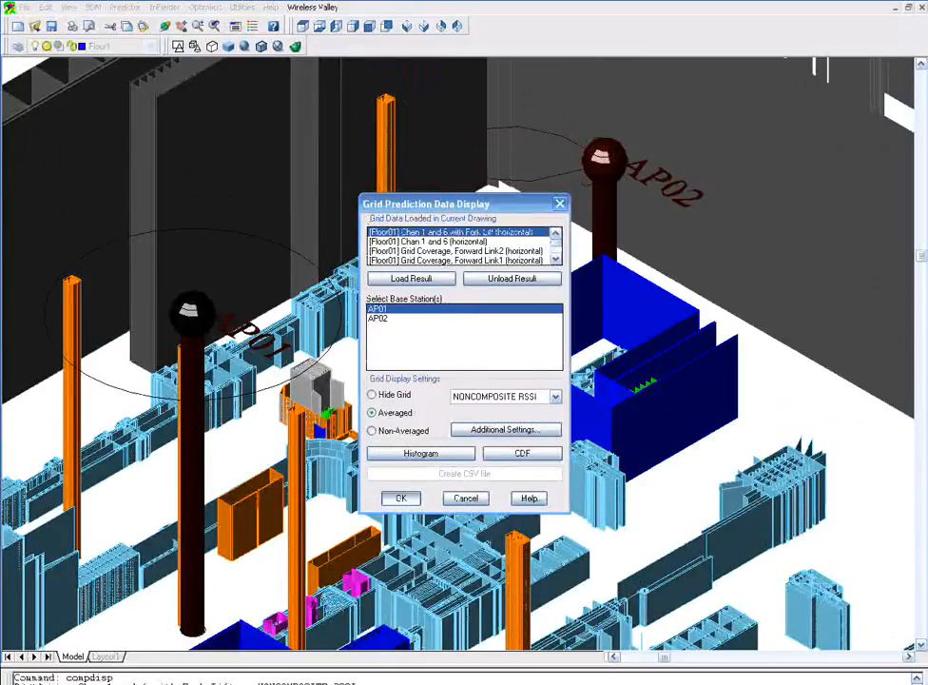
{"action": "left_click", "coordinate": [405, 496]}
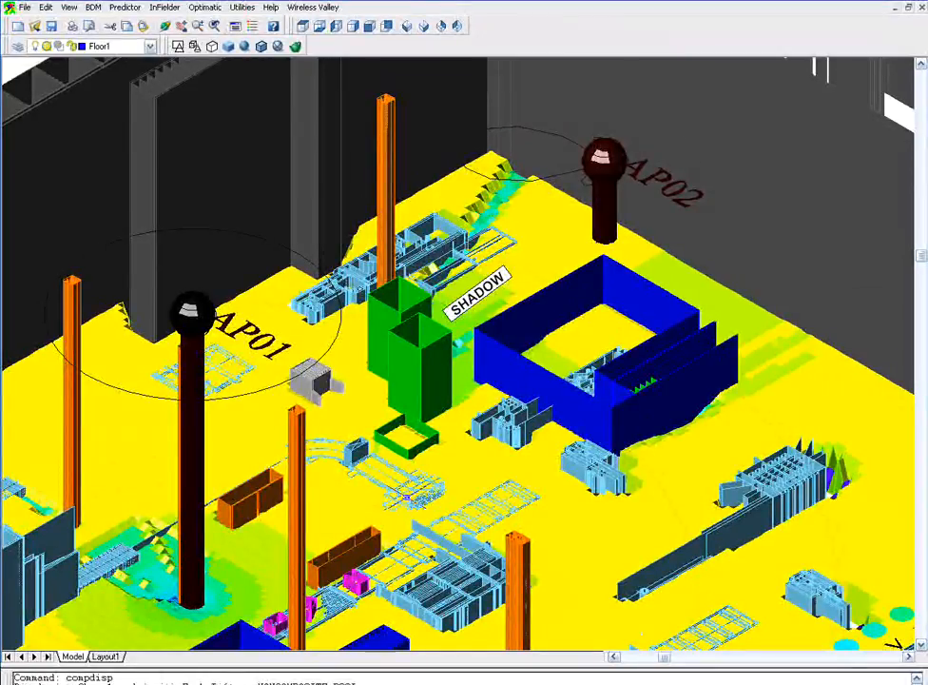
{"action": "mouse_move", "coordinate": [406, 496]}
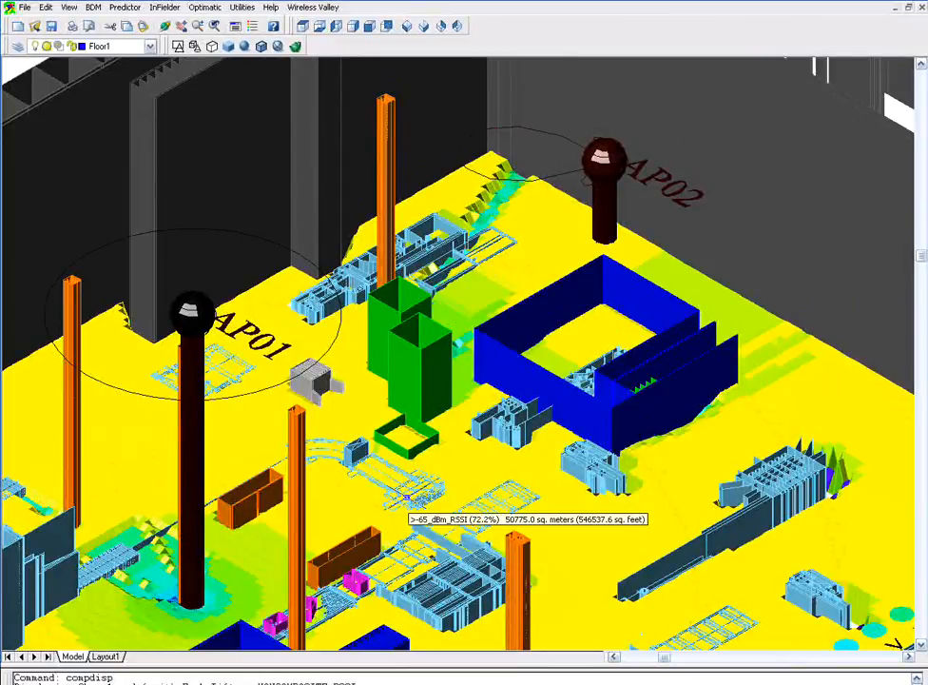
- Display the averaged NONCOMPOSITE RSSI grid for AP02 instead
{"action": "left_click", "coordinate": [176, 47]}
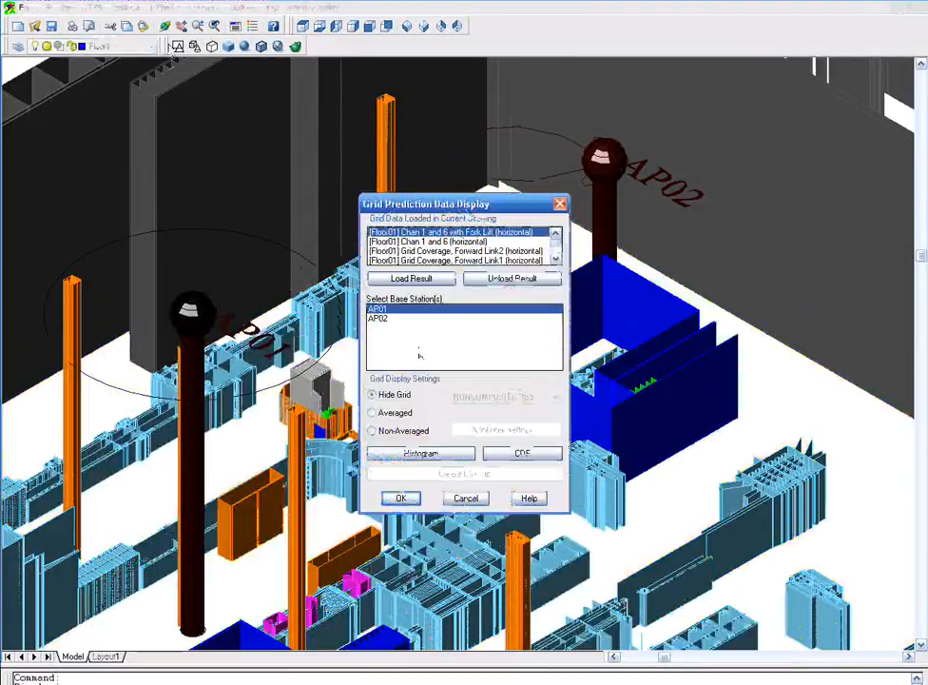
{"action": "left_click", "coordinate": [383, 321]}
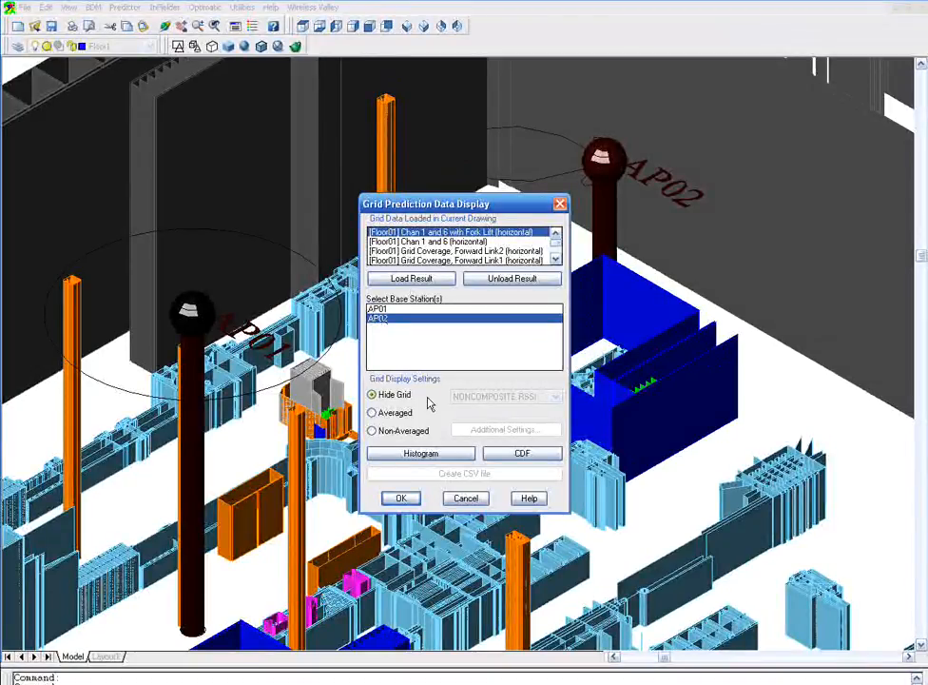
{"action": "left_click", "coordinate": [372, 411]}
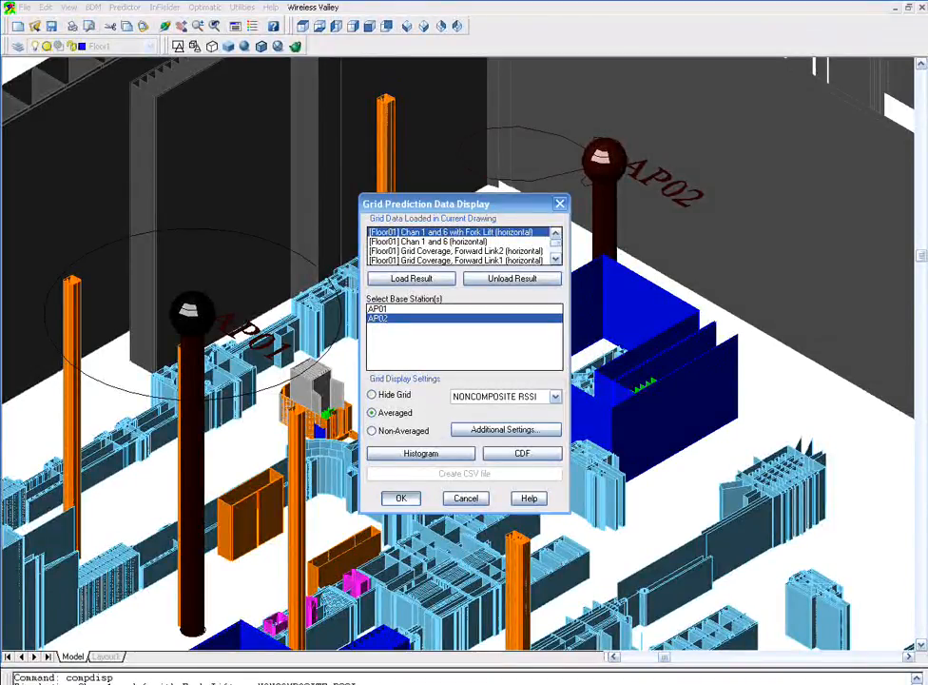
{"action": "left_click", "coordinate": [400, 497]}
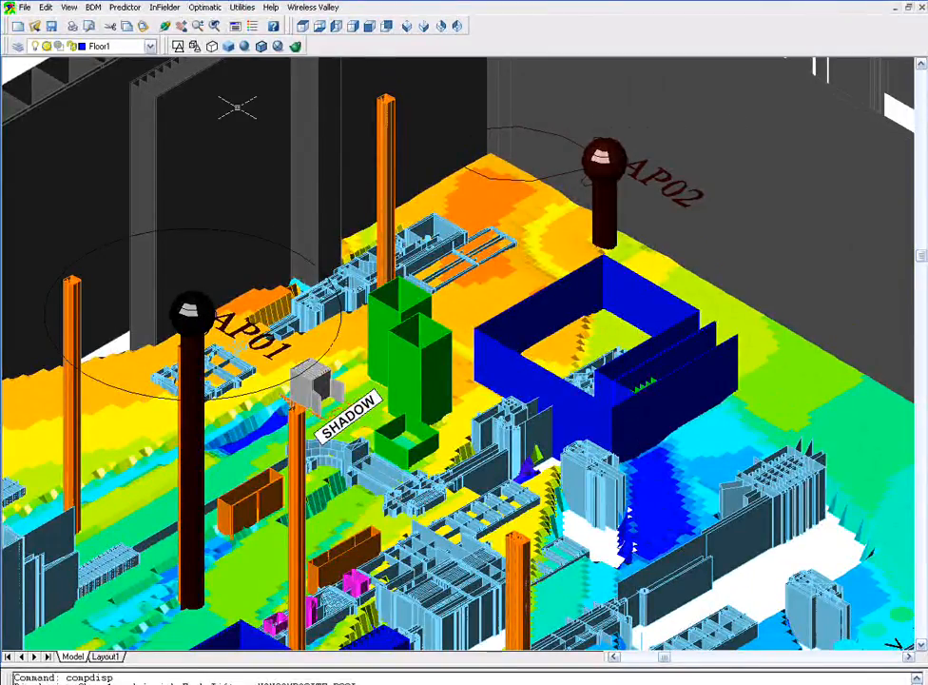
- Display the averaged NONCOMPOSITE RSSI grid for both AP01 and AP02 together
{"action": "left_click", "coordinate": [125, 8]}
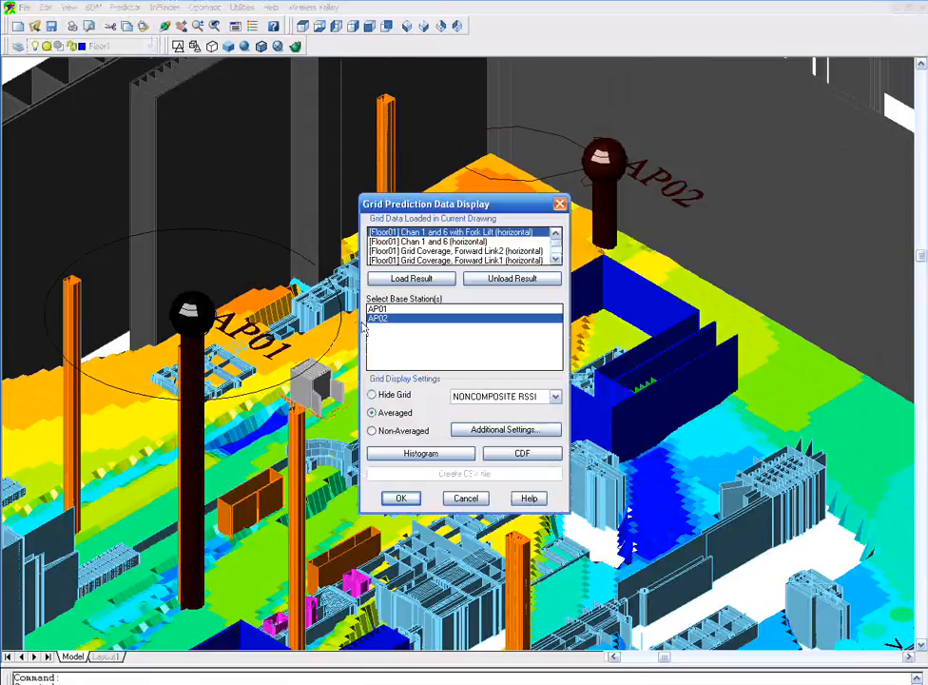
{"action": "left_click", "coordinate": [376, 309], "text": "shift"}
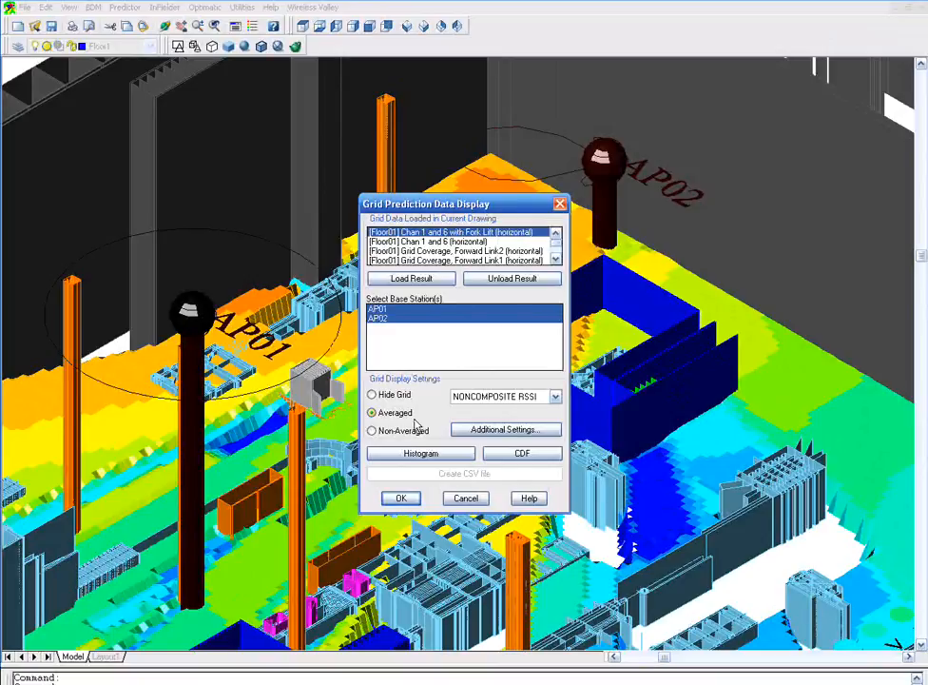
{"action": "left_click", "coordinate": [401, 498]}
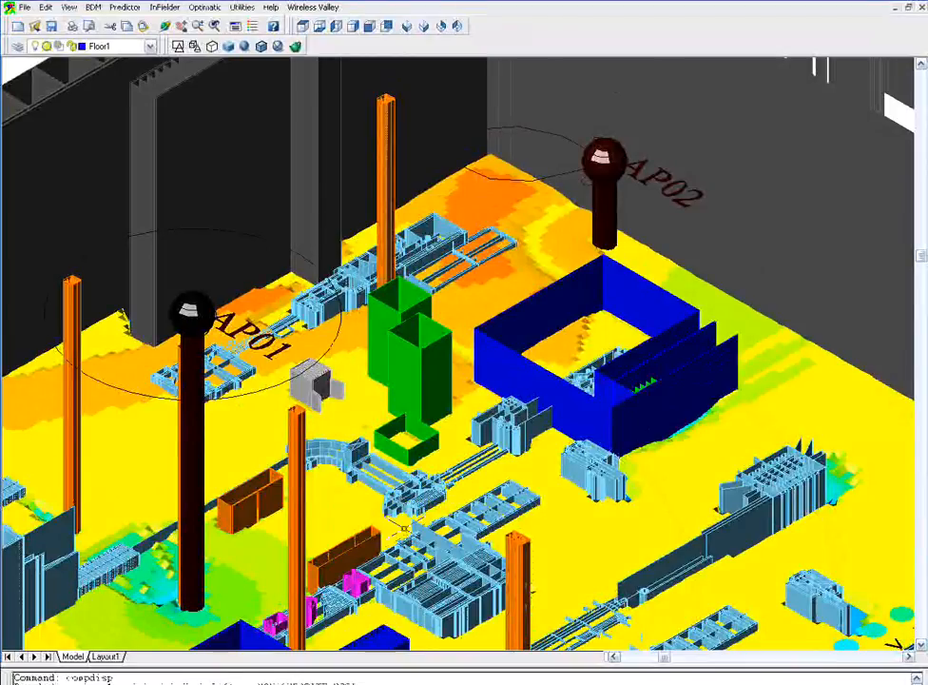
{"action": "mouse_move", "coordinate": [403, 526]}
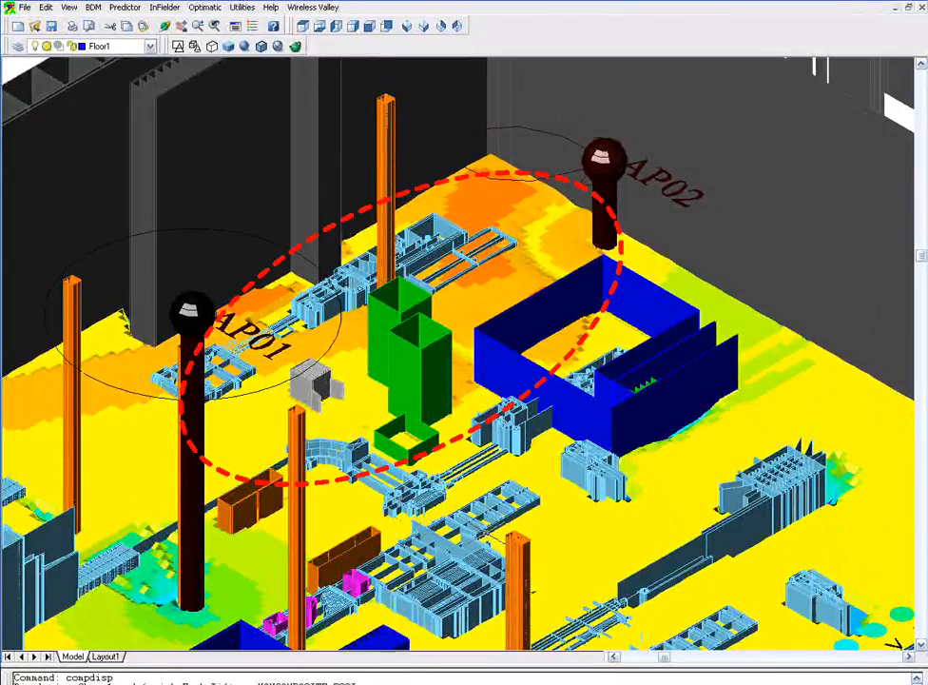
{"action": "mouse_move", "coordinate": [485, 548]}
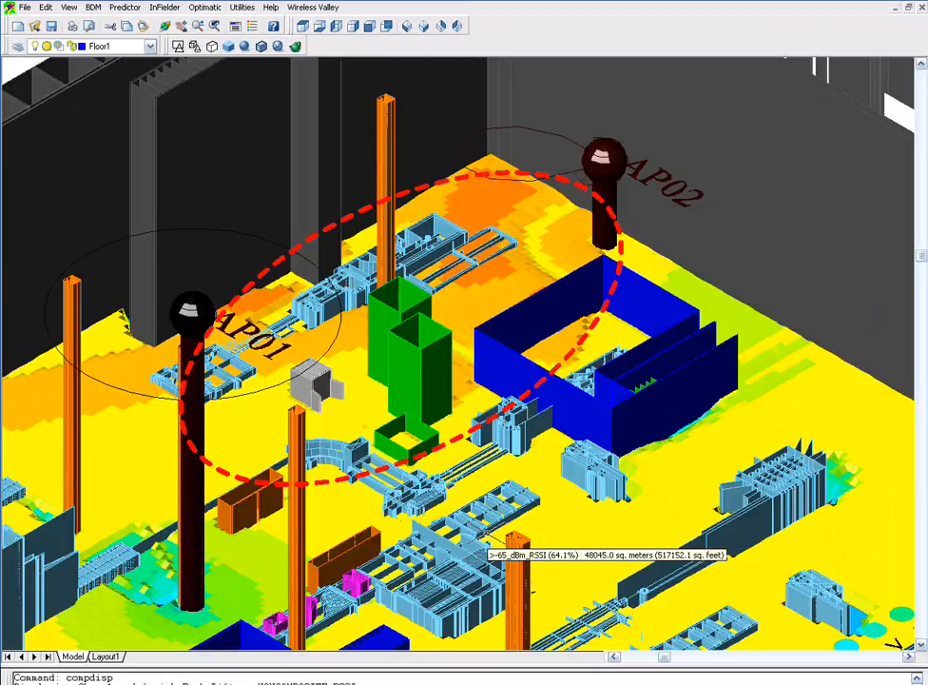